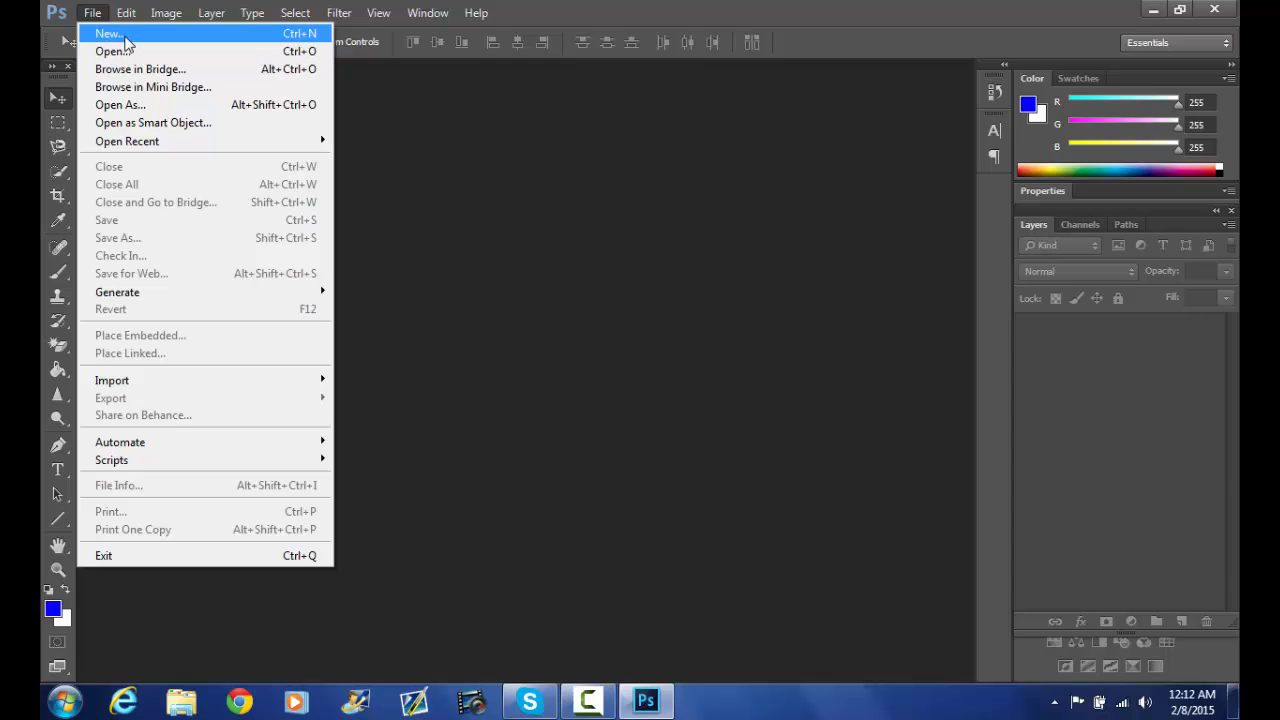
# - Create a new blank document 1280 pixels wide and 720 pixels high
pyautogui.click(124, 38)
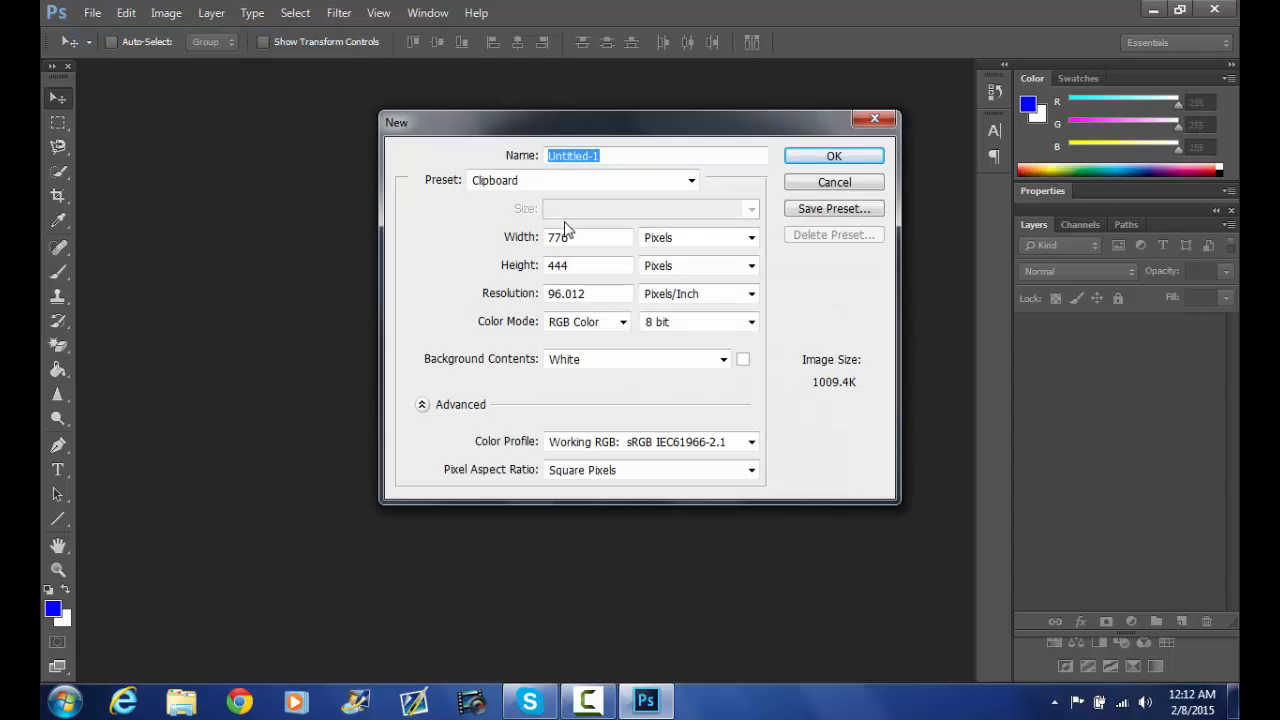
pyautogui.moveTo(592, 236); pyautogui.dragTo(517, 236)
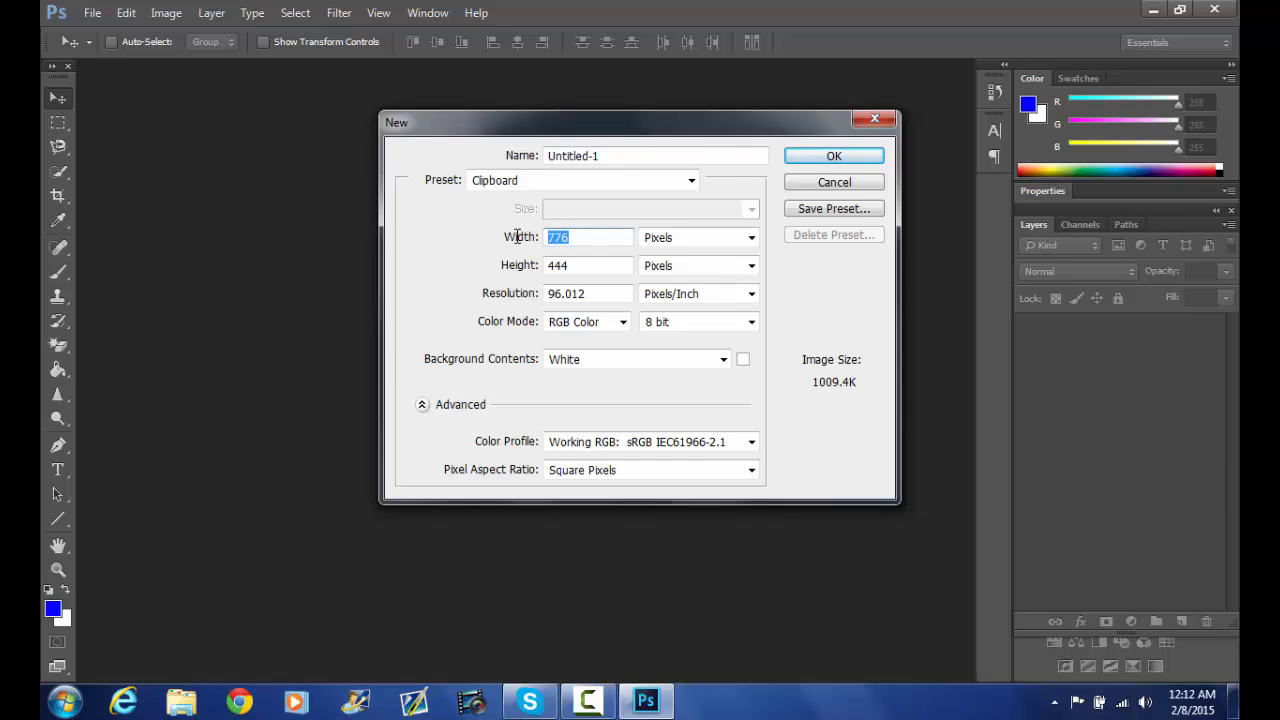
pyautogui.write('1280')
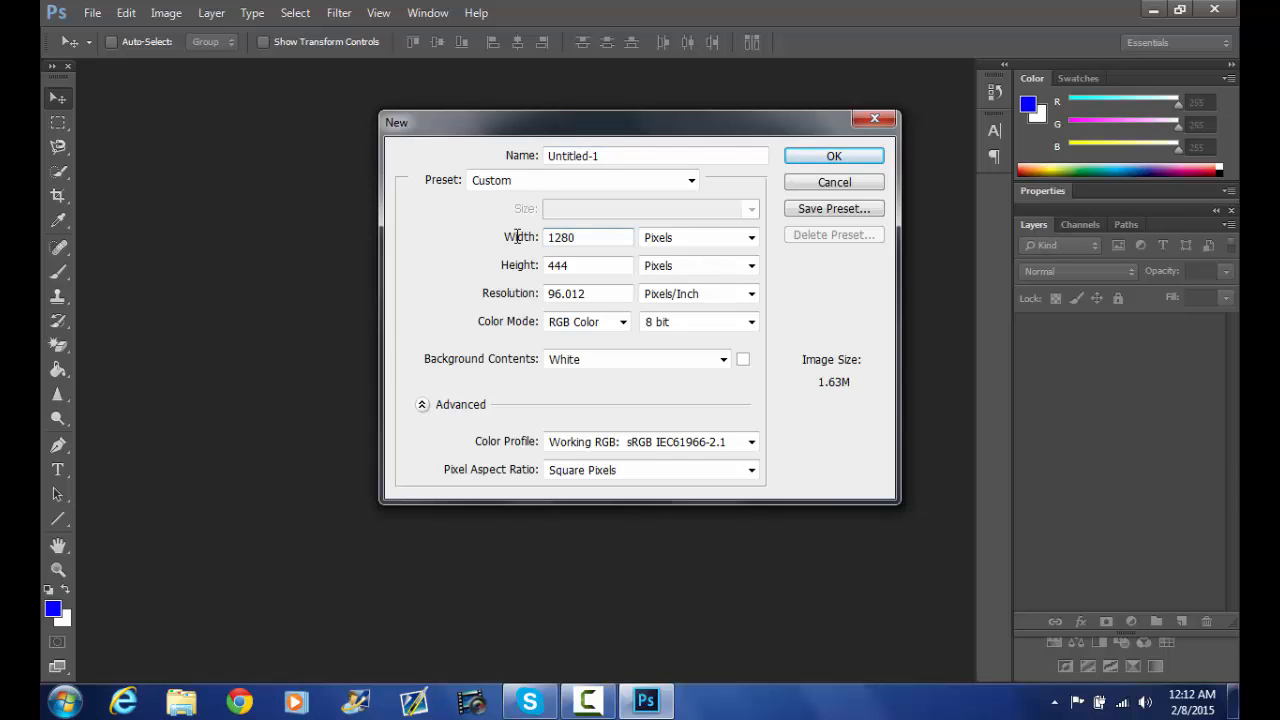
pyautogui.press('Tab')
pyautogui.press('Tab')
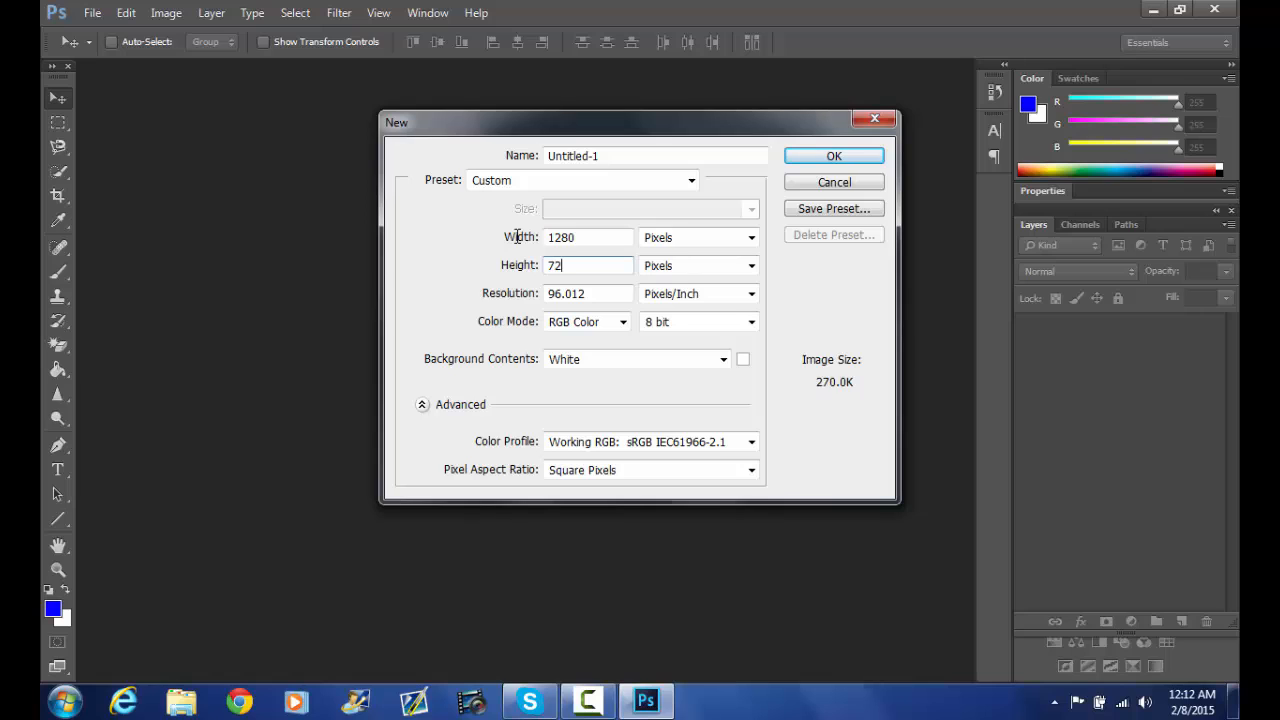
pyautogui.press('Return')
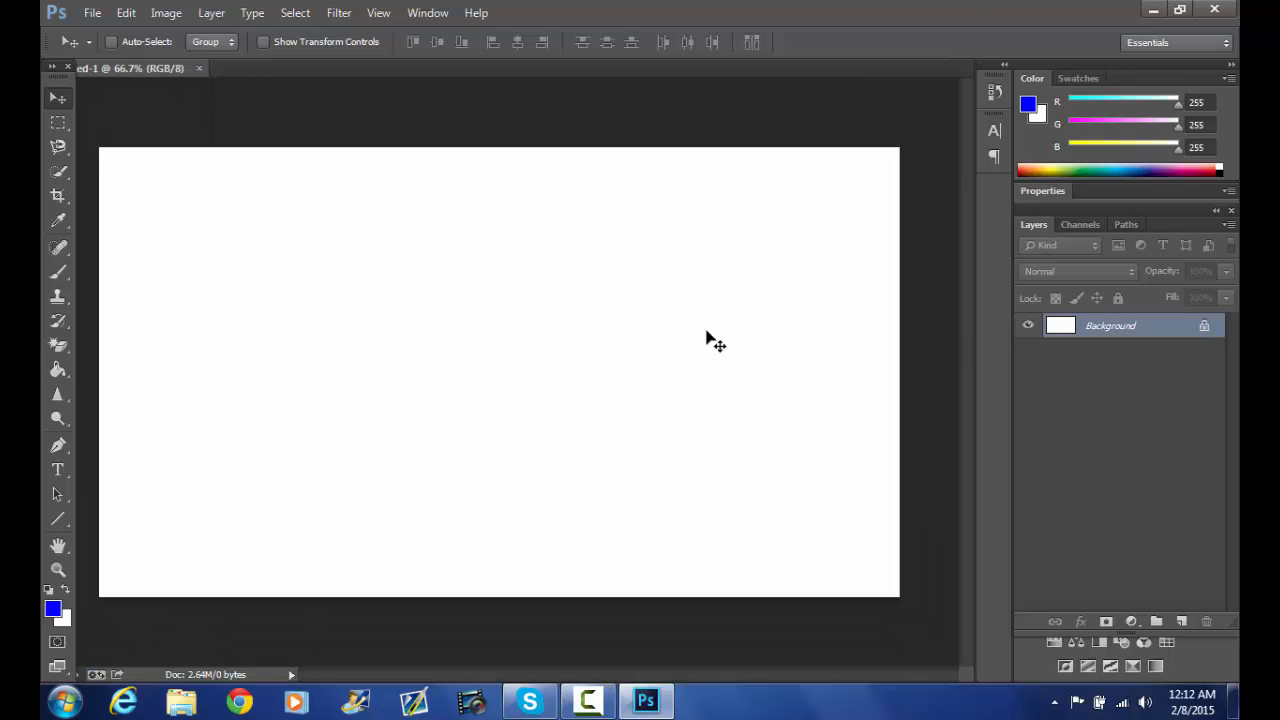
# - Unlock the background layer and erase its white fill to transparency with the Magic Eraser
pyautogui.click(1205, 328)
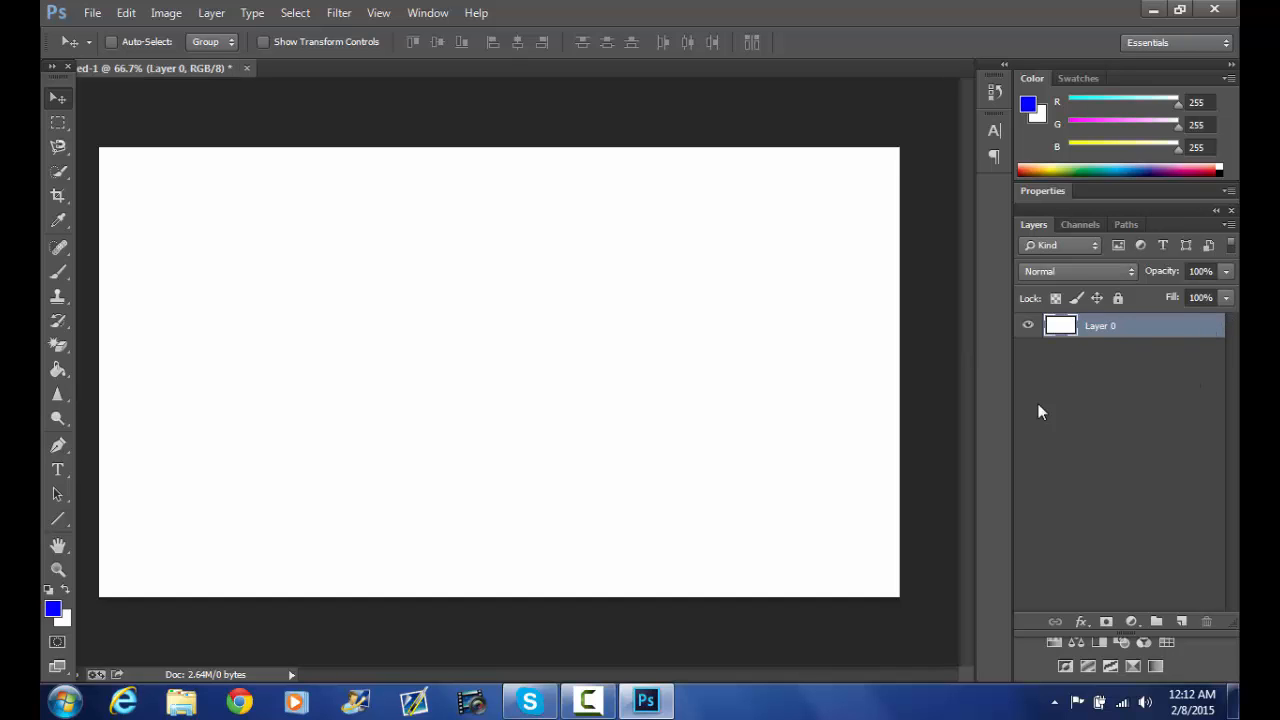
pyautogui.click(49, 339)
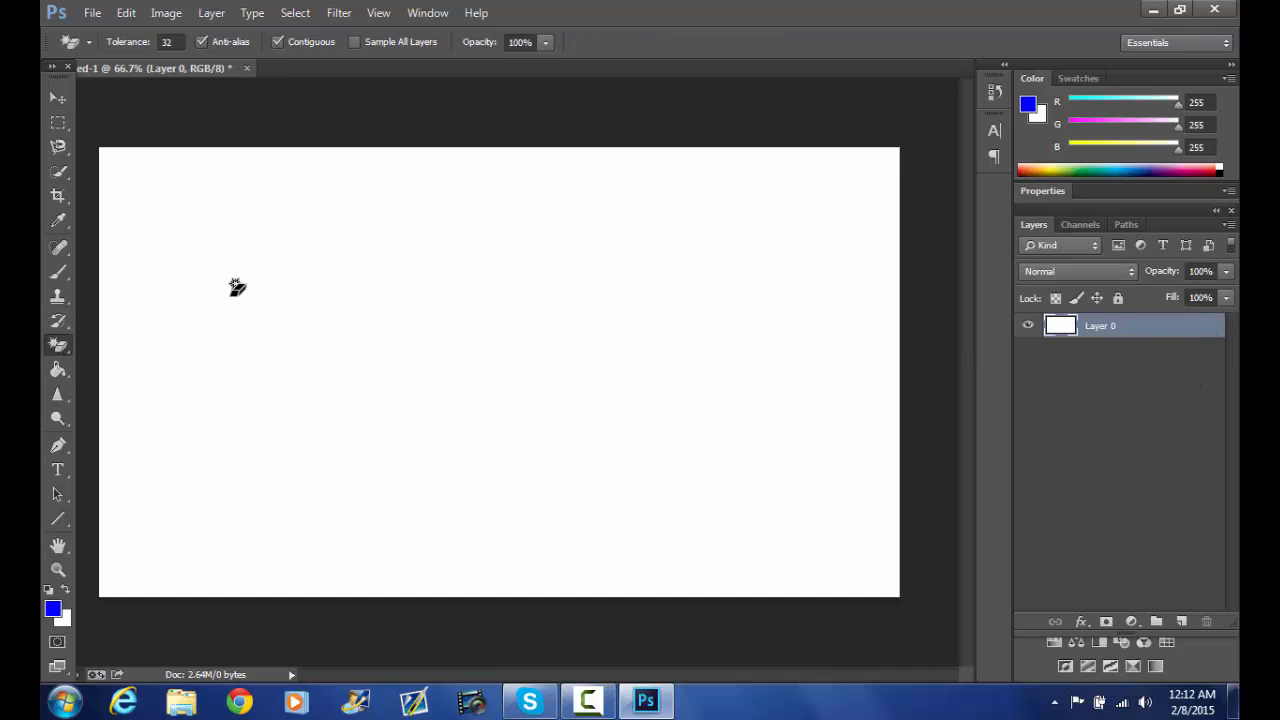
pyautogui.click(239, 287)
pyautogui.click(57, 97)
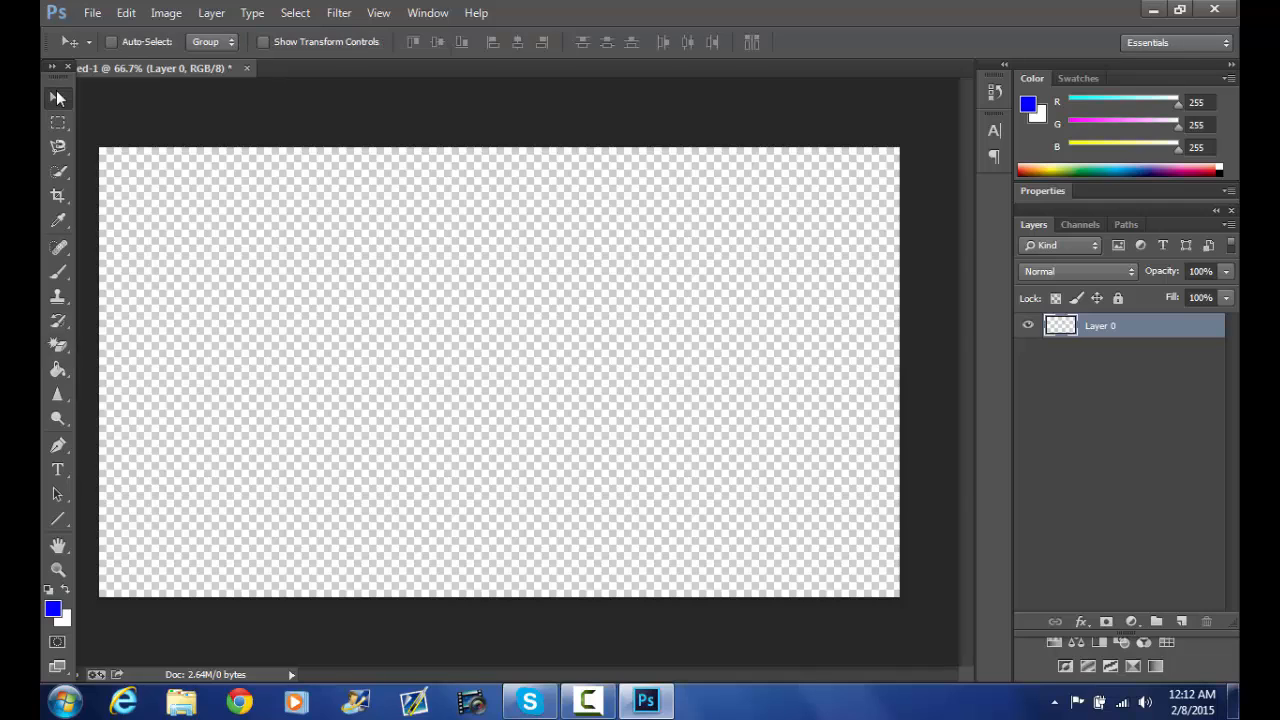
# - Switch to Windows Explorer and open the 12SS video from the 12SS folder in the Documents library
pyautogui.click(181, 701)
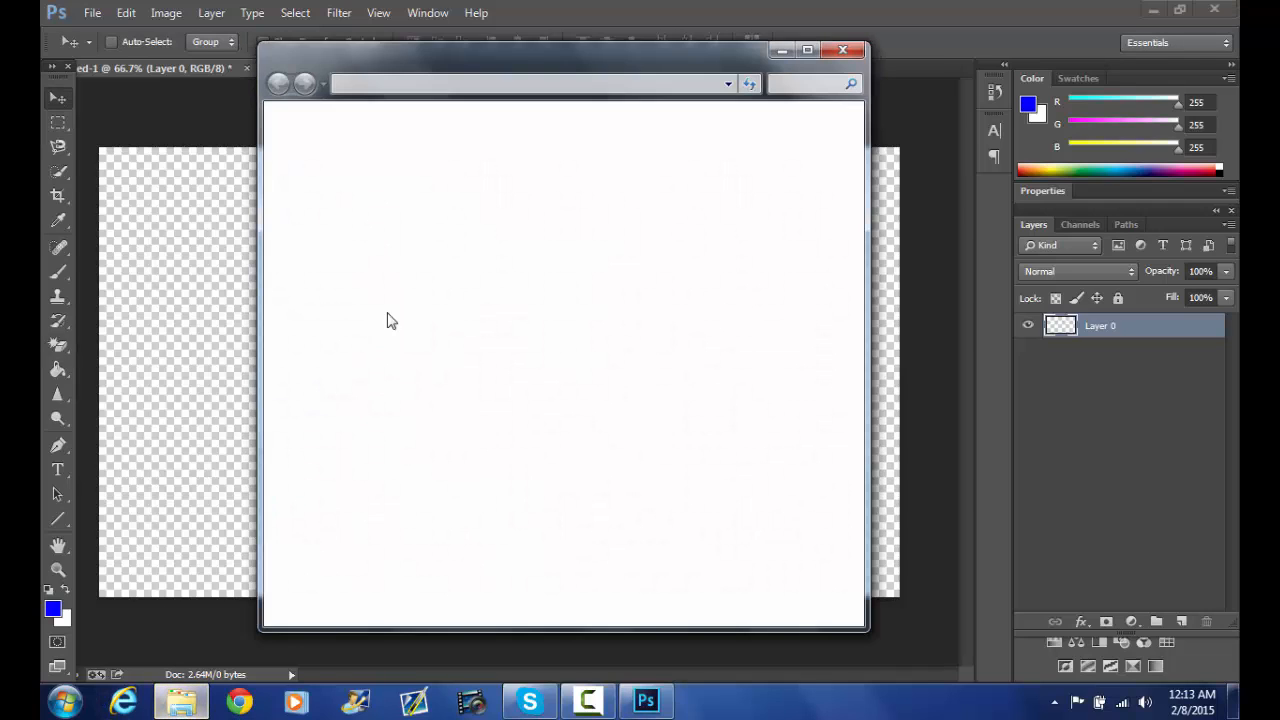
pyautogui.click(478, 227)
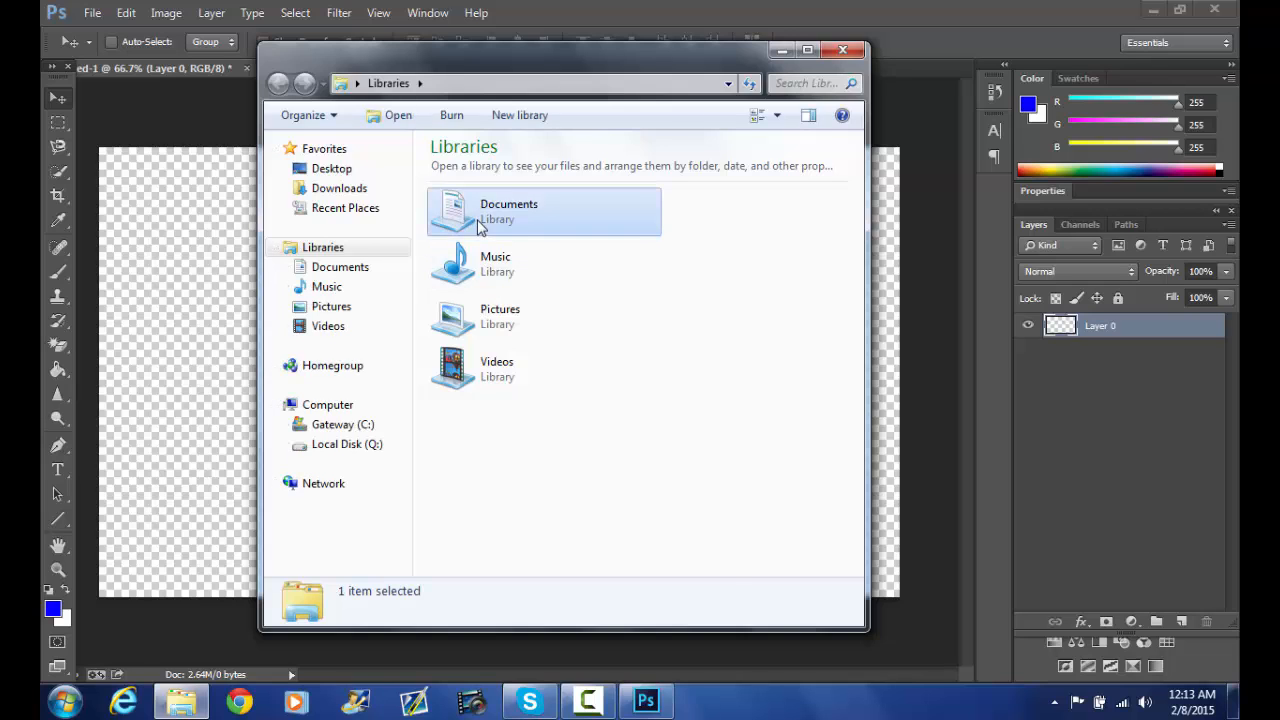
pyautogui.doubleClick(478, 227)
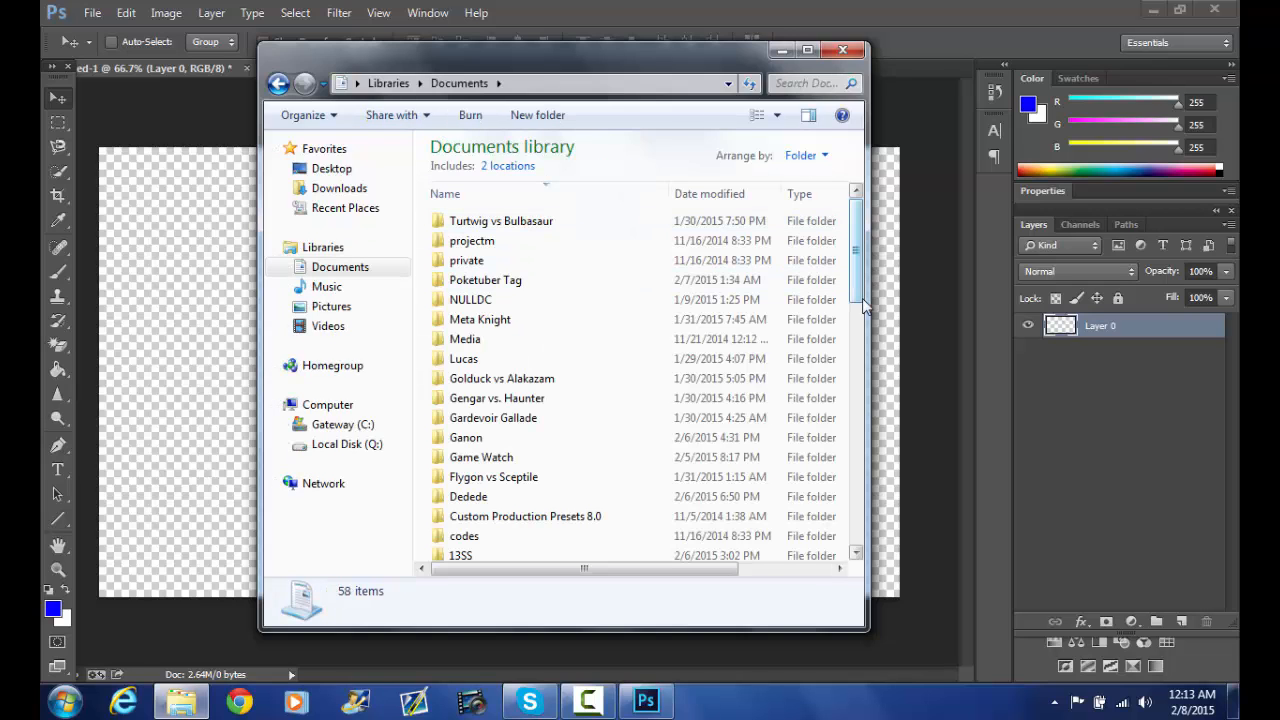
pyautogui.scroll(-5, 864, 306)
pyautogui.scroll(-1, 868, 355)
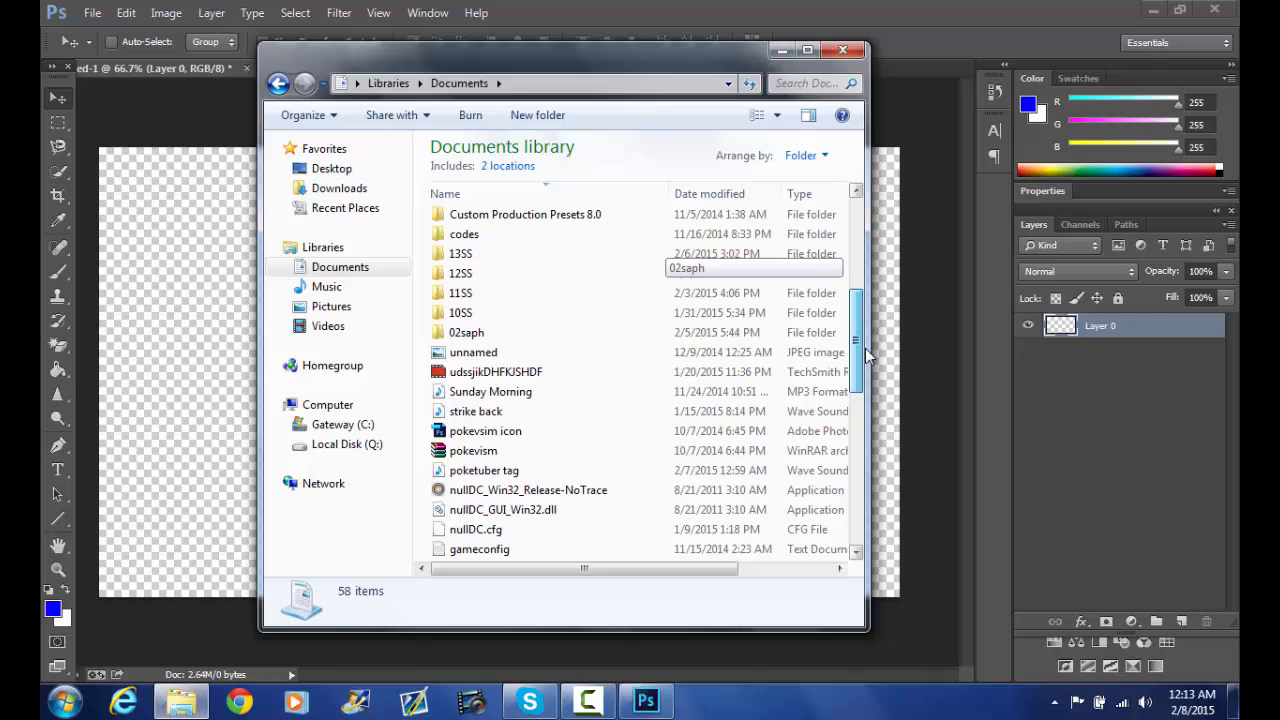
pyautogui.scroll(-7, 866, 355)
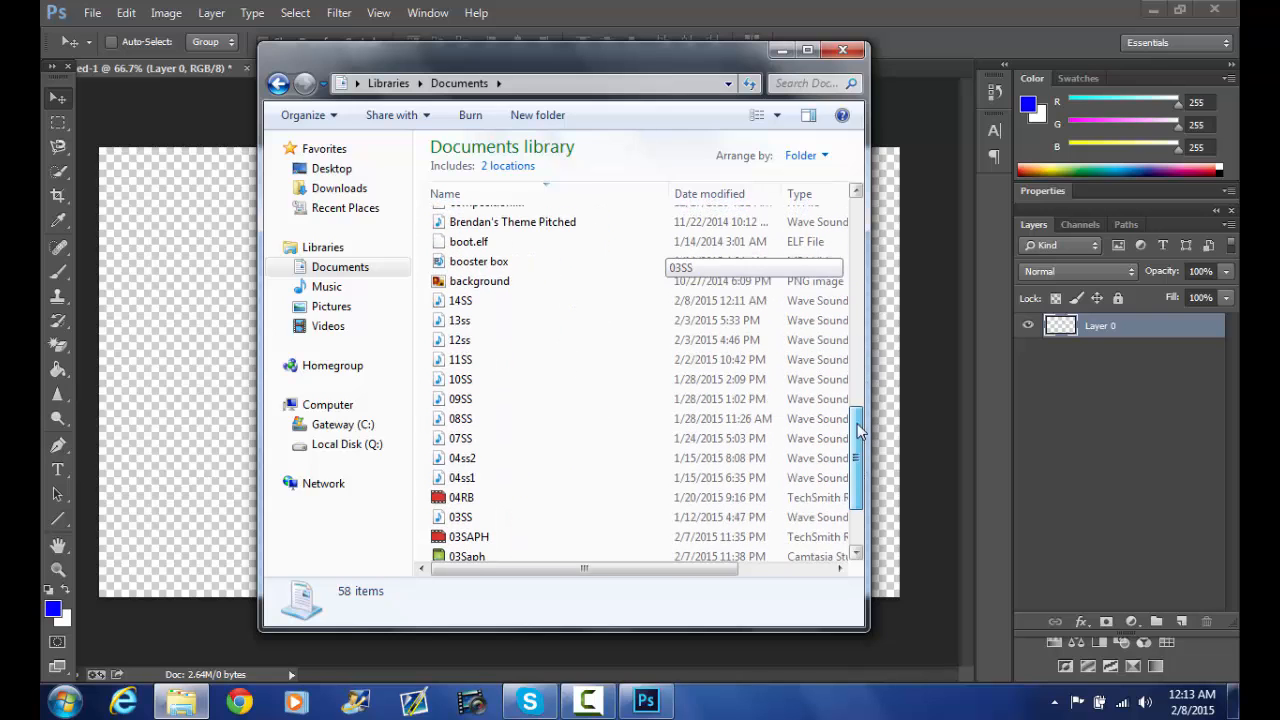
pyautogui.moveTo(858, 430); pyautogui.dragTo(600, 322)
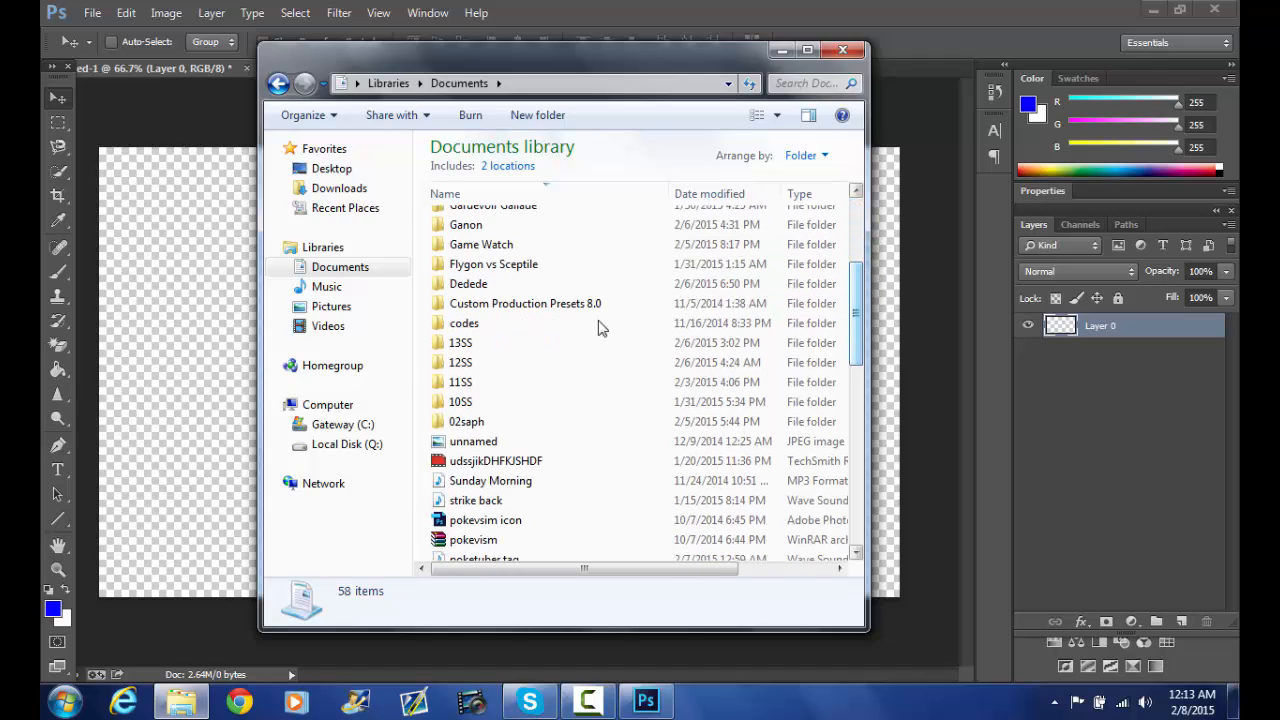
pyautogui.doubleClick(458, 369)
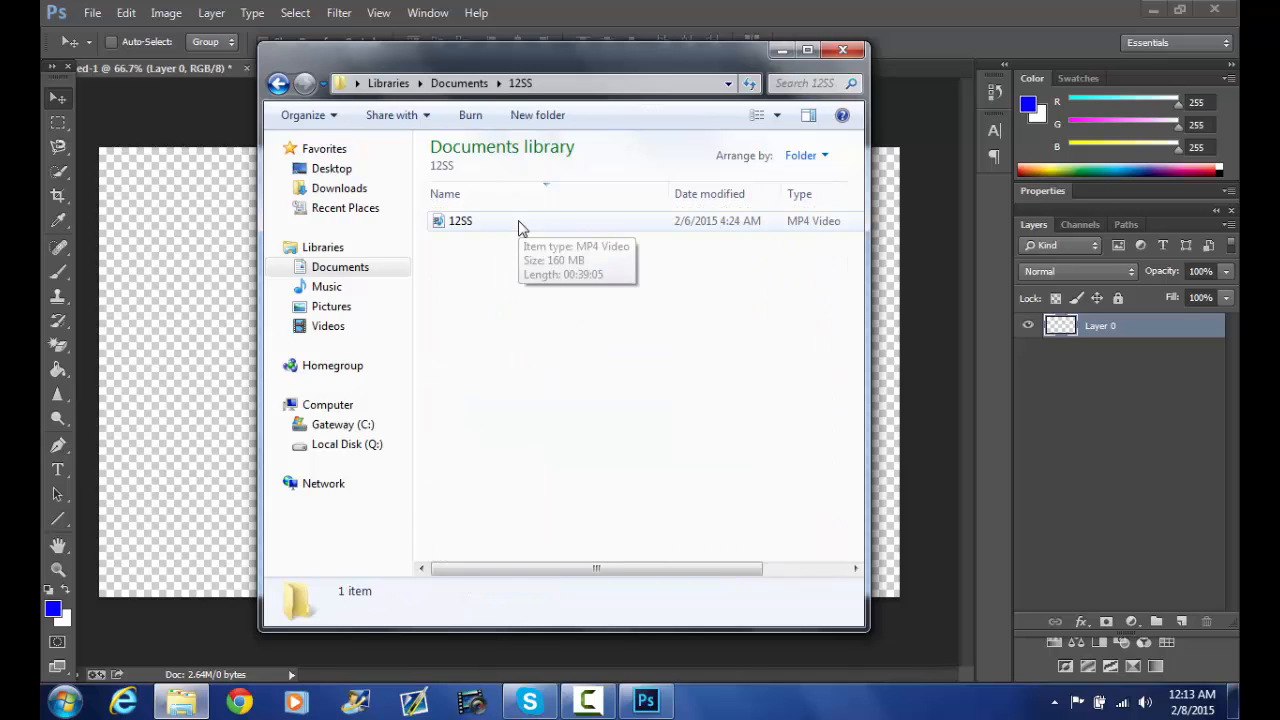
pyautogui.click(518, 228)
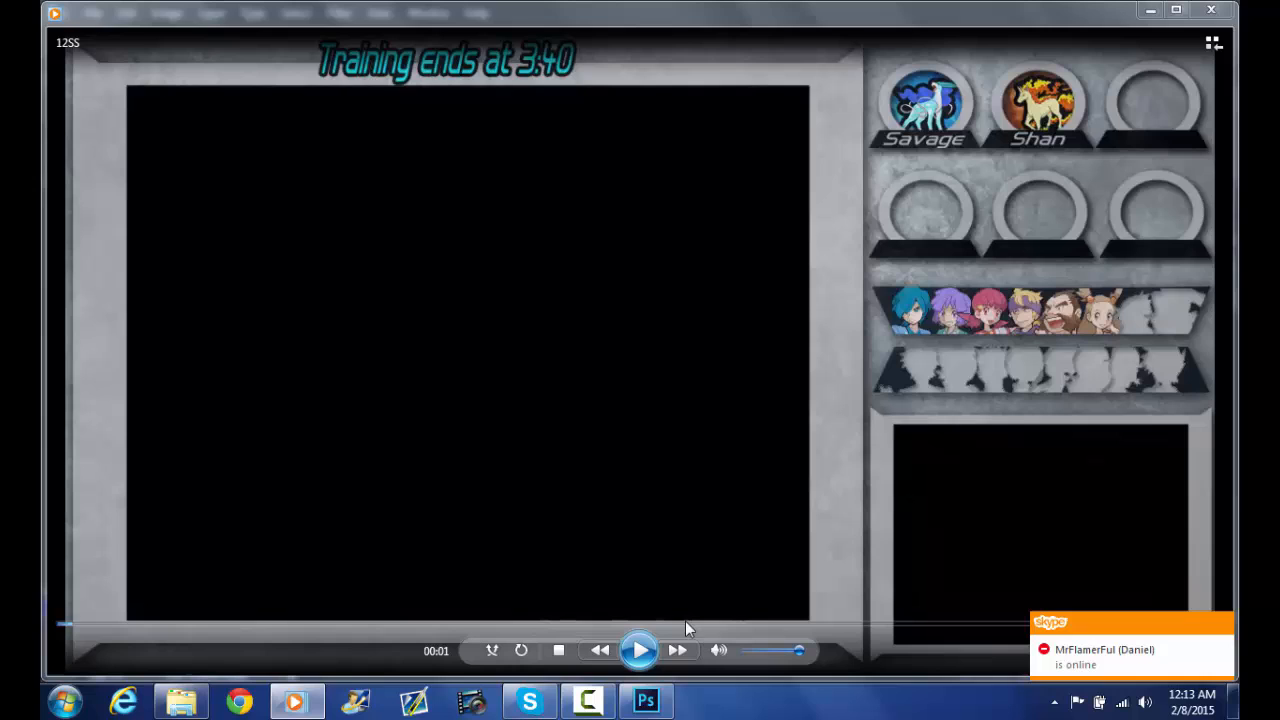
# - Skip the video to about 21:02, play it briefly and pause on the gameplay scene
pyautogui.click(685, 621)
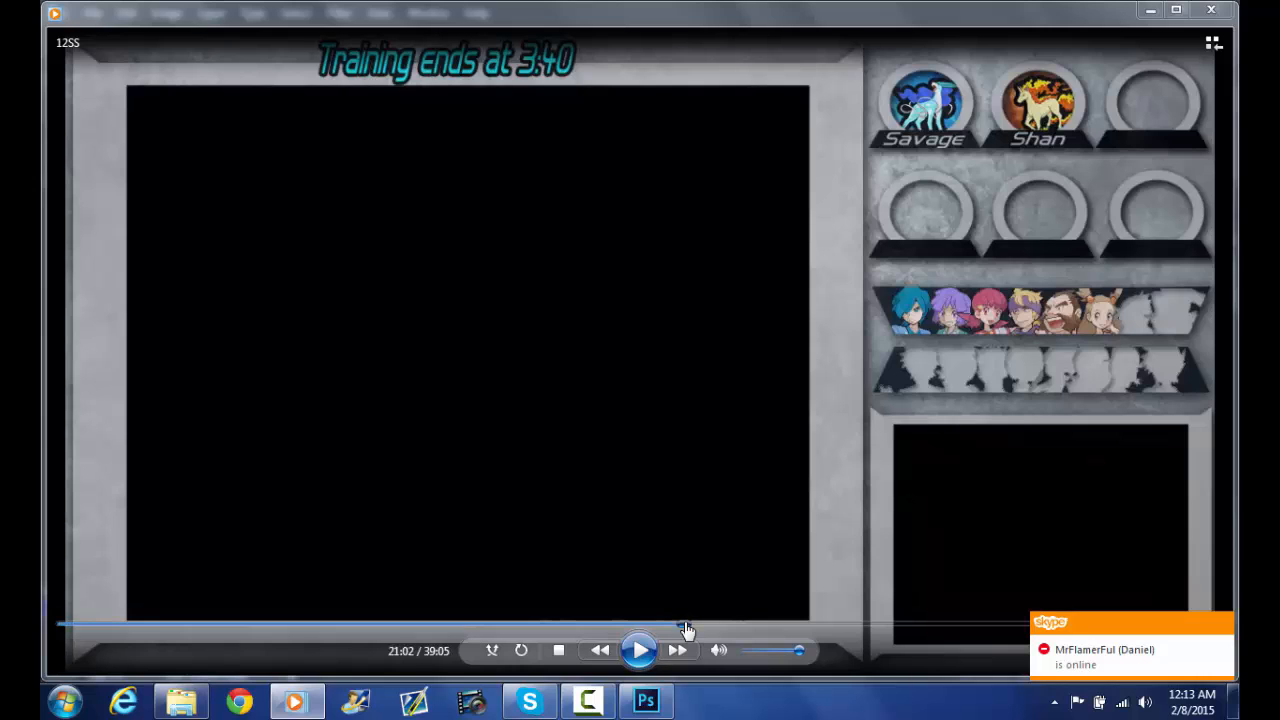
pyautogui.click(641, 650)
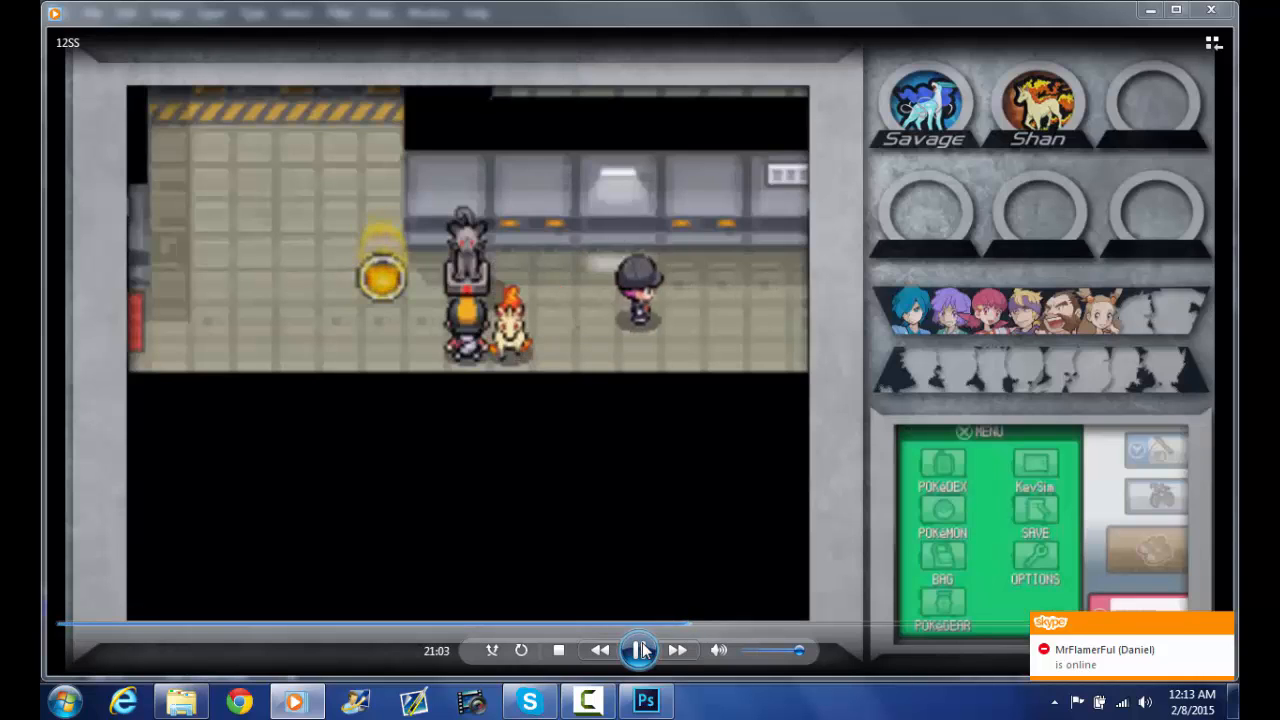
pyautogui.click(641, 650)
# - Switch to the Snipping Tool and capture the main gameplay area of the paused video
pyautogui.click(64, 702)
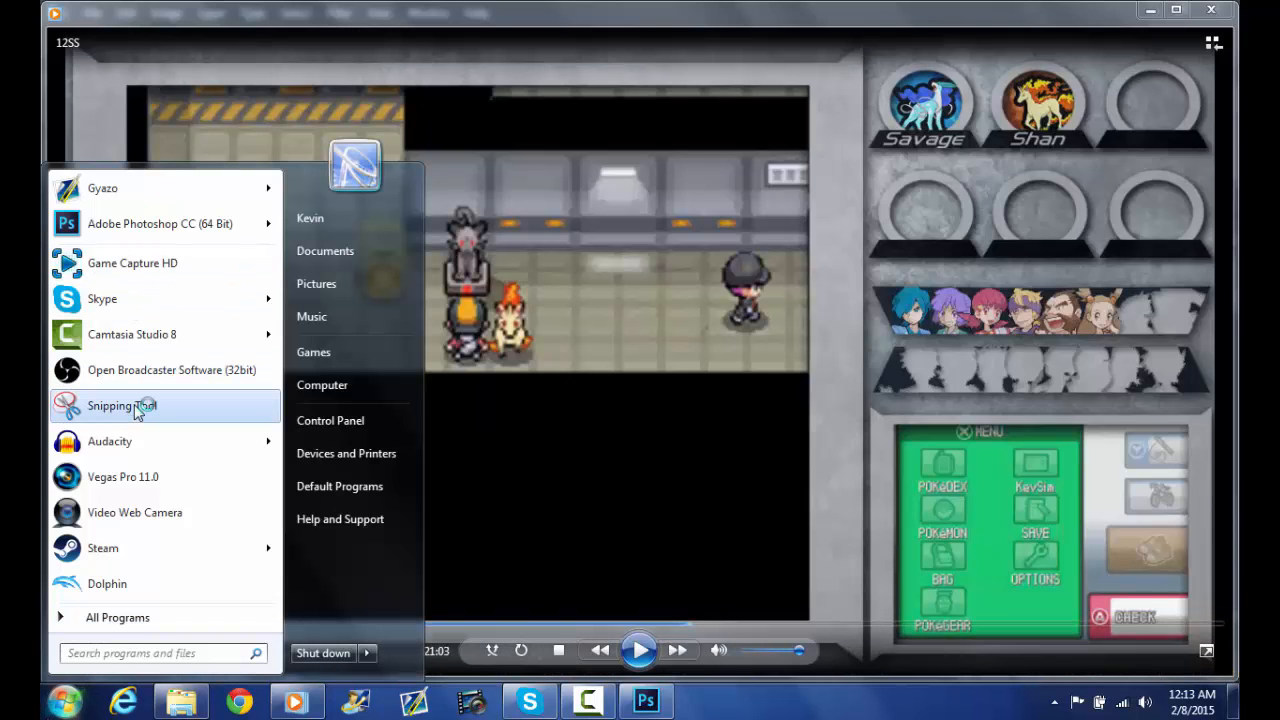
pyautogui.click(138, 410)
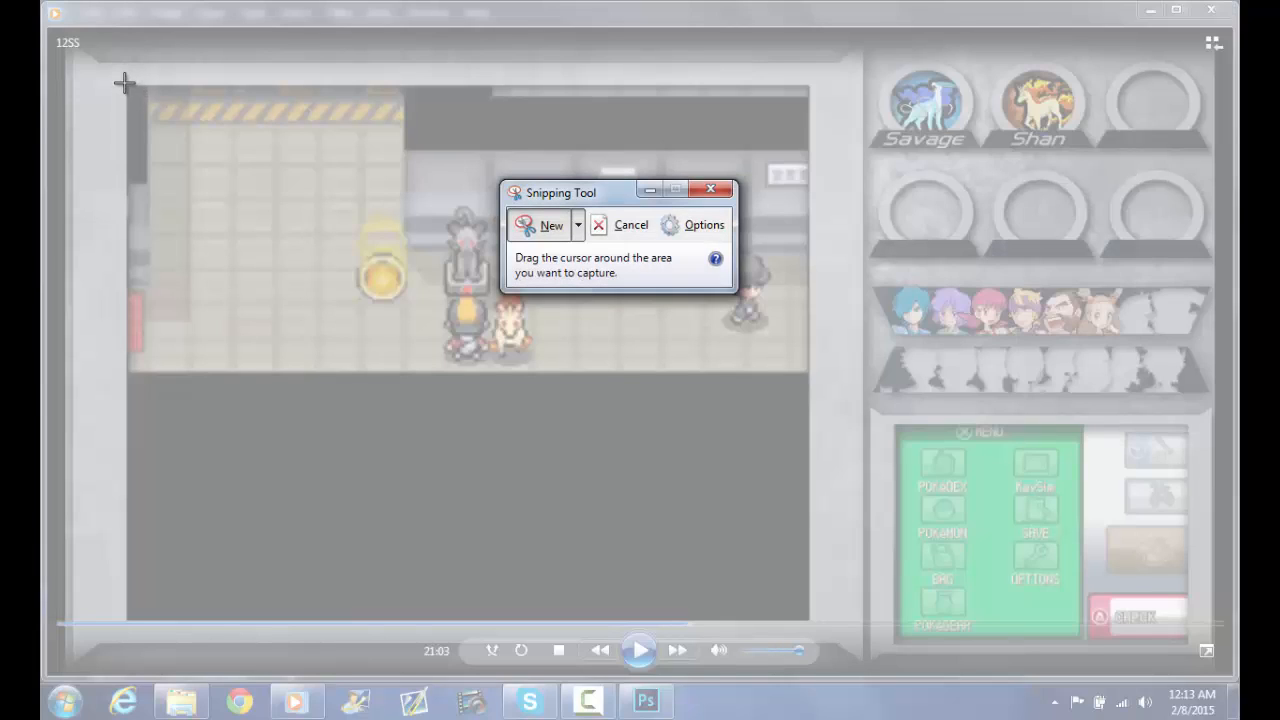
pyautogui.moveTo(124, 84); pyautogui.dragTo(432, 320)
pyautogui.moveTo(607, 577); pyautogui.dragTo(814, 514)
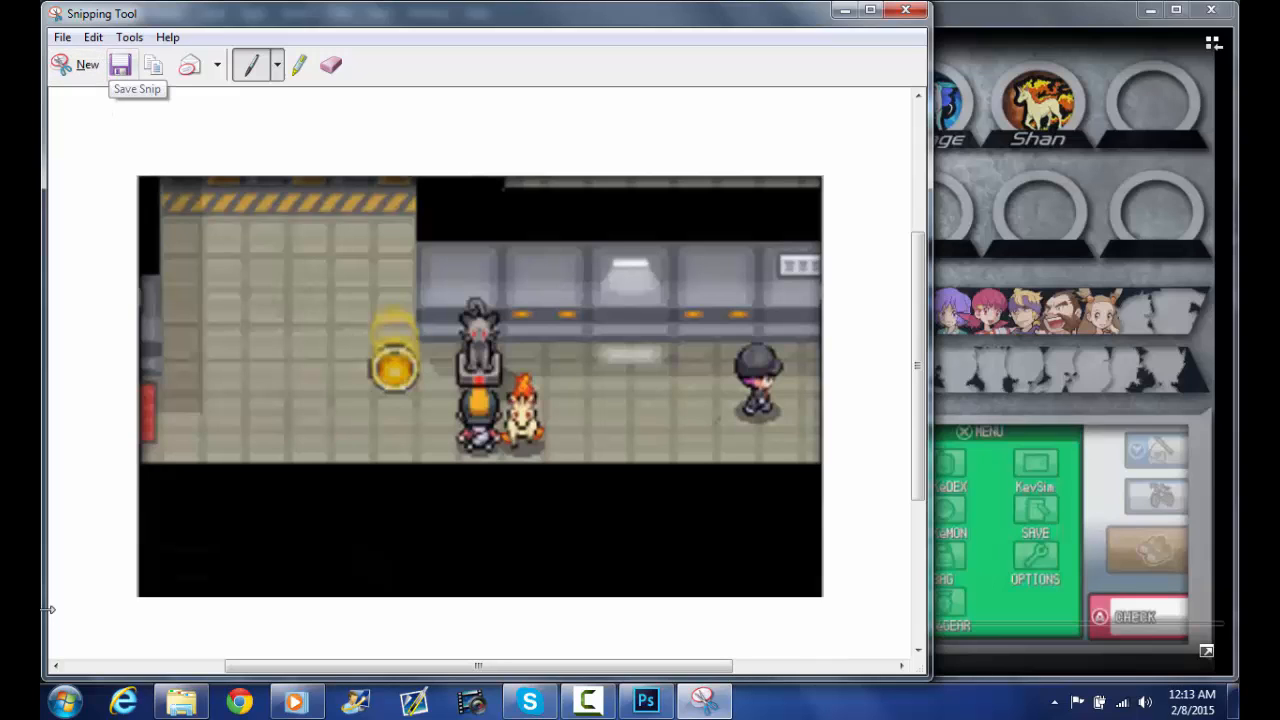
# - Search the installed programs for "snipping" and clear the search text
pyautogui.click(64, 702)
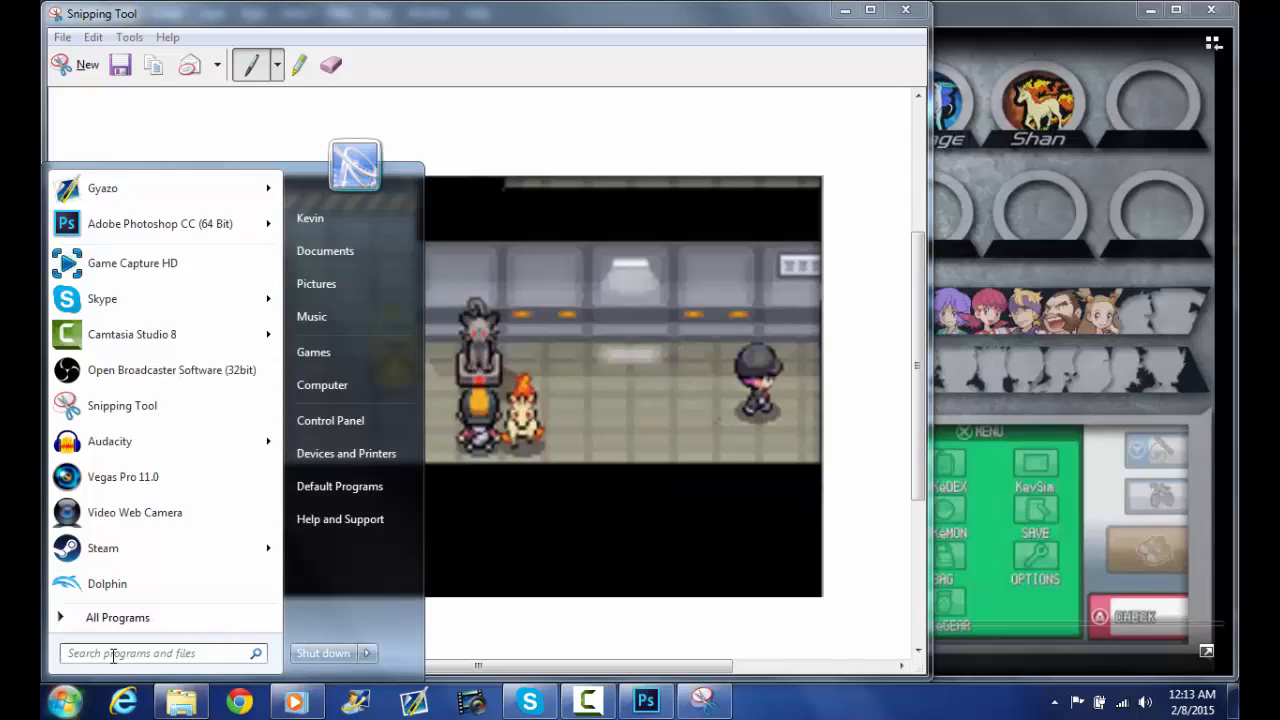
pyautogui.write('snipp')
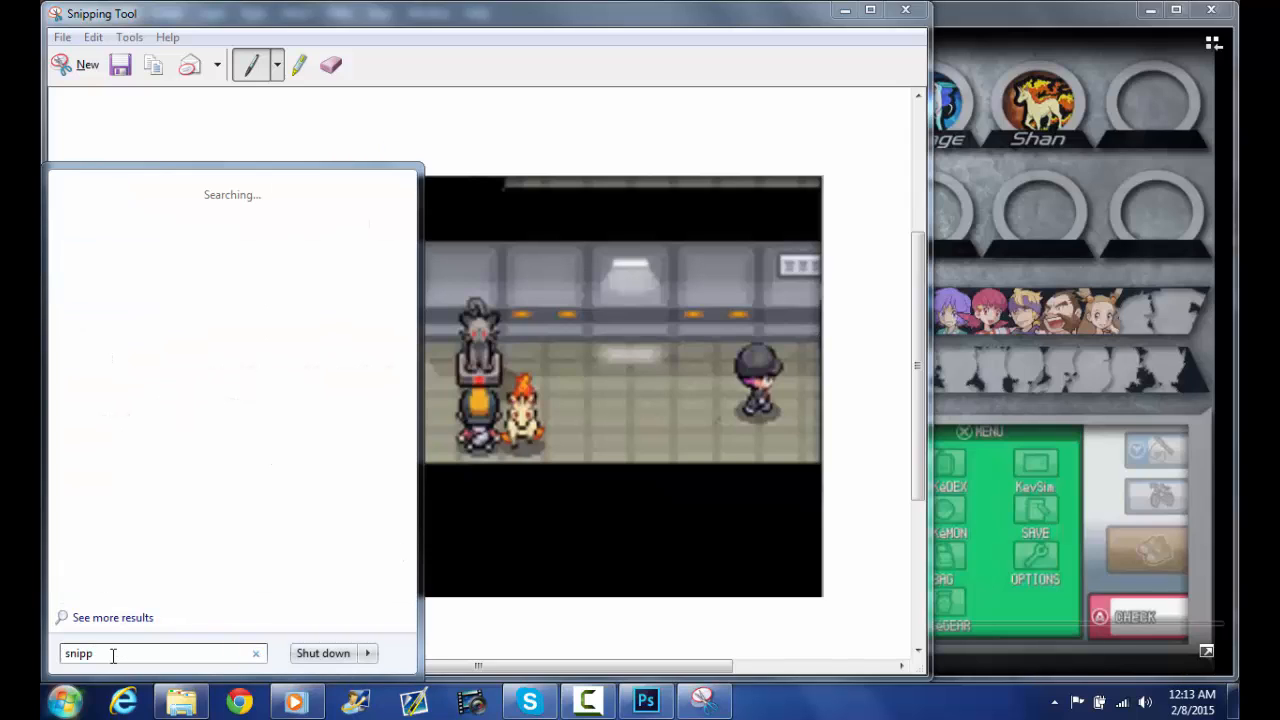
pyautogui.write('ing')
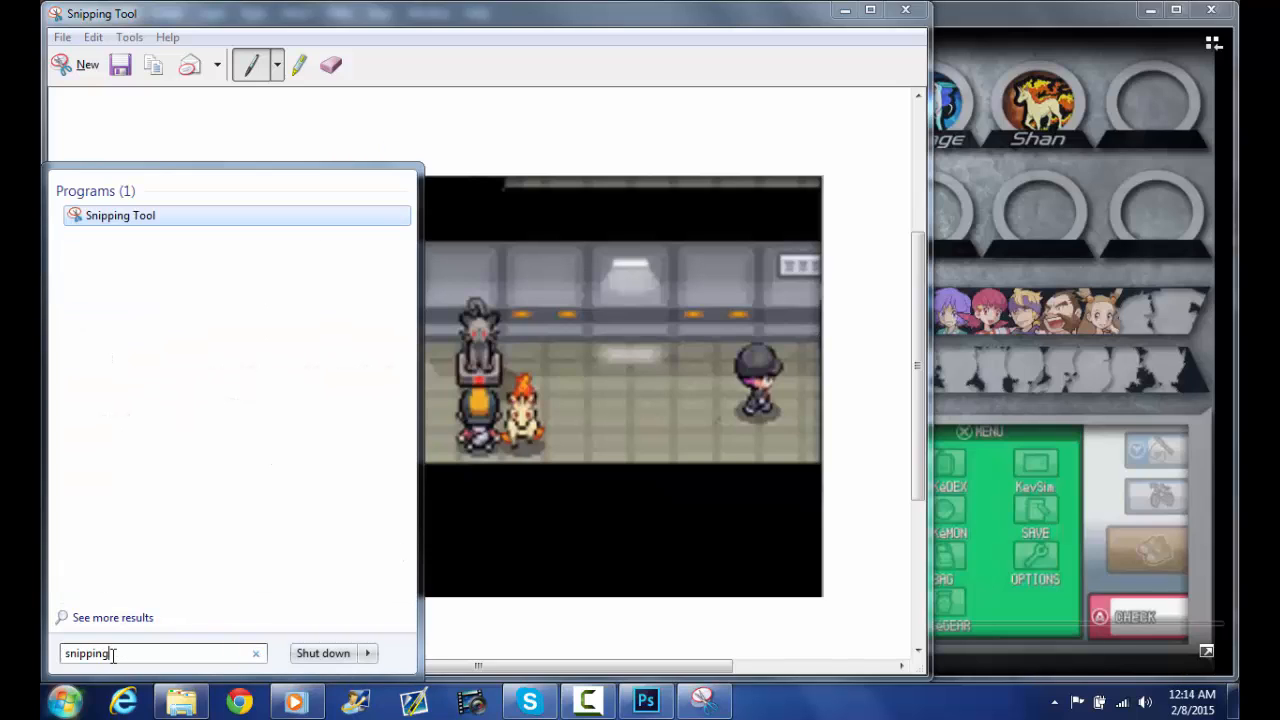
pyautogui.press('BackSpace')
pyautogui.press('BackSpace')
pyautogui.press('BackSpace')
pyautogui.press('BackSpace')
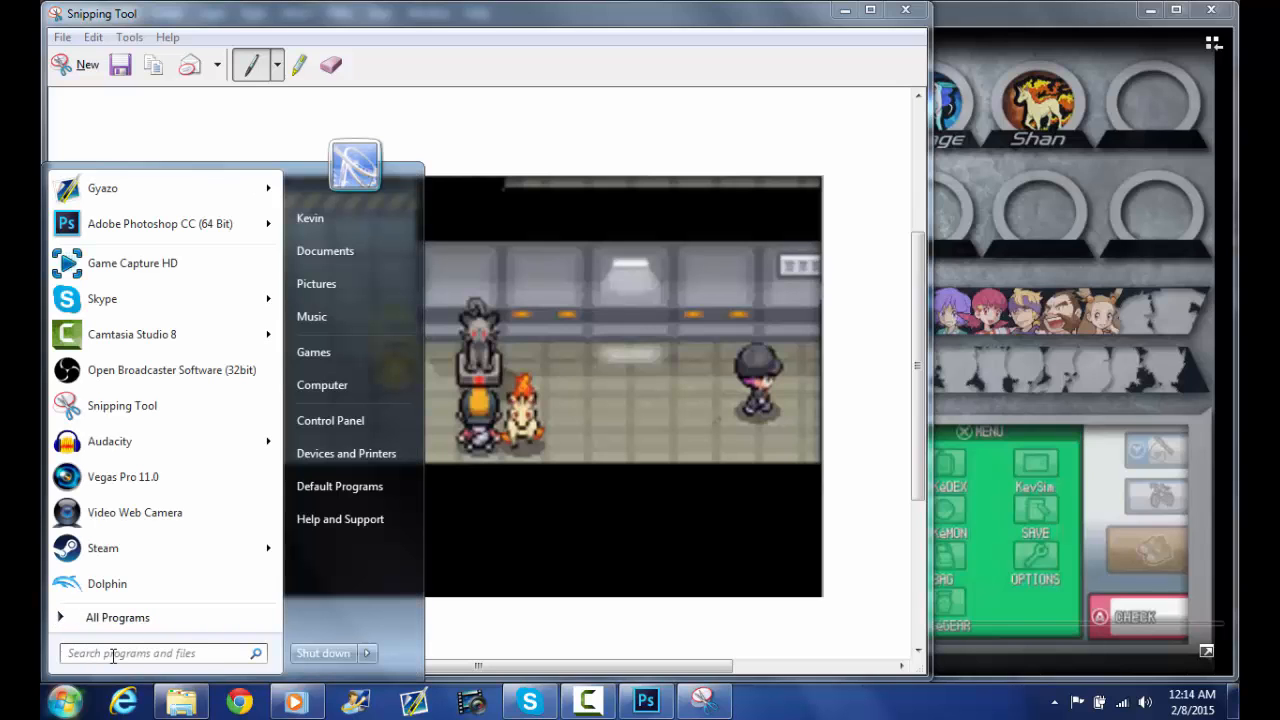
# - Save the snip as a PNG file named rapidsjasdn in the Pictures library
pyautogui.click(122, 67)
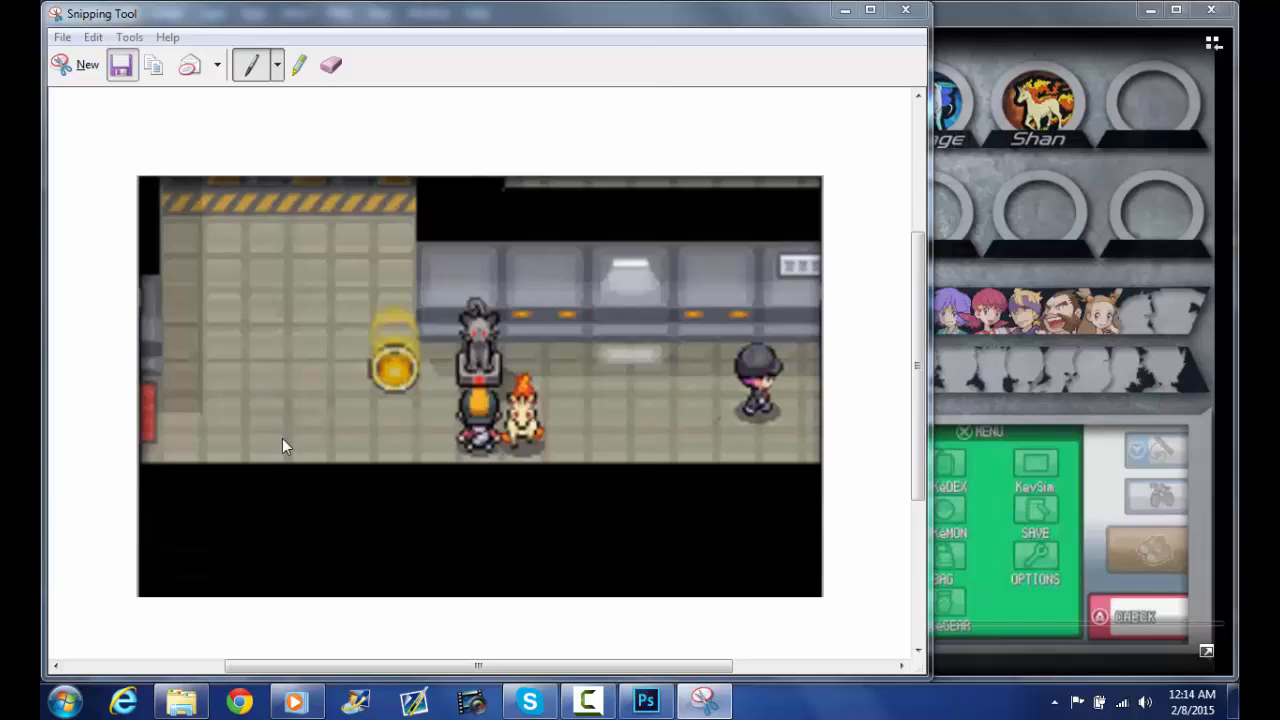
pyautogui.hotkey('ctrl', 's')
pyautogui.write('rapi')
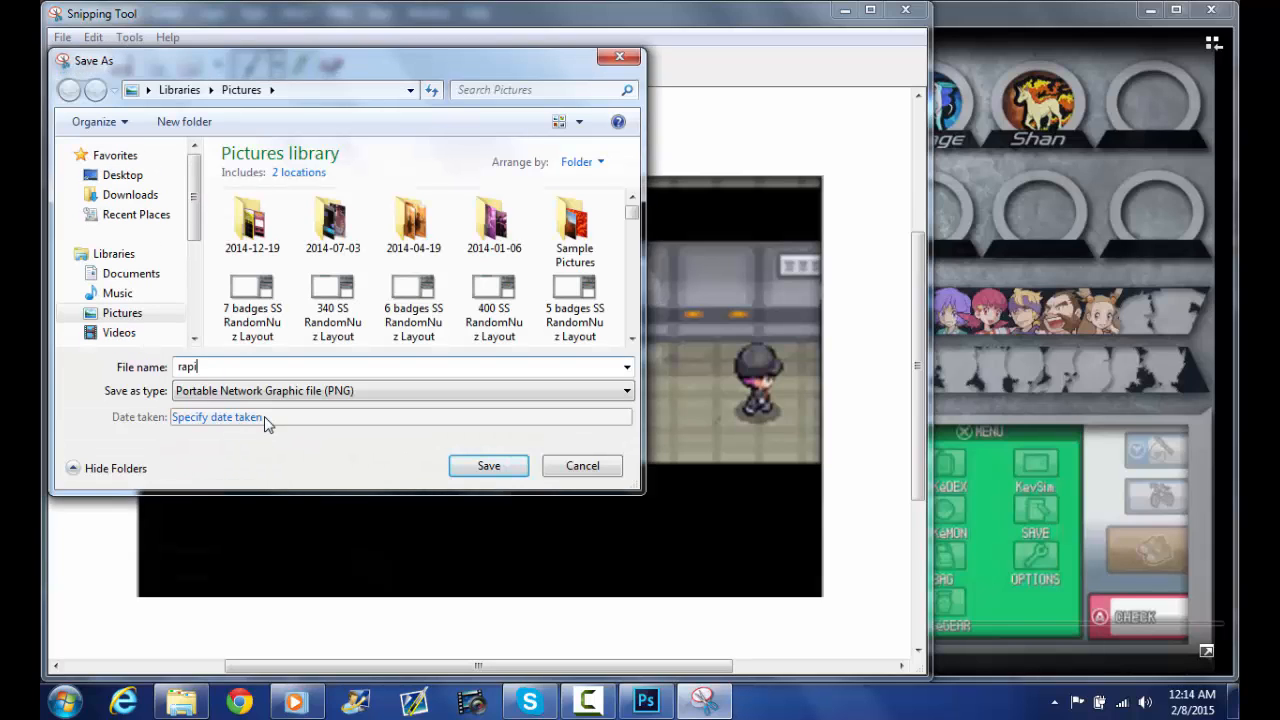
pyautogui.write('dsjasdn')
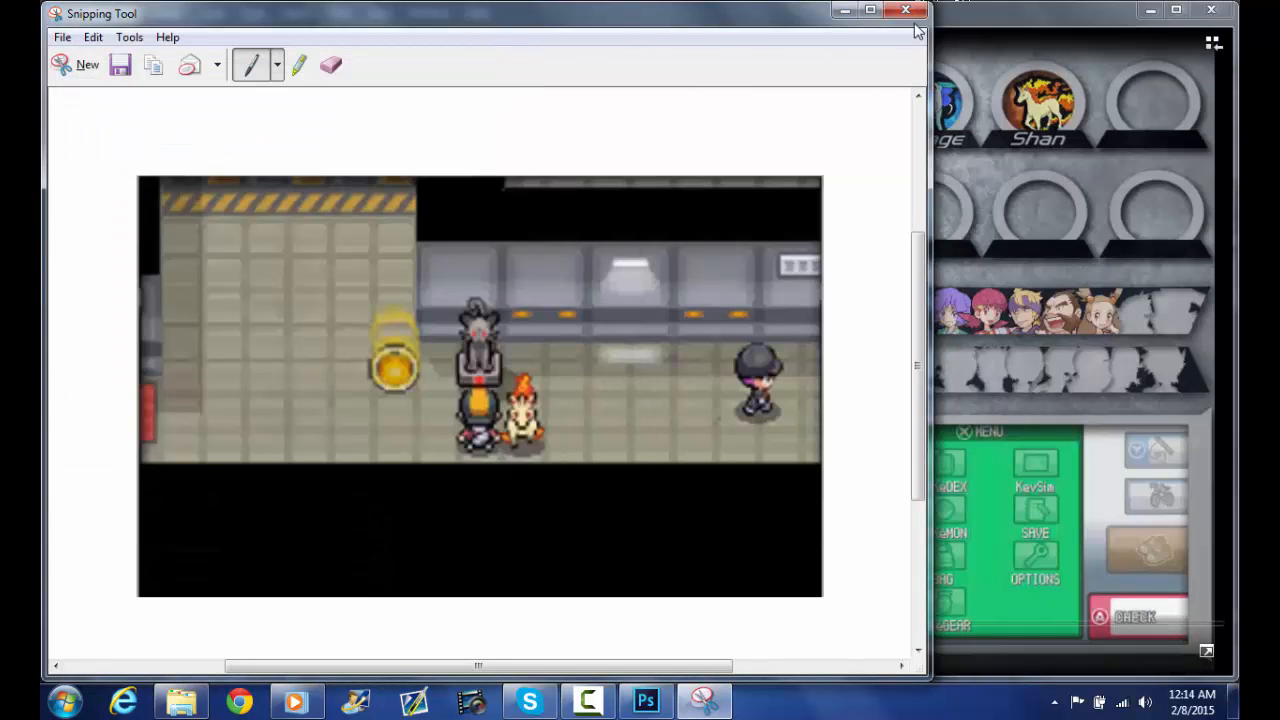
# - Close the Snipping Tool, the video player and the Explorer window to return to Photoshop
pyautogui.click(906, 11)
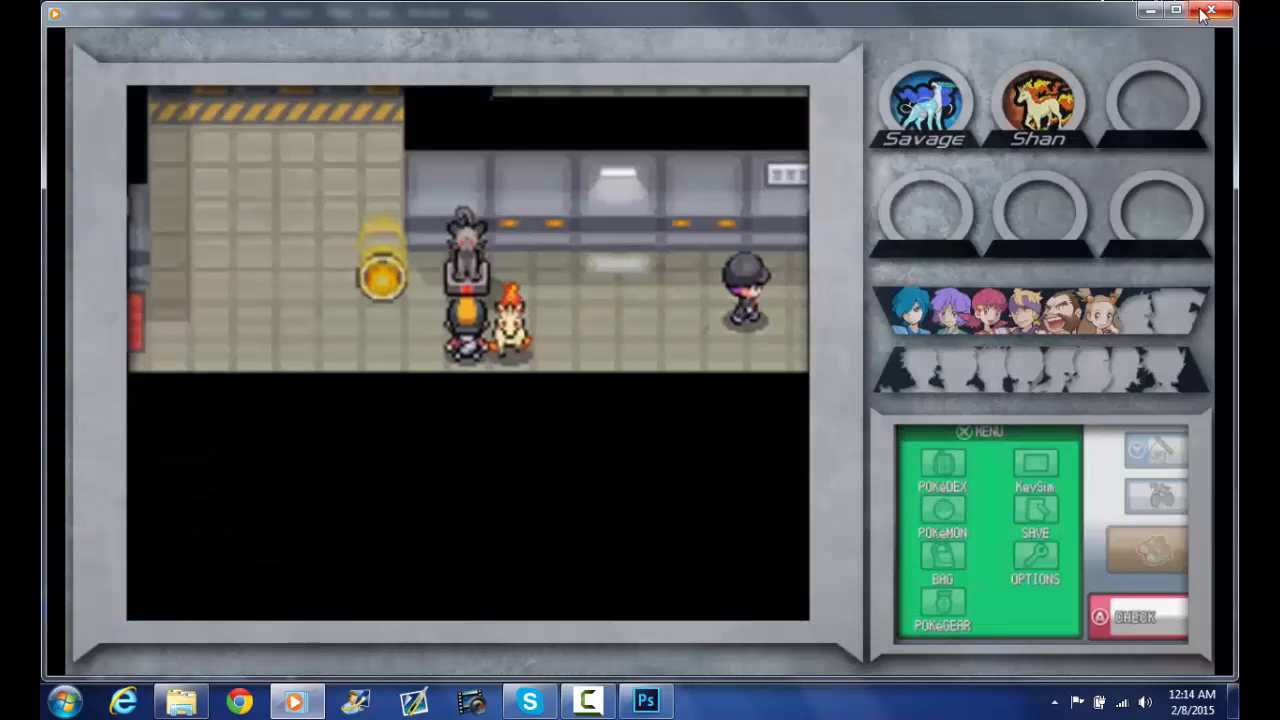
pyautogui.click(1203, 12)
pyautogui.click(858, 46)
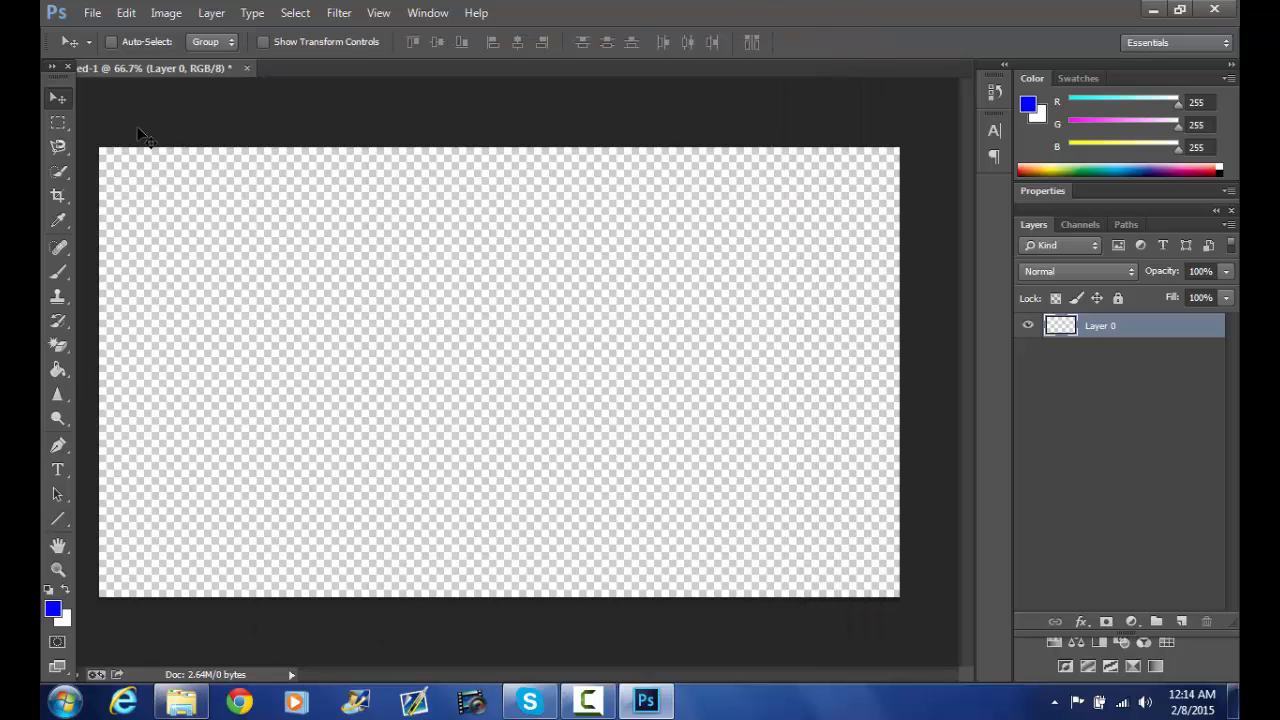
# - Open the saved image rapidsjasdn.PNG from the Pictures library
pyautogui.click(91, 13)
pyautogui.click(111, 52)
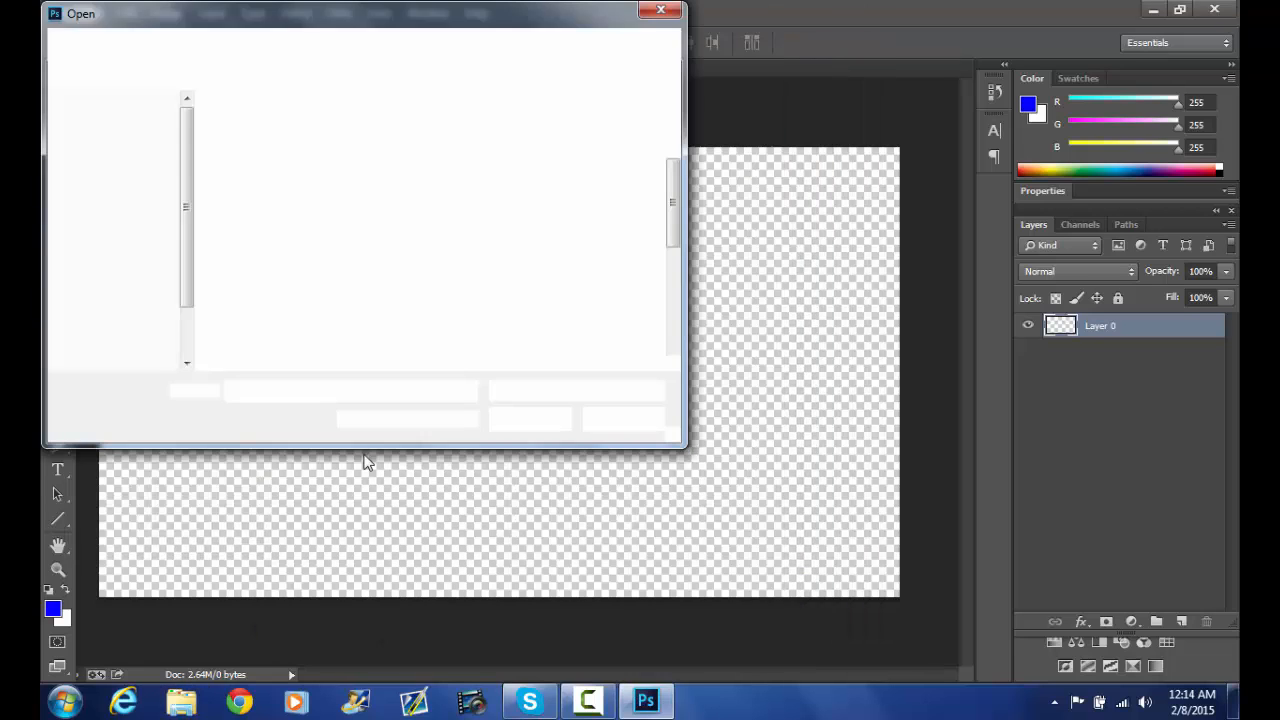
pyautogui.write('r')
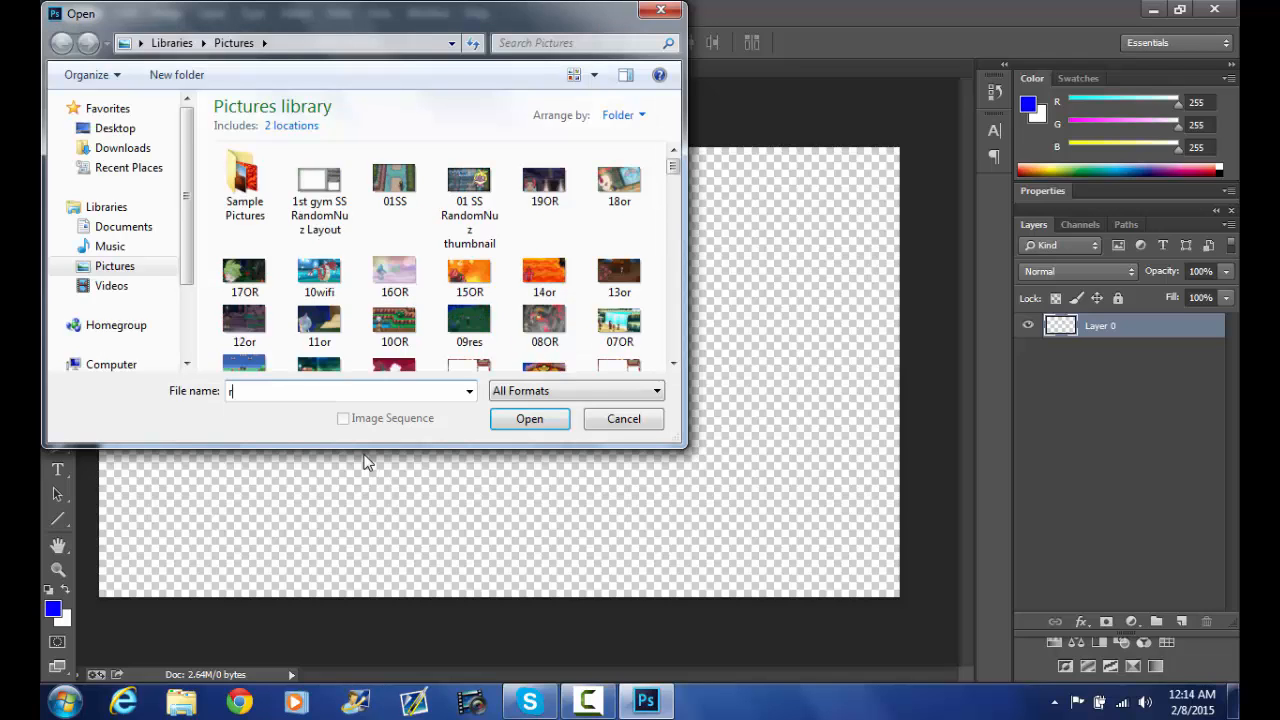
pyautogui.write('apid')
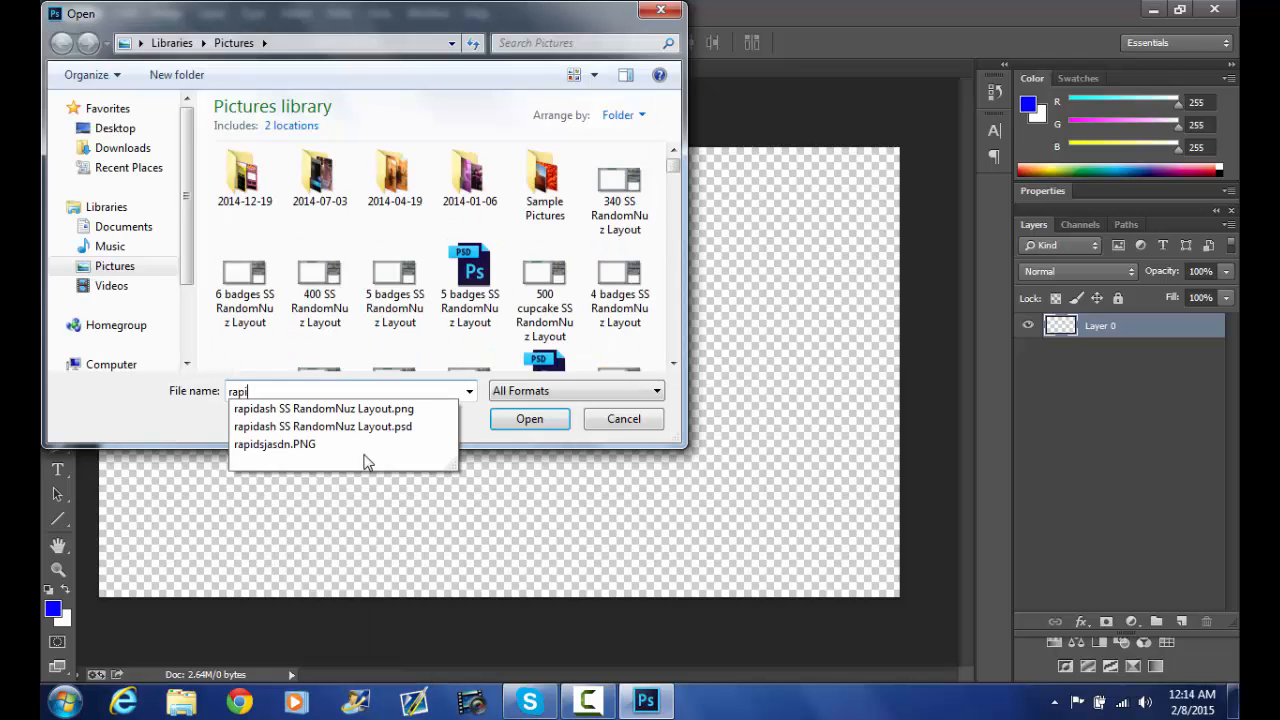
pyautogui.press('Down')
pyautogui.press('Down')
pyautogui.press('Down')
pyautogui.press('Return')
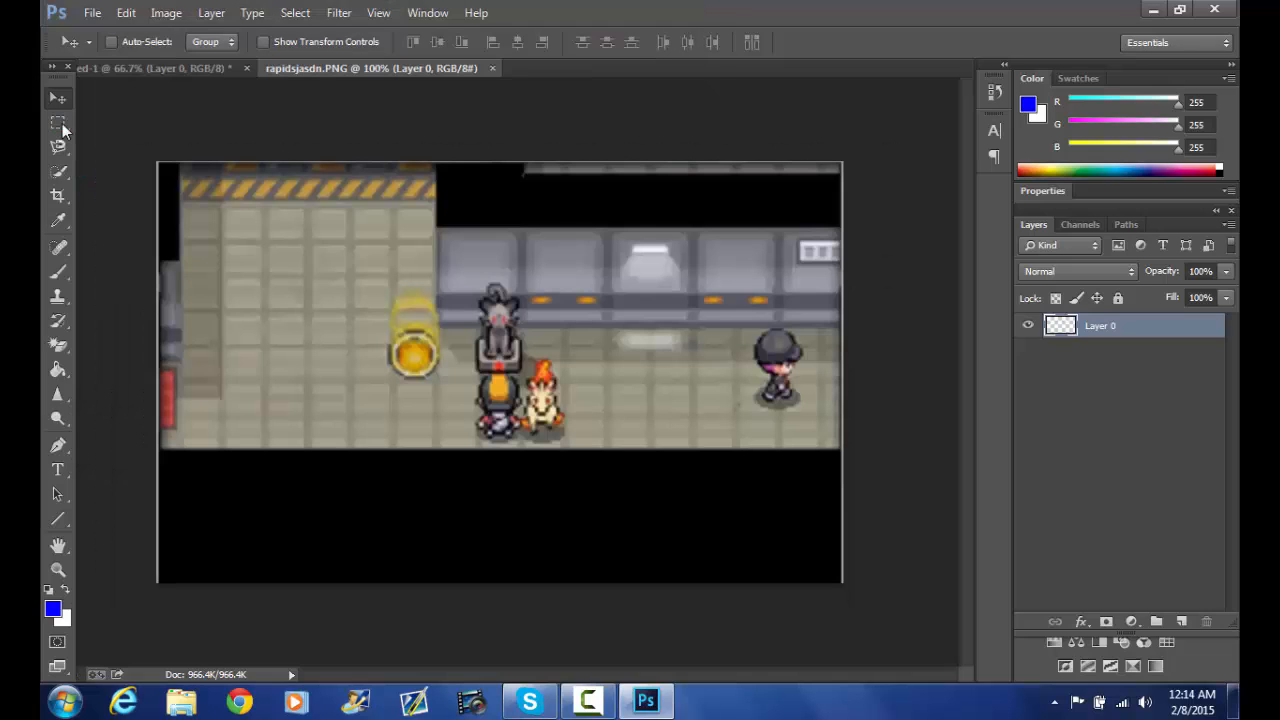
# - Copy the entire gameplay screenshot with a rectangular selection and paste it into the 1280 by 720 document
pyautogui.click(62, 126)
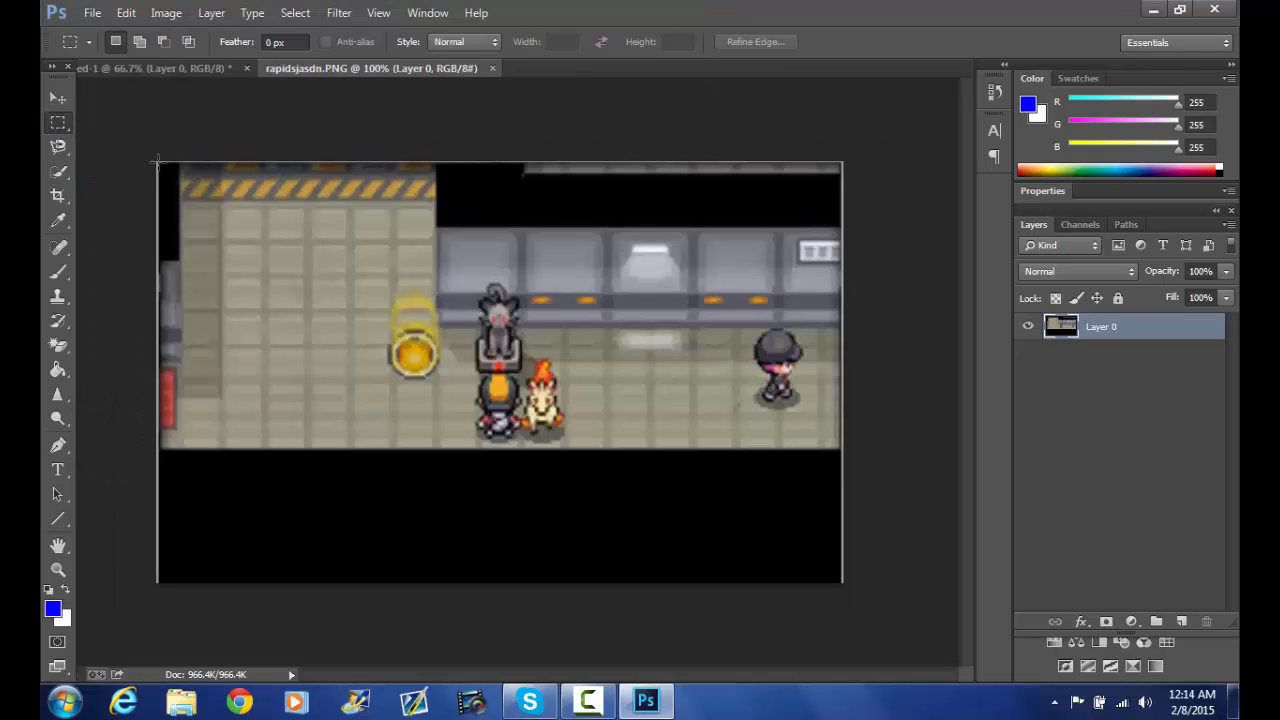
pyautogui.moveTo(158, 162); pyautogui.dragTo(847, 635)
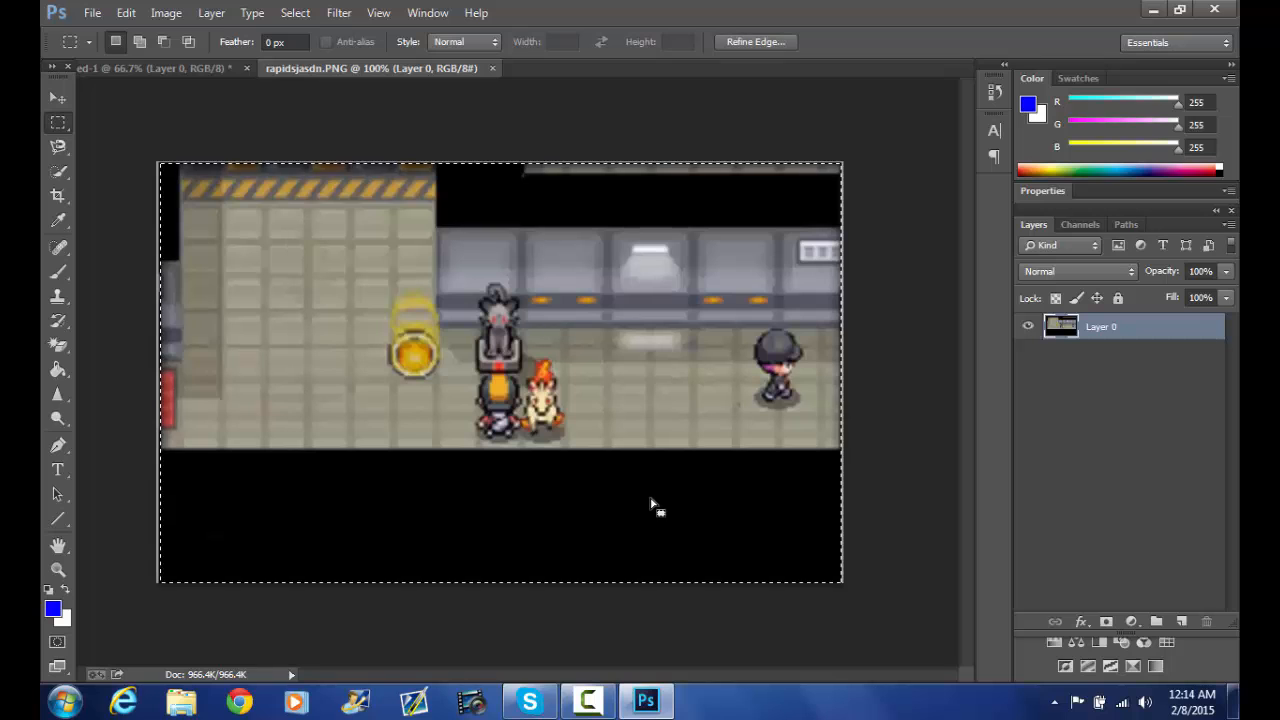
pyautogui.click(165, 60)
pyautogui.hotkey('ctrl', 'v')
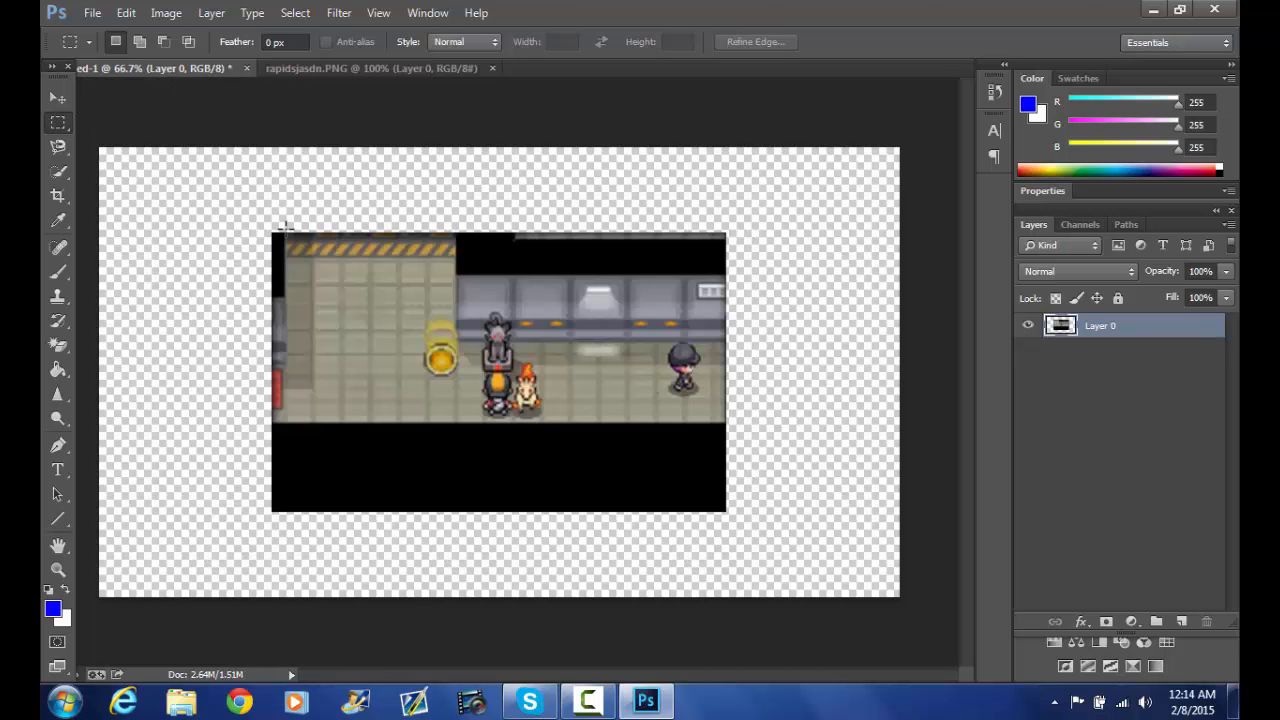
# - Free-transform the pasted screenshot to about 226% width and 206% height so it extends past the canvas, and apply the transformation
pyautogui.click(126, 12)
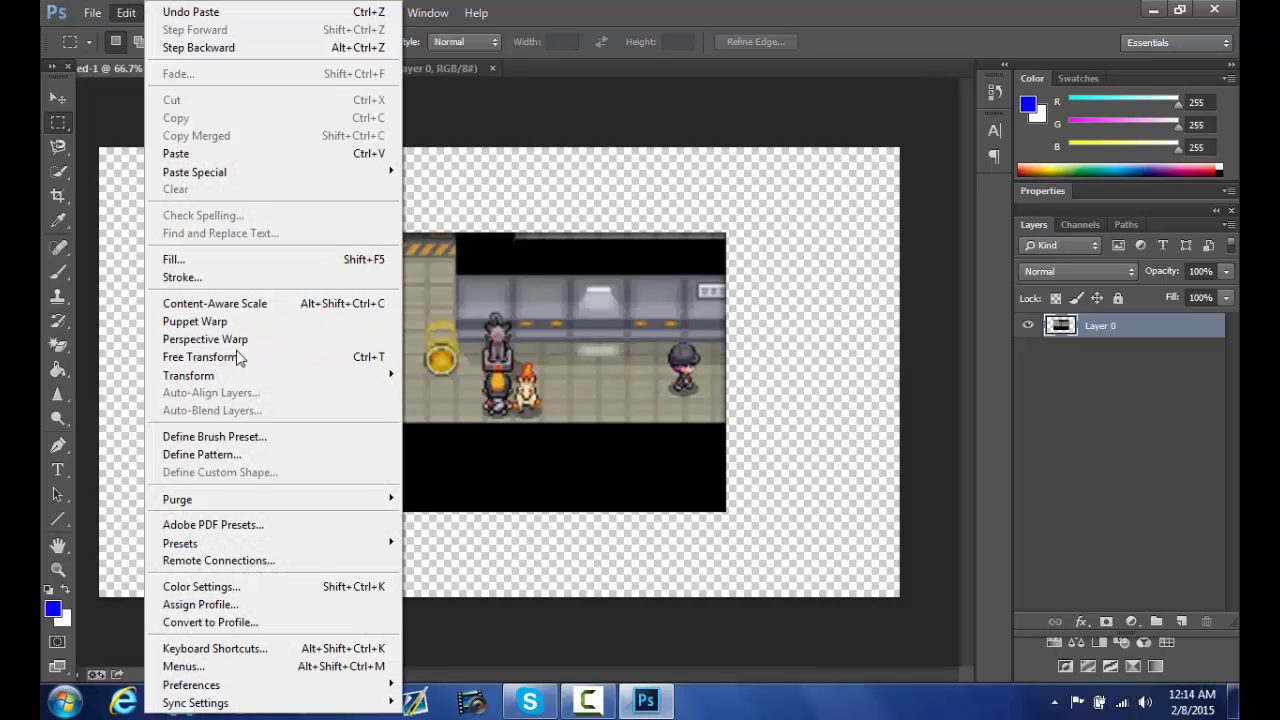
pyautogui.click(205, 357)
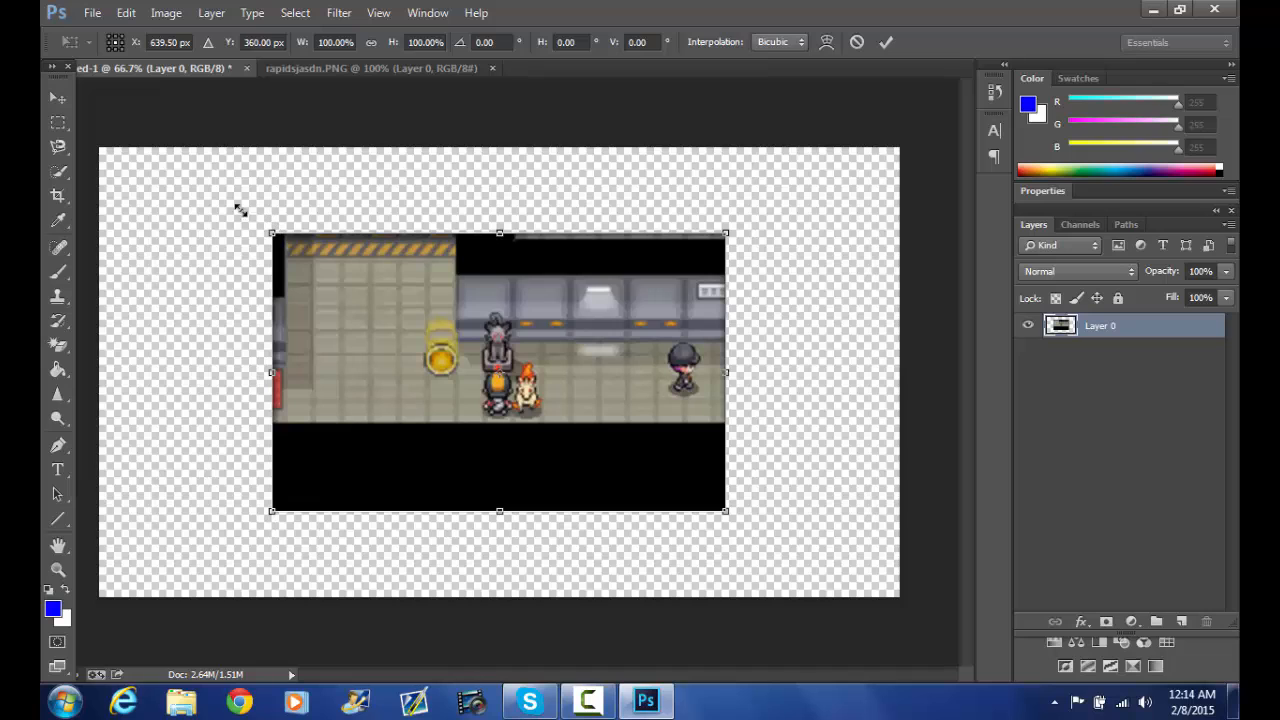
pyautogui.moveTo(240, 210); pyautogui.dragTo(100, 147)
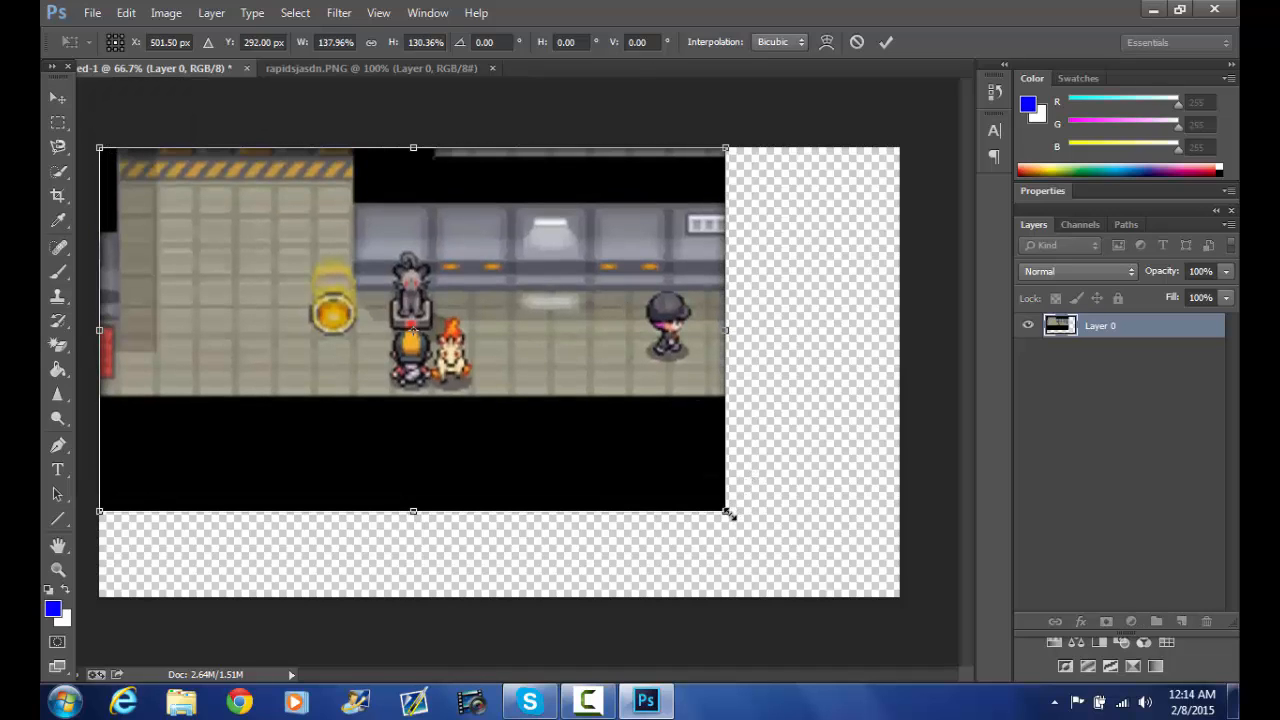
pyautogui.moveTo(728, 513); pyautogui.dragTo(898, 595)
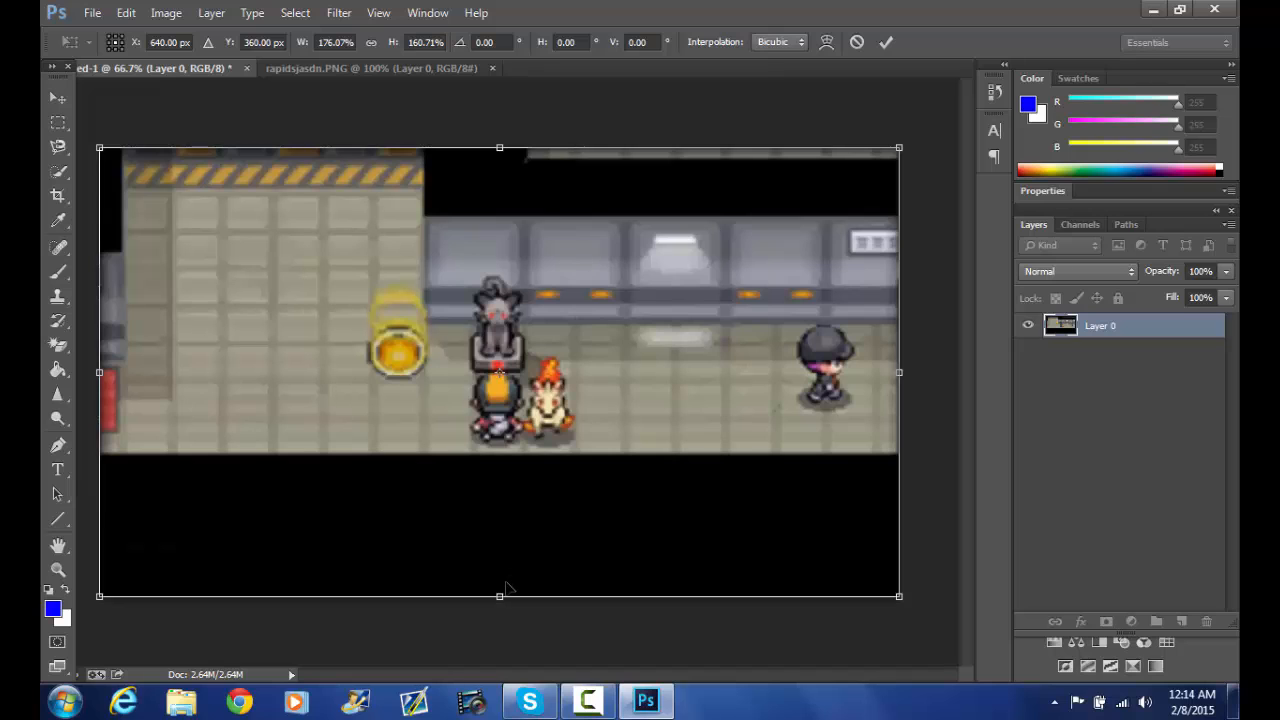
pyautogui.moveTo(500, 598); pyautogui.dragTo(509, 638)
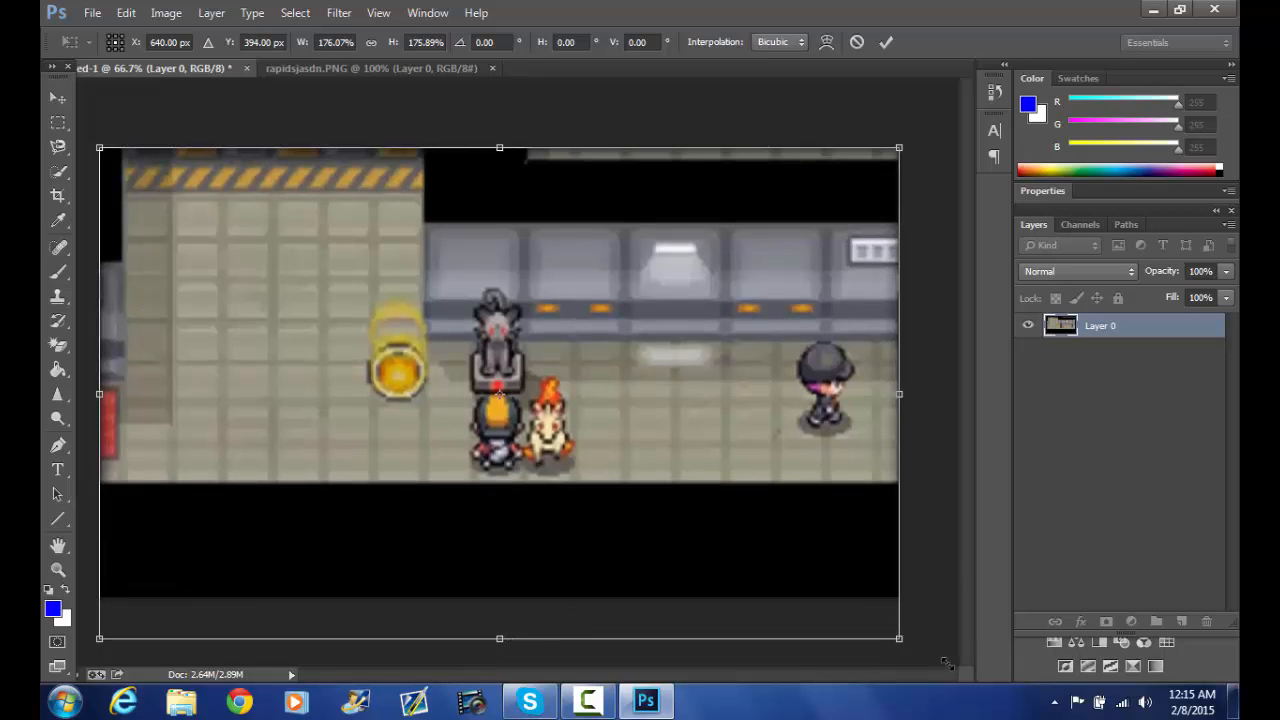
pyautogui.moveTo(945, 663); pyautogui.dragTo(1120, 716)
pyautogui.click(57, 97)
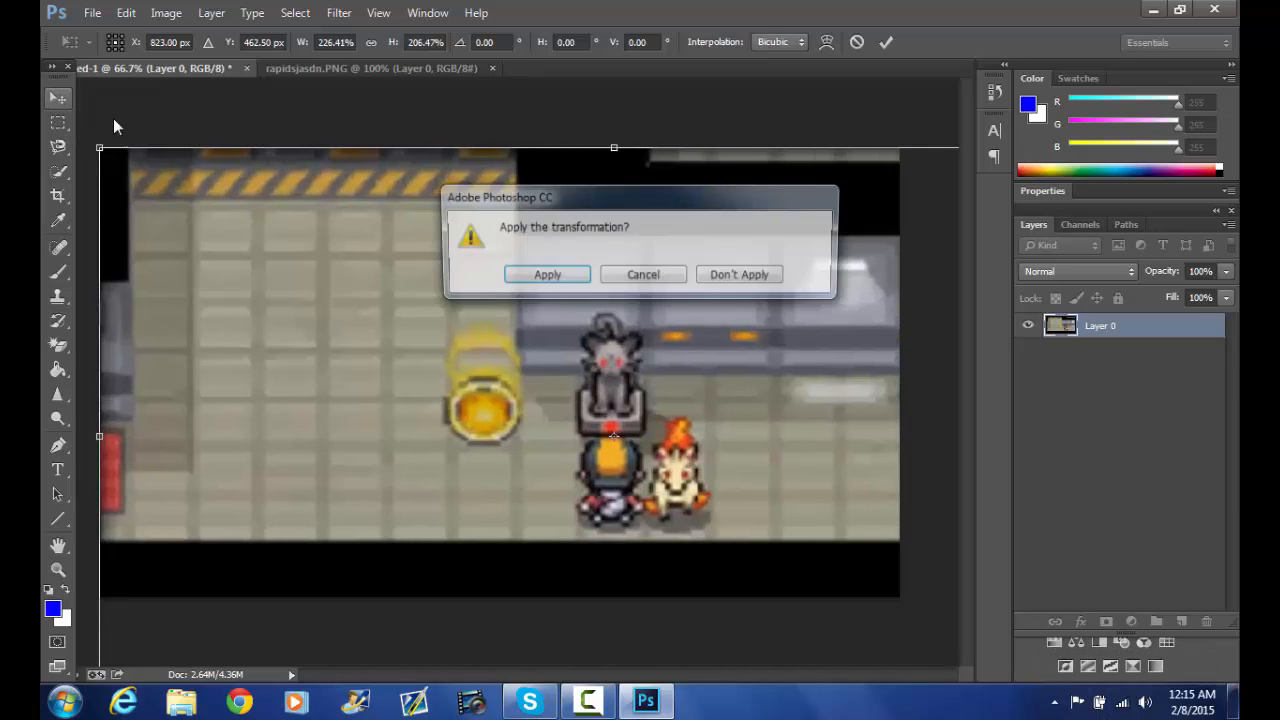
pyautogui.press('Return')
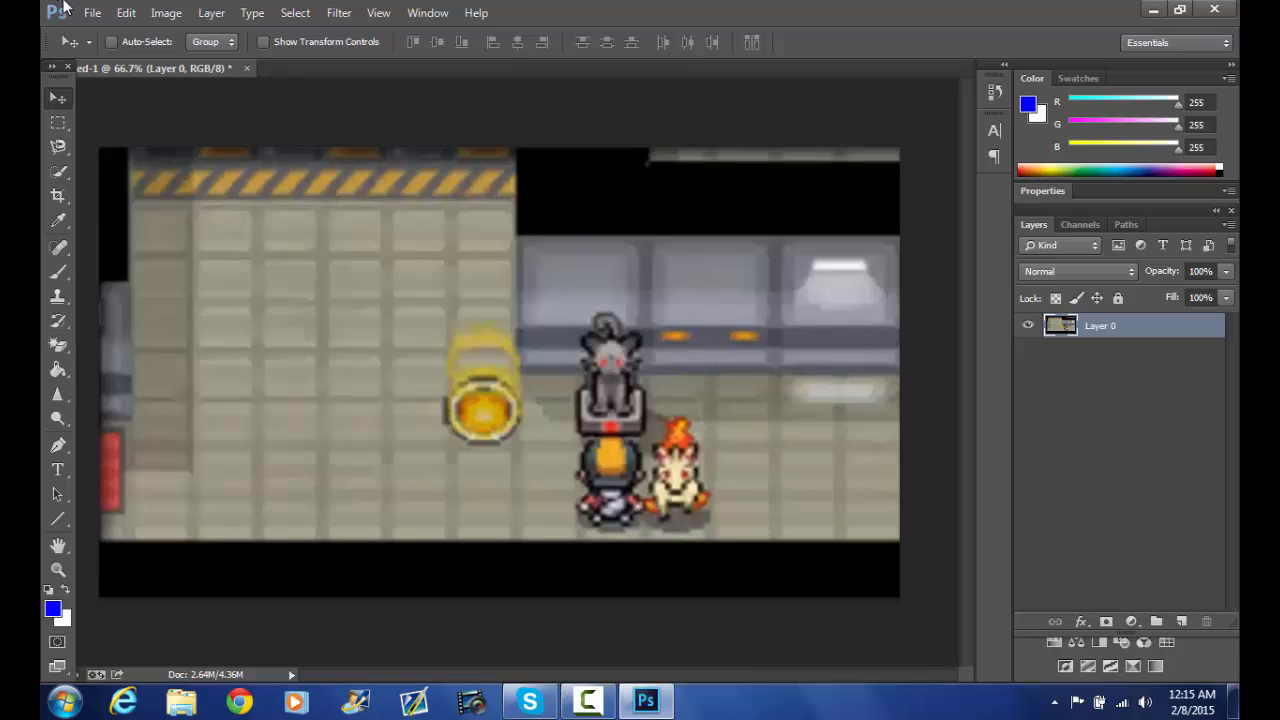
# - Open the logo image pokemon_logos_by_blackdragonredroses-d46q2qu.png from the Pictures library
pyautogui.click(91, 12)
pyautogui.click(105, 50)
pyautogui.write('pokemon')
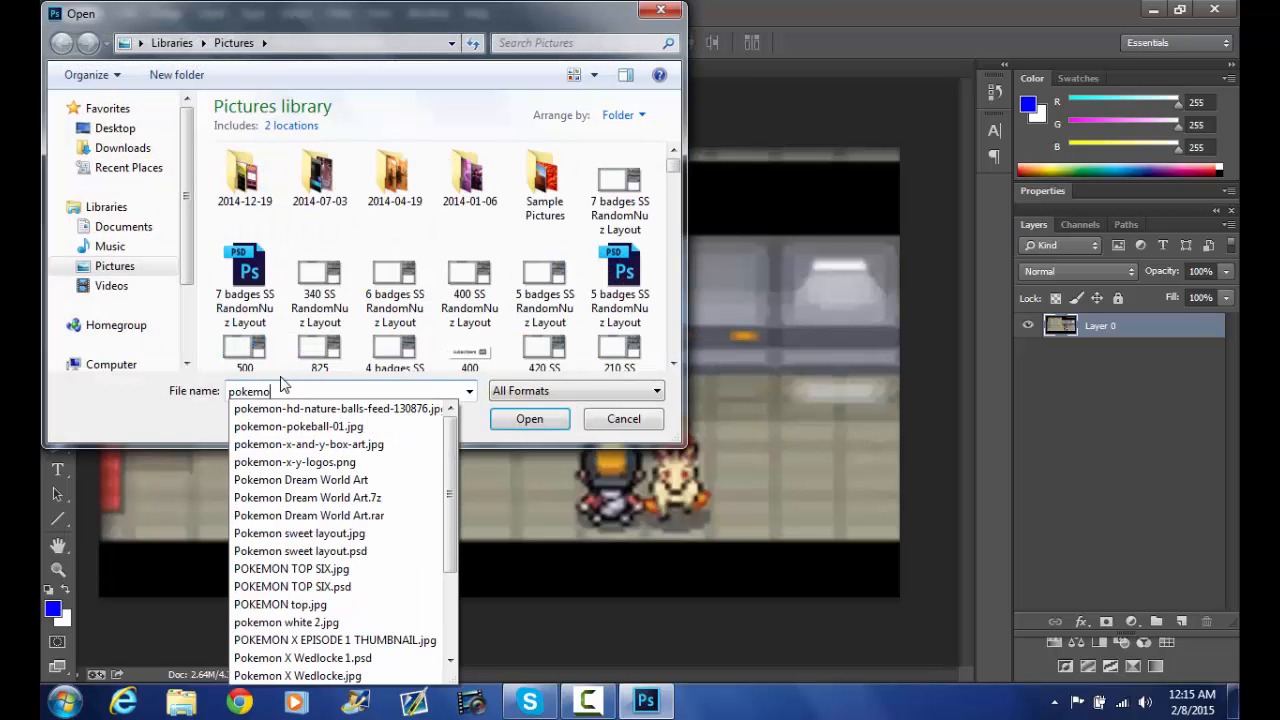
pyautogui.press('Down')
pyautogui.press('Down')
pyautogui.press('Down')
pyautogui.press('Down')
pyautogui.press('Down')
pyautogui.press('Down')
pyautogui.press('Down')
pyautogui.press('Down')
pyautogui.press('Down')
pyautogui.press('Down')
pyautogui.press('Down')
pyautogui.press('Down')
pyautogui.press('Down')
pyautogui.press('Down')
pyautogui.press('Down')
pyautogui.press('Down')
pyautogui.press('Down')
pyautogui.press('Down')
pyautogui.press('Down')
pyautogui.press('Down')
pyautogui.press('Down')
pyautogui.press('Down')
pyautogui.press('Down')
pyautogui.press('Down')
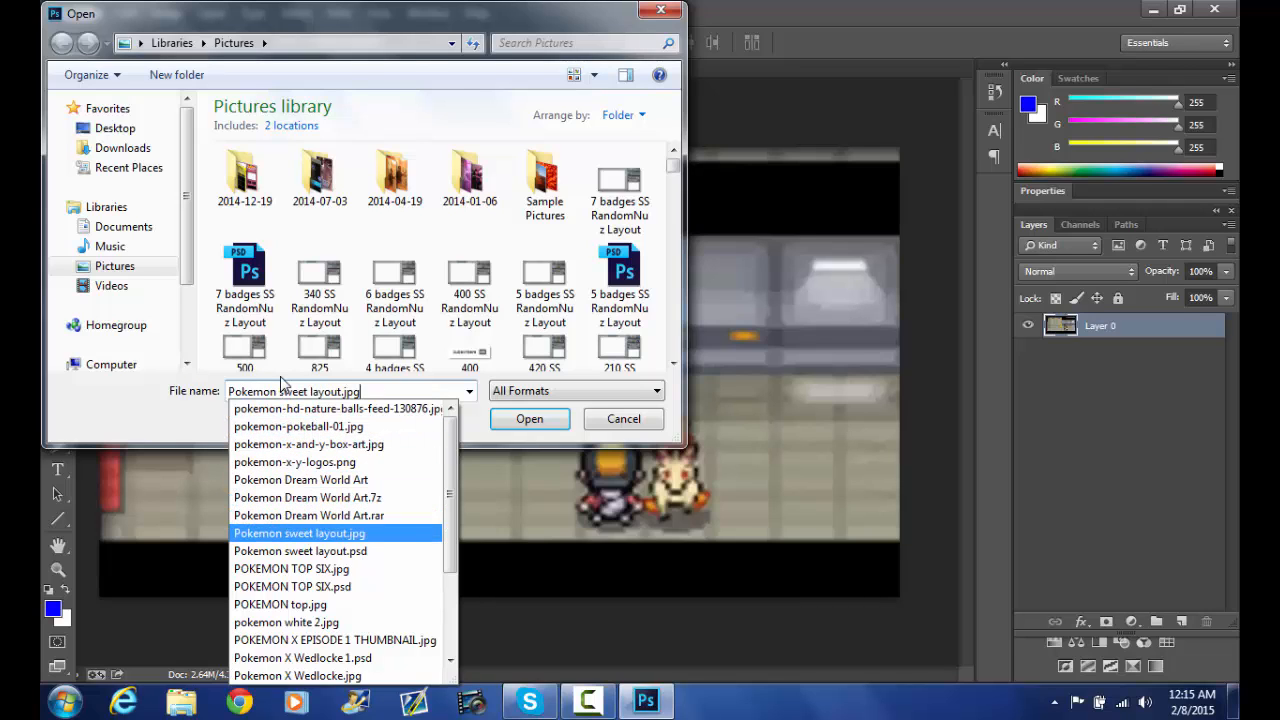
pyautogui.press('Down')
pyautogui.press('Down')
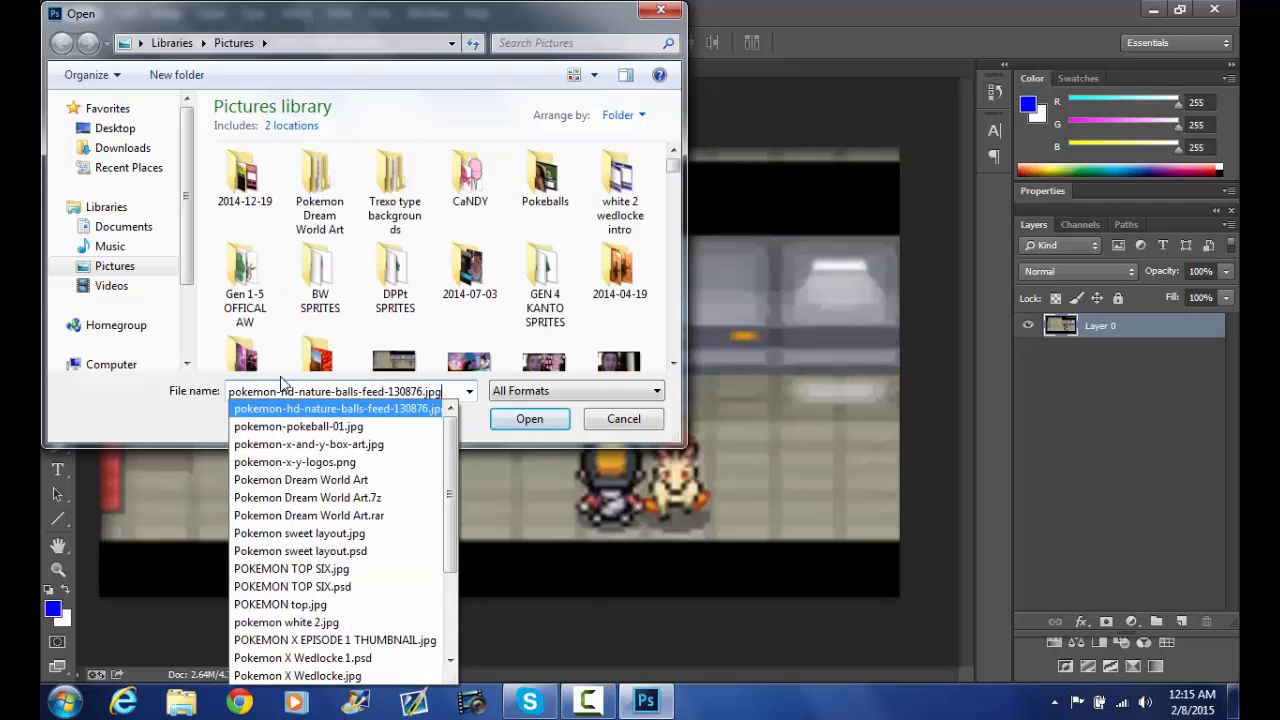
pyautogui.press('Up')
pyautogui.press('Up')
pyautogui.press('Return')
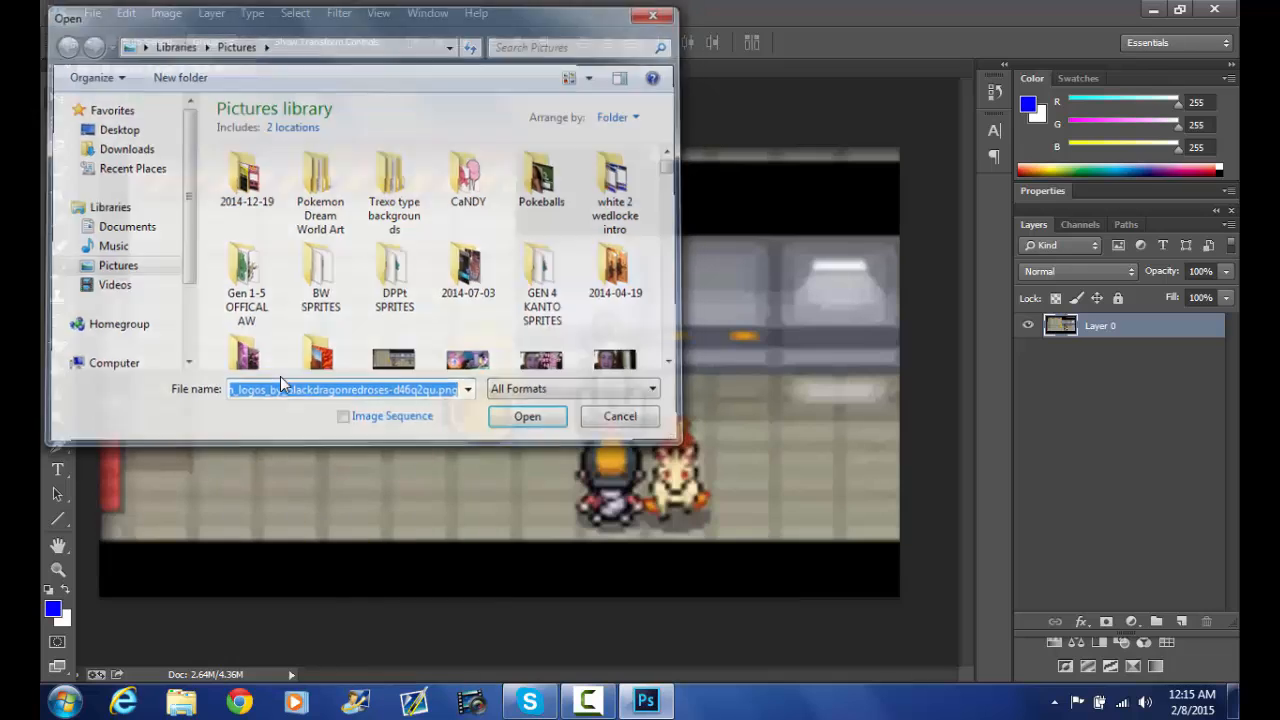
pyautogui.press('Return')
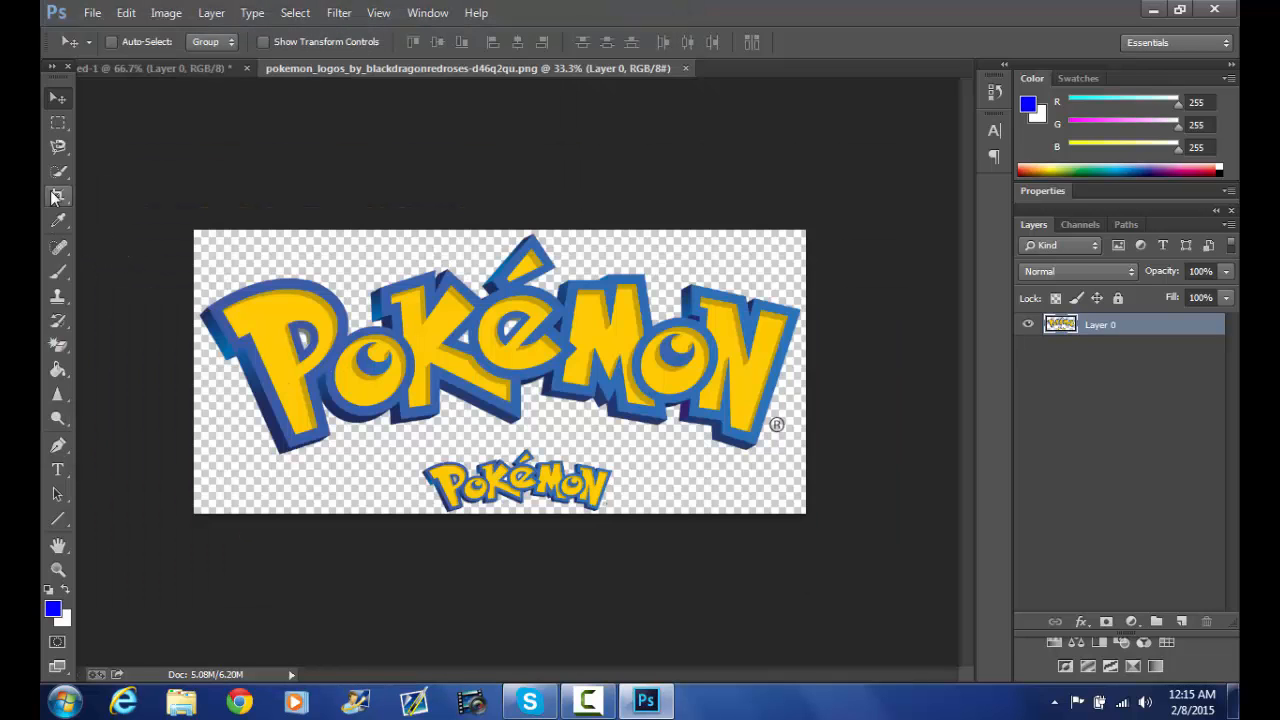
# - Copy the small Pokémon logo beneath the large one with a rectangular selection and paste it into the screenshot document
pyautogui.click(58, 122)
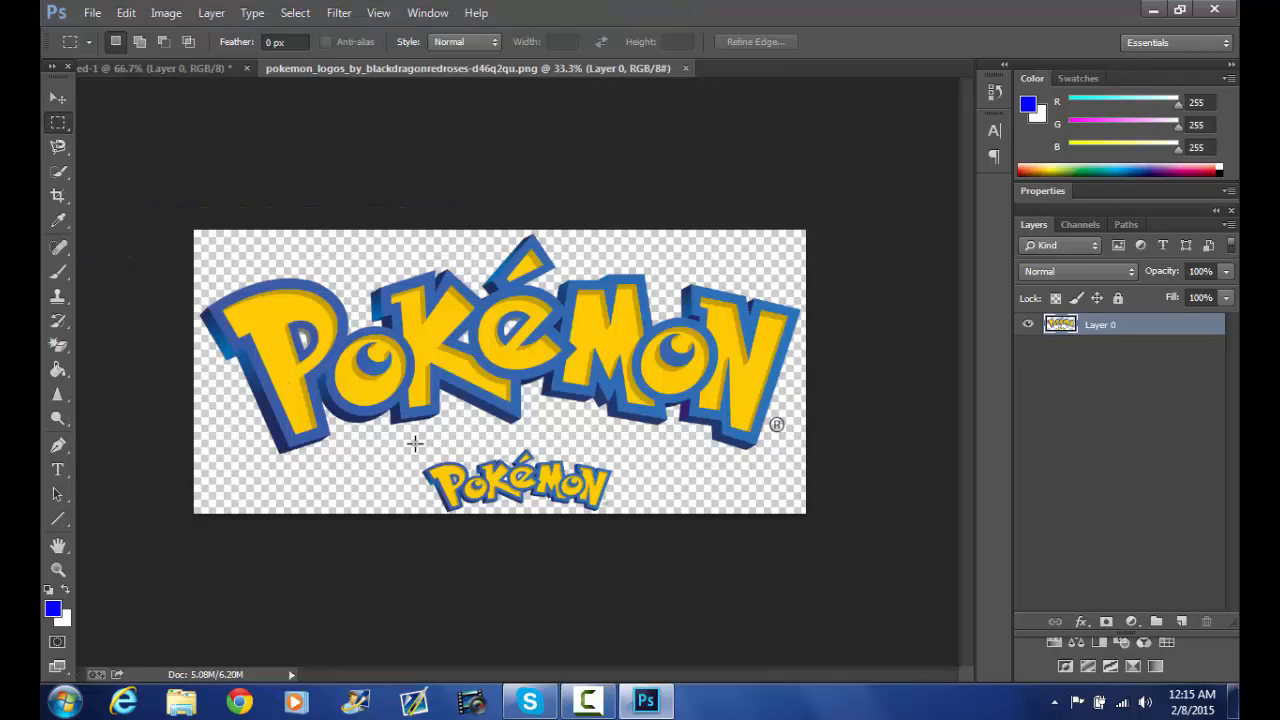
pyautogui.moveTo(414, 442); pyautogui.dragTo(618, 514)
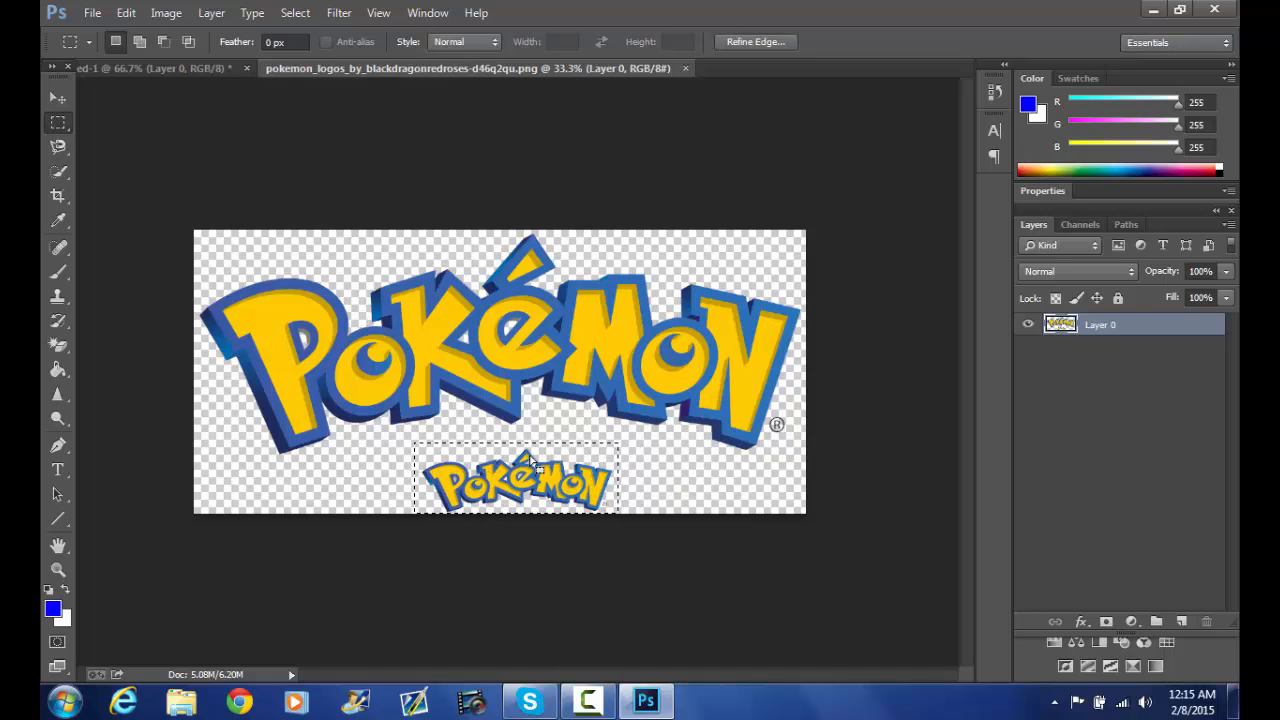
pyautogui.click(169, 68)
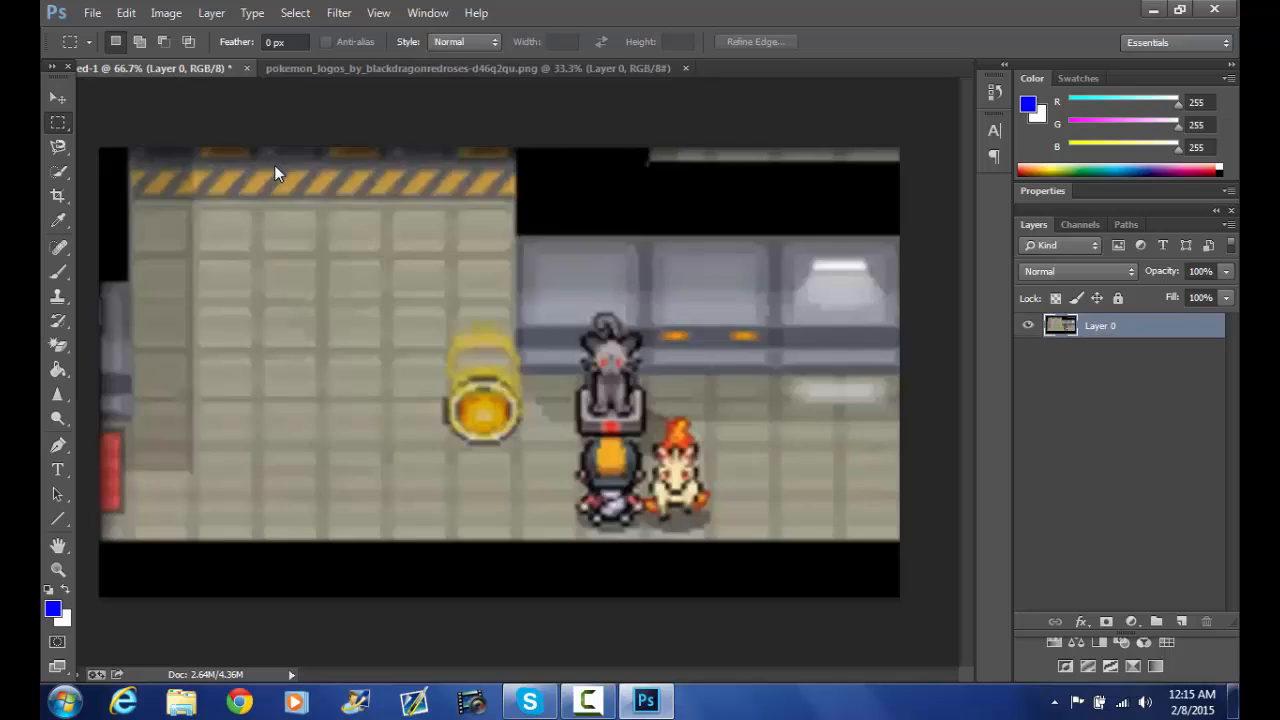
pyautogui.hotkey('ctrl', 'v')
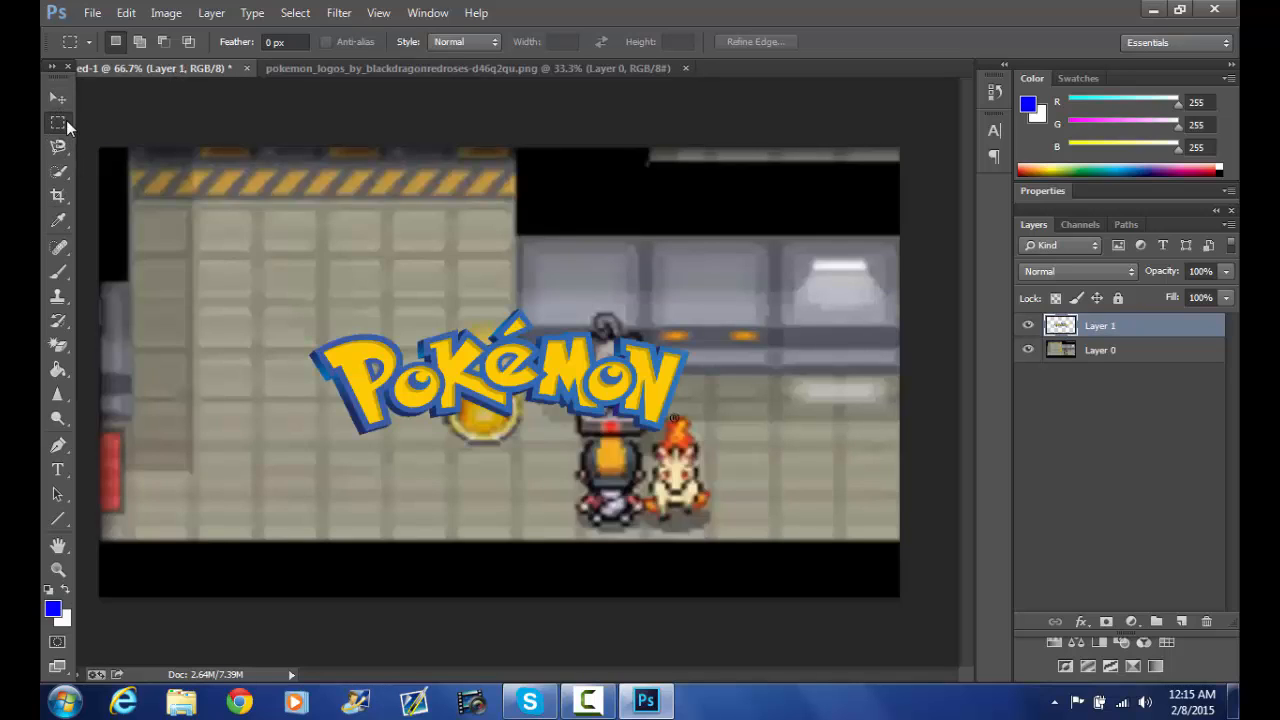
# - Free-transform the logo to about 123% width and 143% height, place it over the upper-left area of the screenshot, and apply it
pyautogui.click(126, 13)
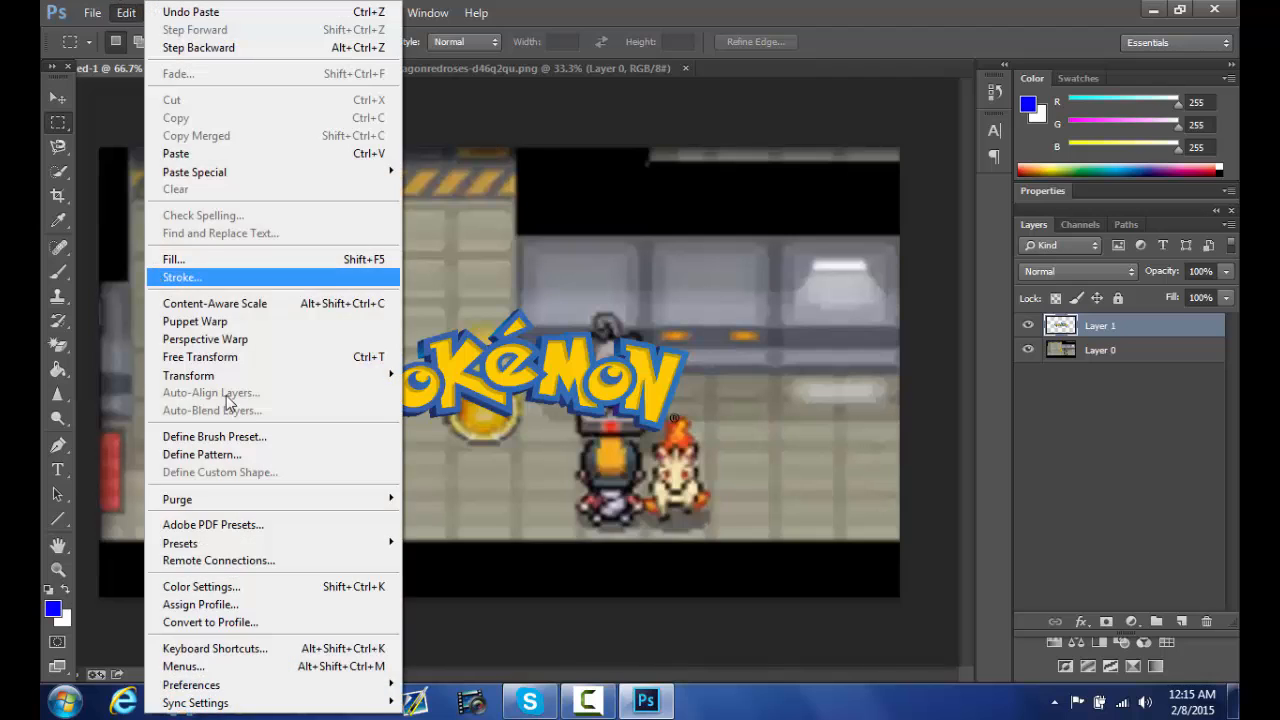
pyautogui.click(265, 362)
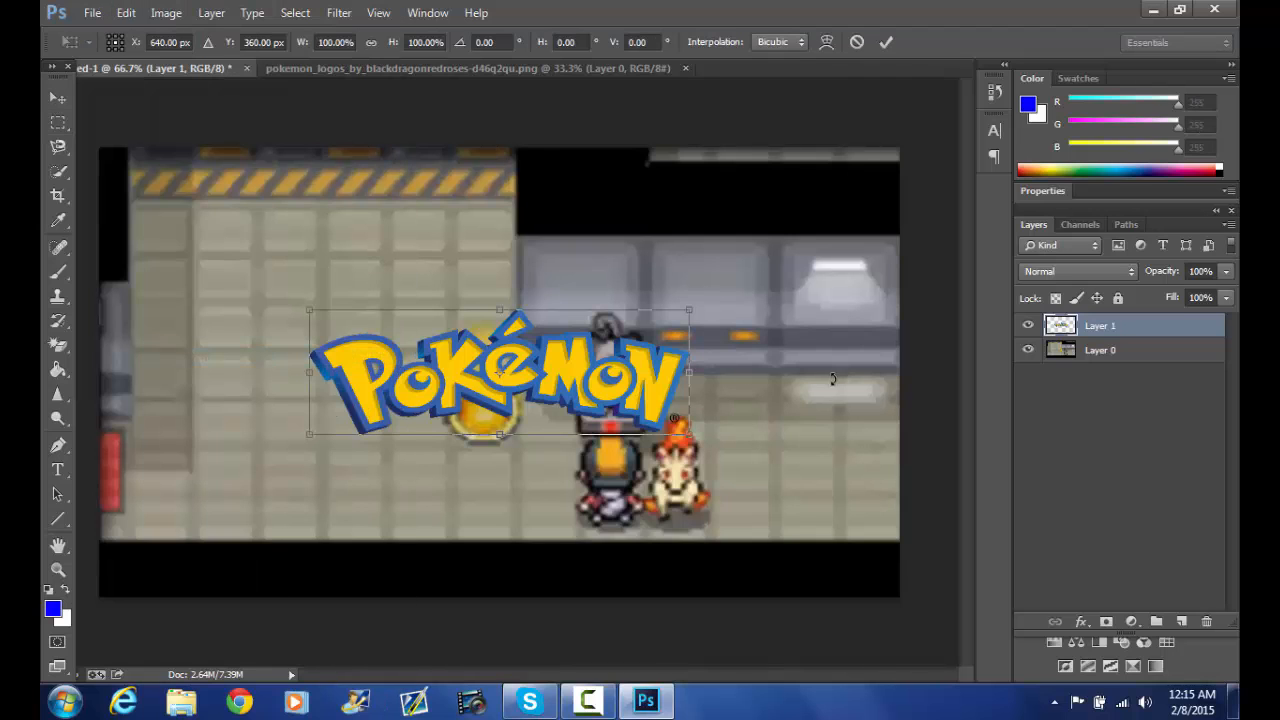
pyautogui.moveTo(690, 372); pyautogui.dragTo(648, 368)
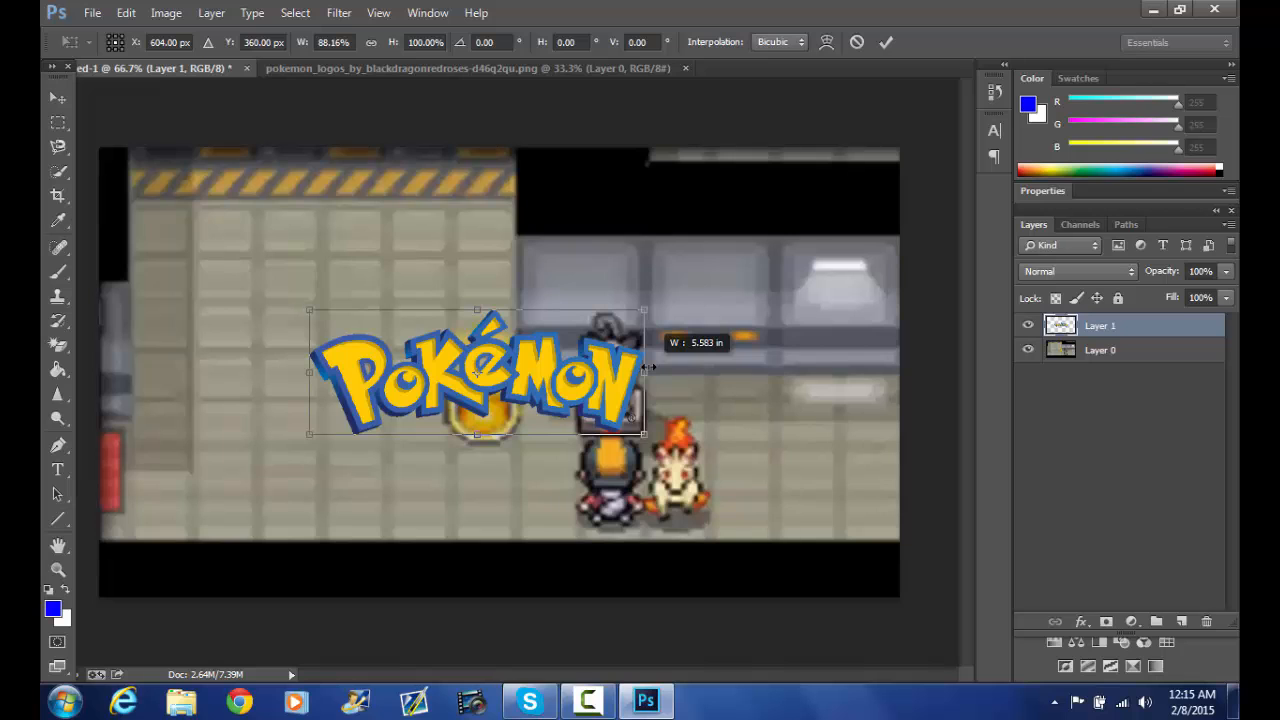
pyautogui.moveTo(644, 433); pyautogui.dragTo(790, 495)
pyautogui.moveTo(652, 423); pyautogui.dragTo(474, 272)
pyautogui.moveTo(470, 272); pyautogui.dragTo(469, 272)
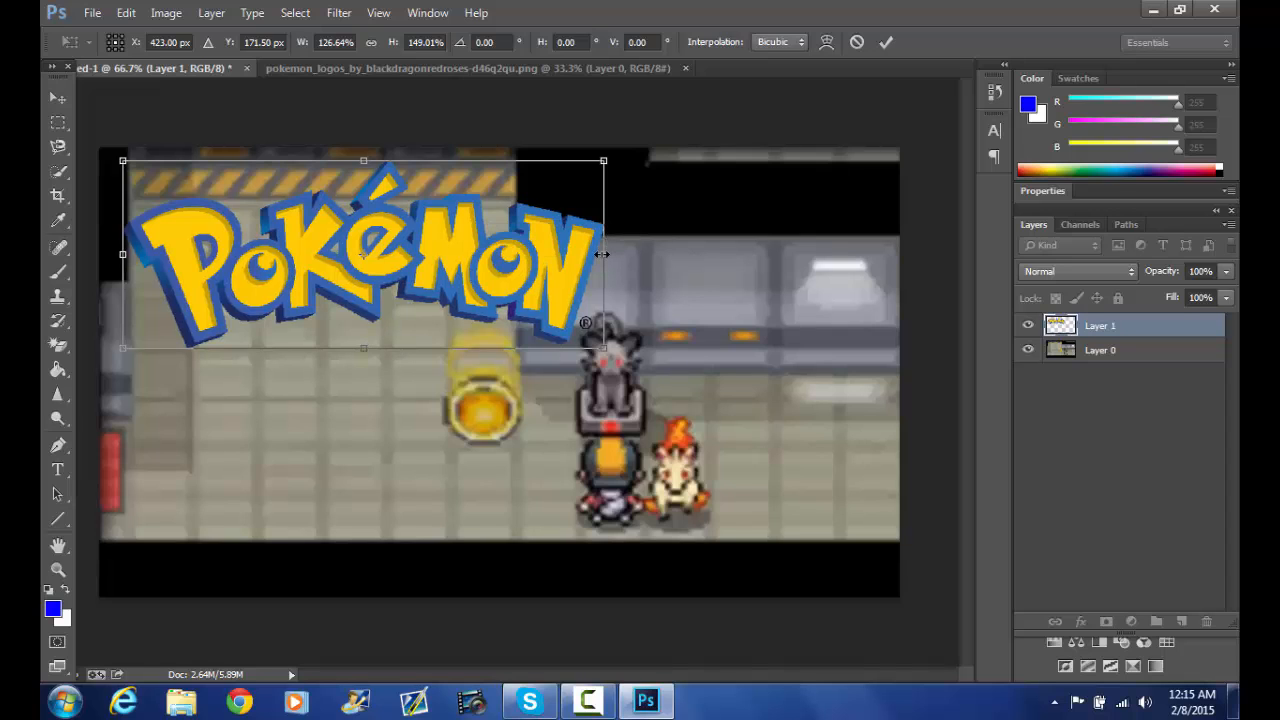
pyautogui.moveTo(603, 254); pyautogui.dragTo(590, 254)
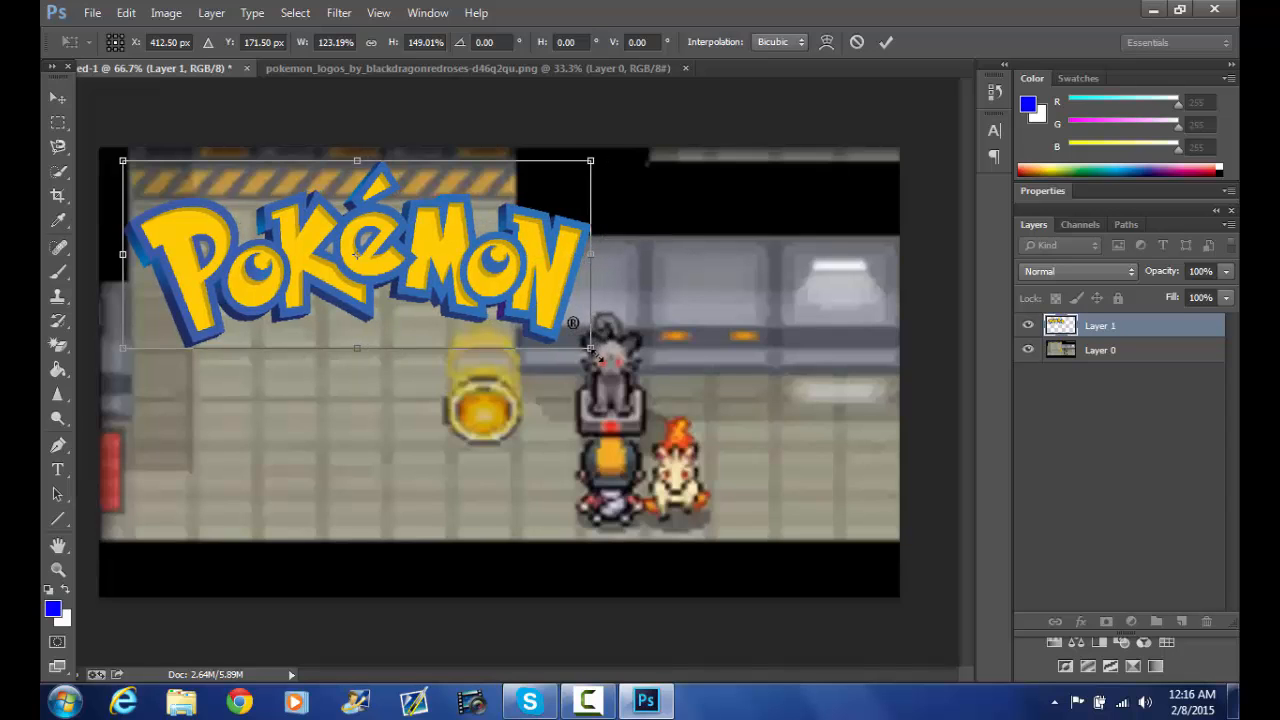
pyautogui.moveTo(591, 348); pyautogui.dragTo(591, 340)
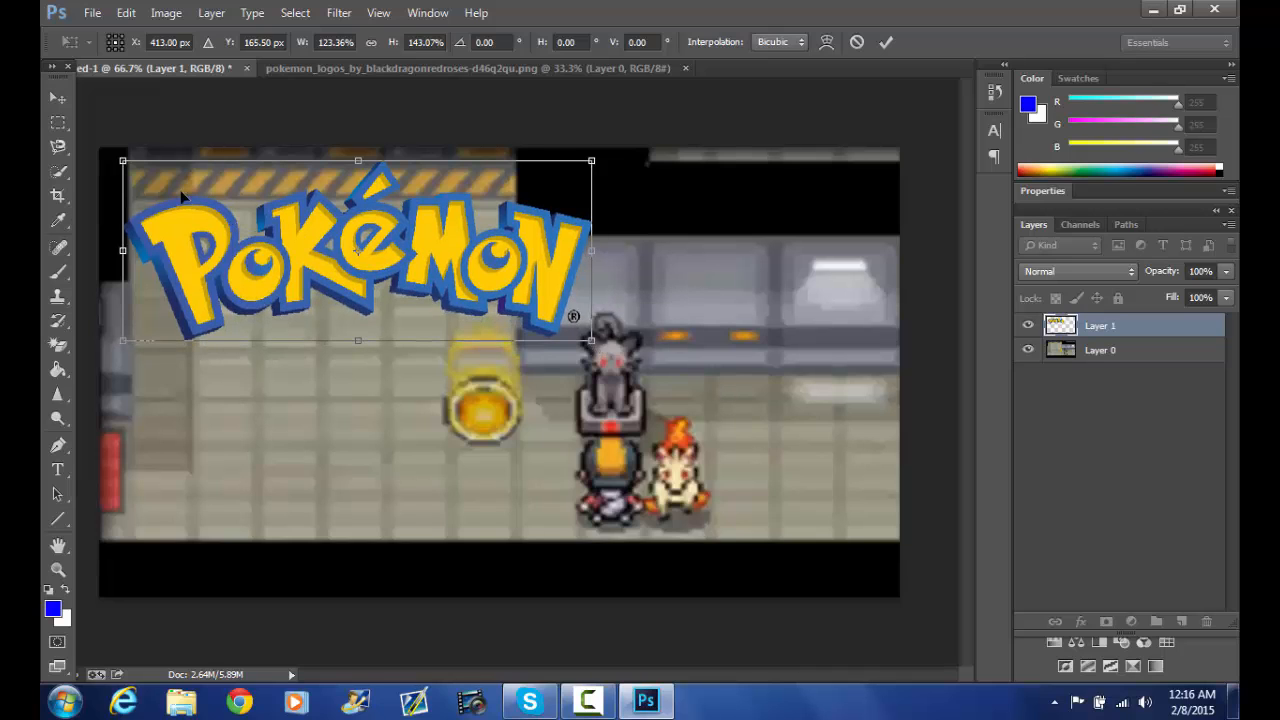
pyautogui.click(58, 98)
pyautogui.click(545, 278)
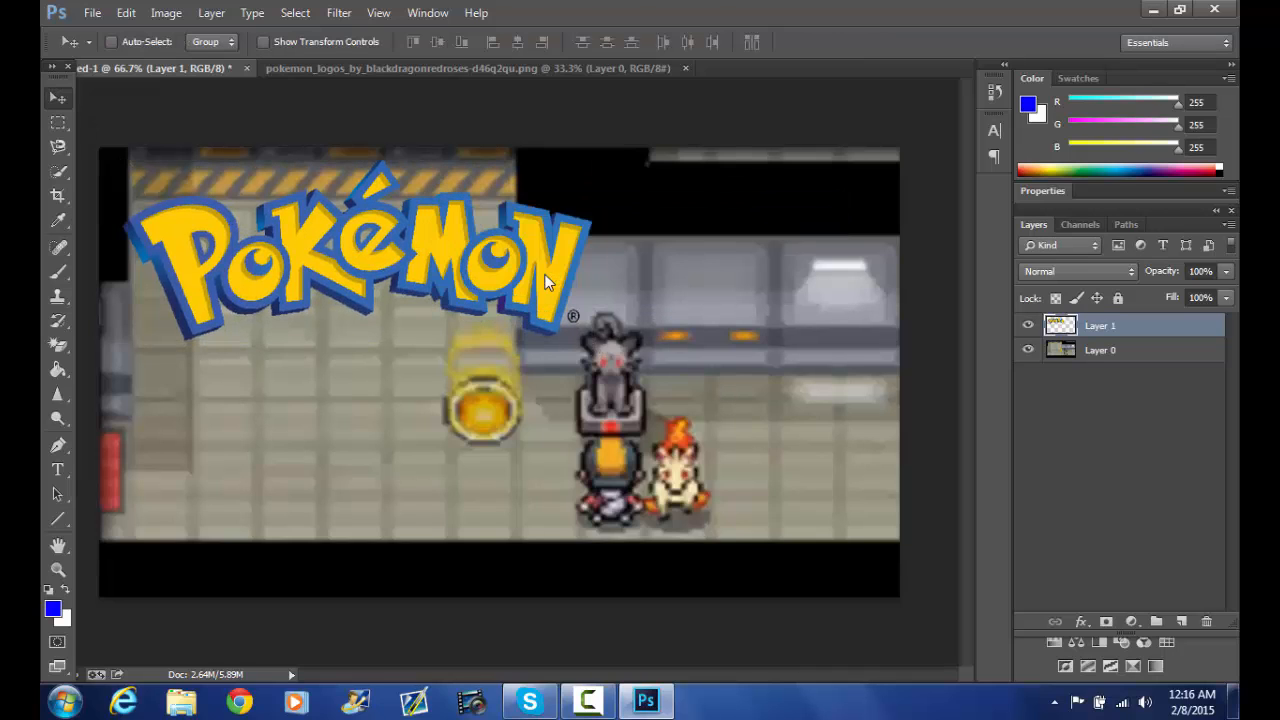
# - Erase the registered trademark symbol beside the Pokémon logo with the Eraser tool
pyautogui.click(62, 346)
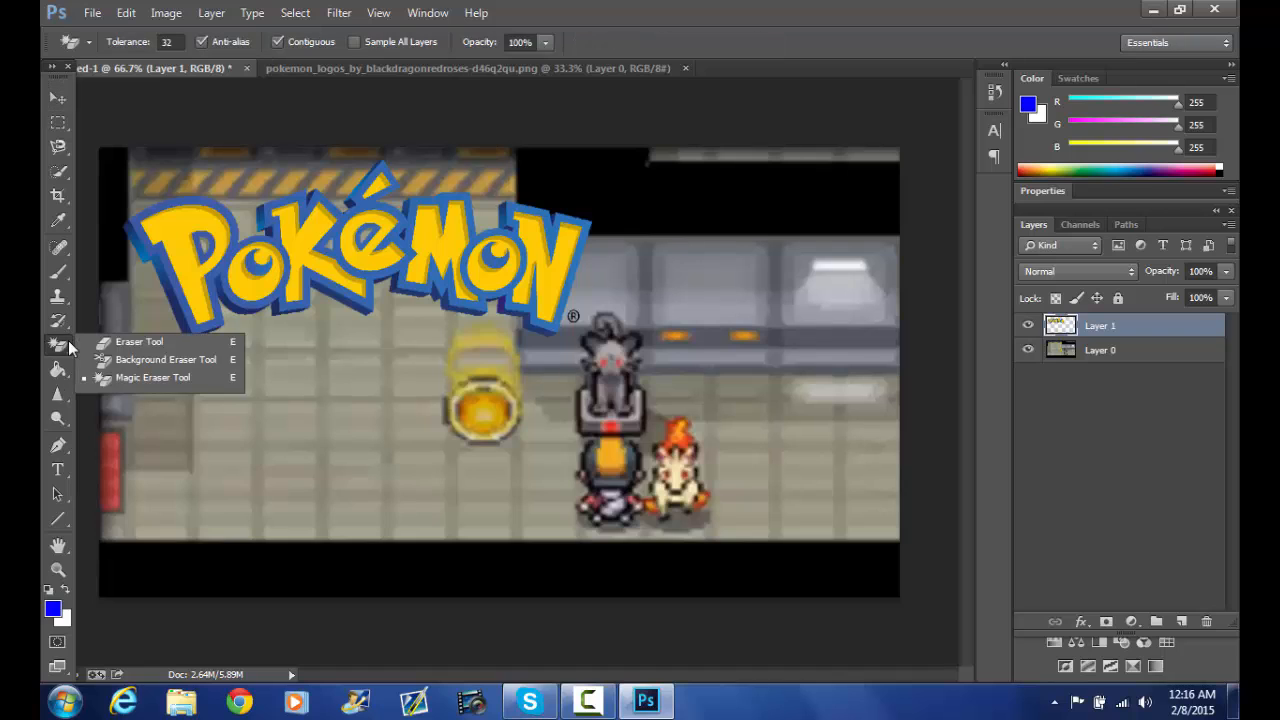
pyautogui.click(128, 342)
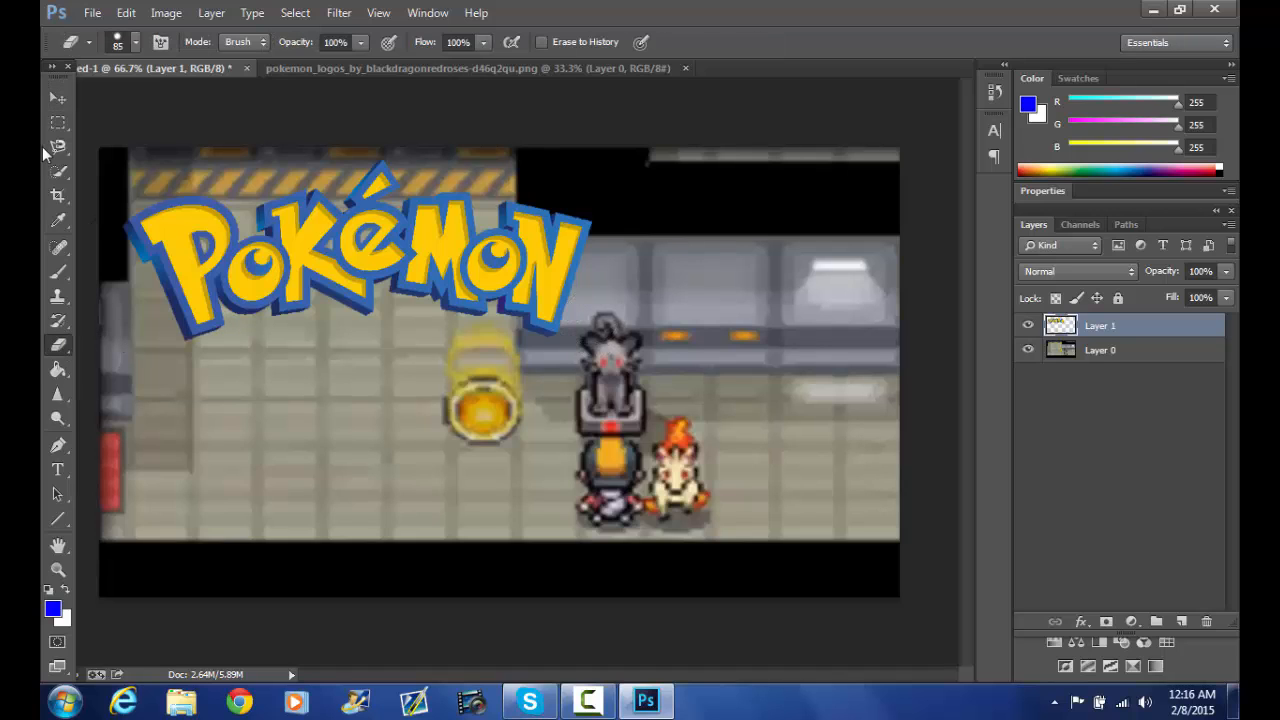
pyautogui.click(57, 97)
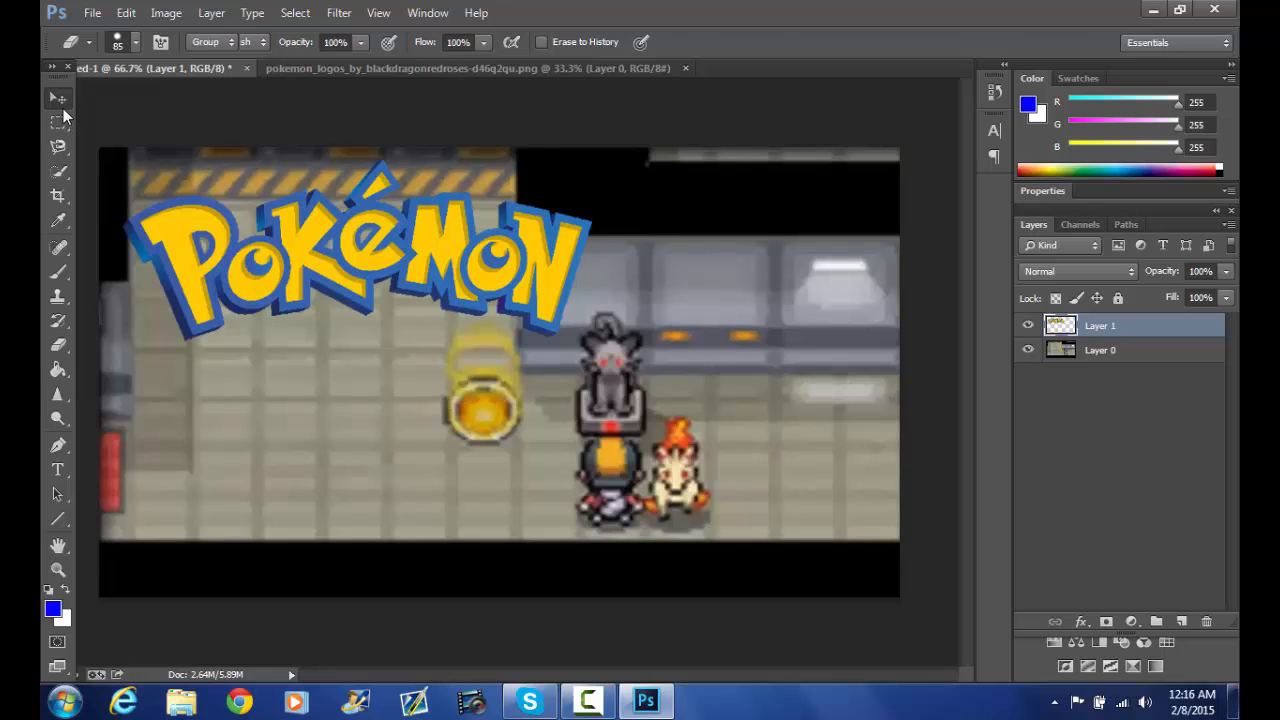
# - Add a 9 px white (ffffff) outside Stroke layer style to the Pokémon logo layer
pyautogui.doubleClick(1191, 331)
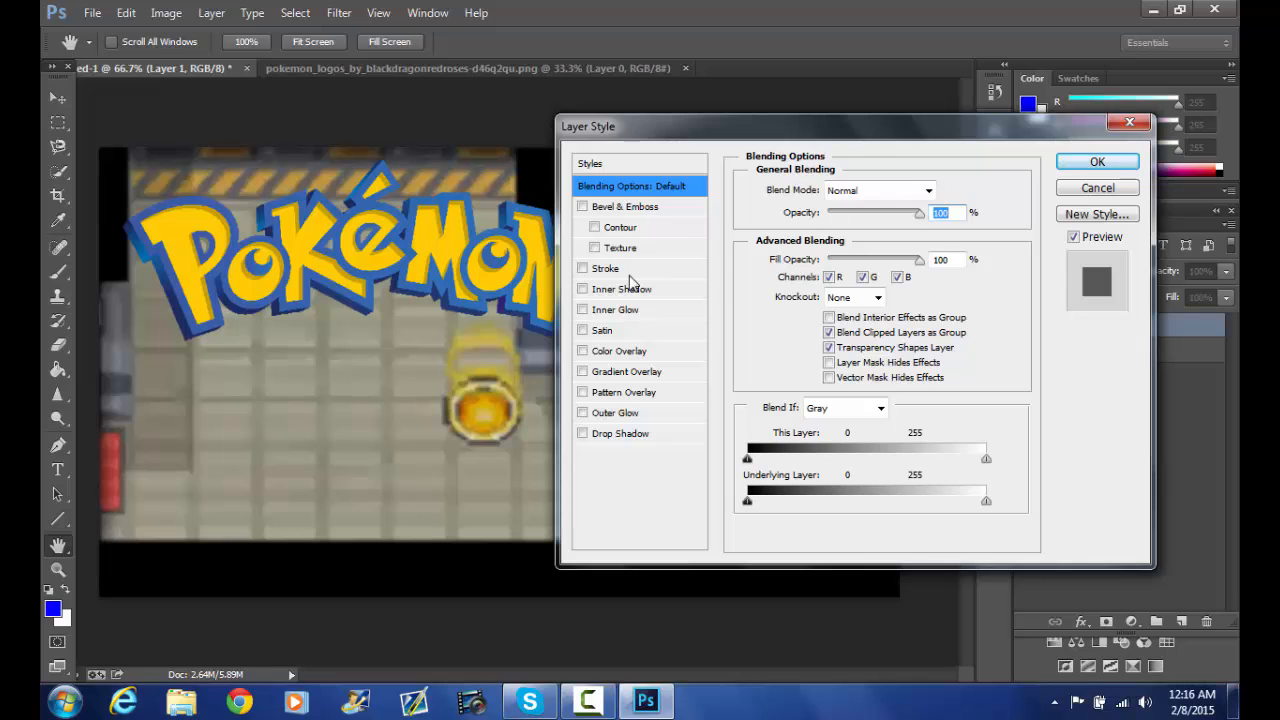
pyautogui.click(615, 272)
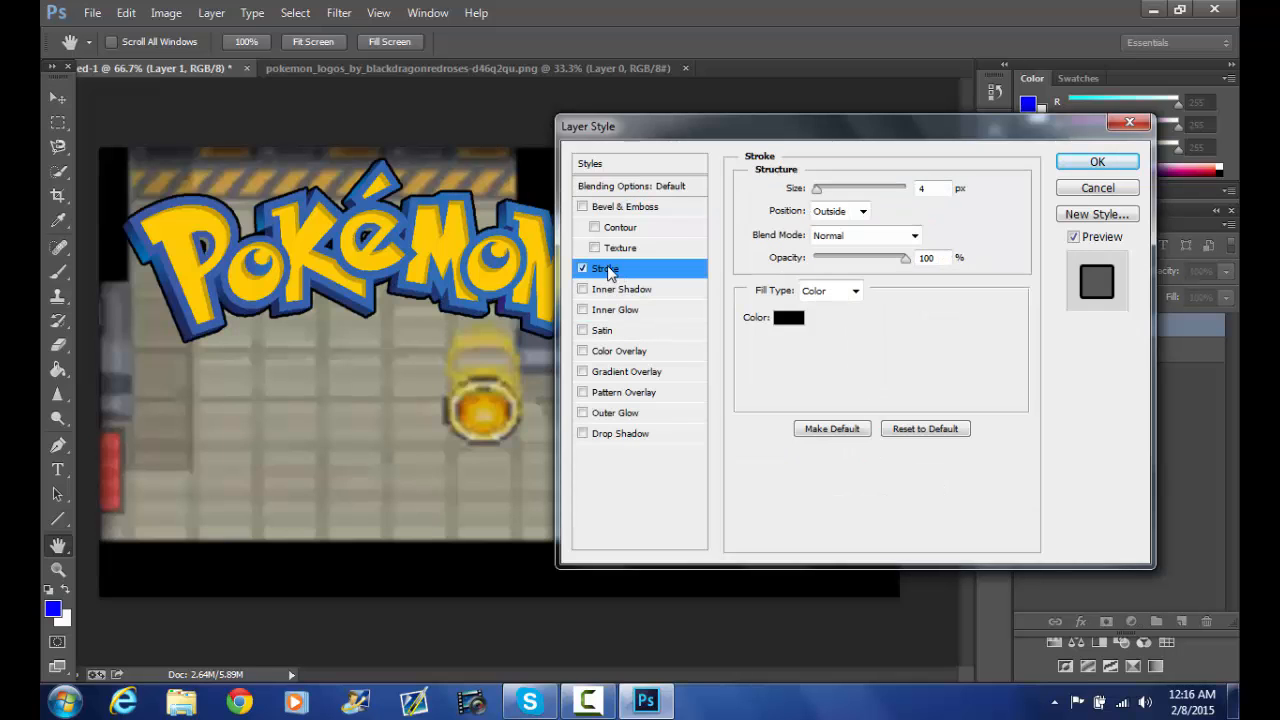
pyautogui.moveTo(816, 190); pyautogui.dragTo(822, 190)
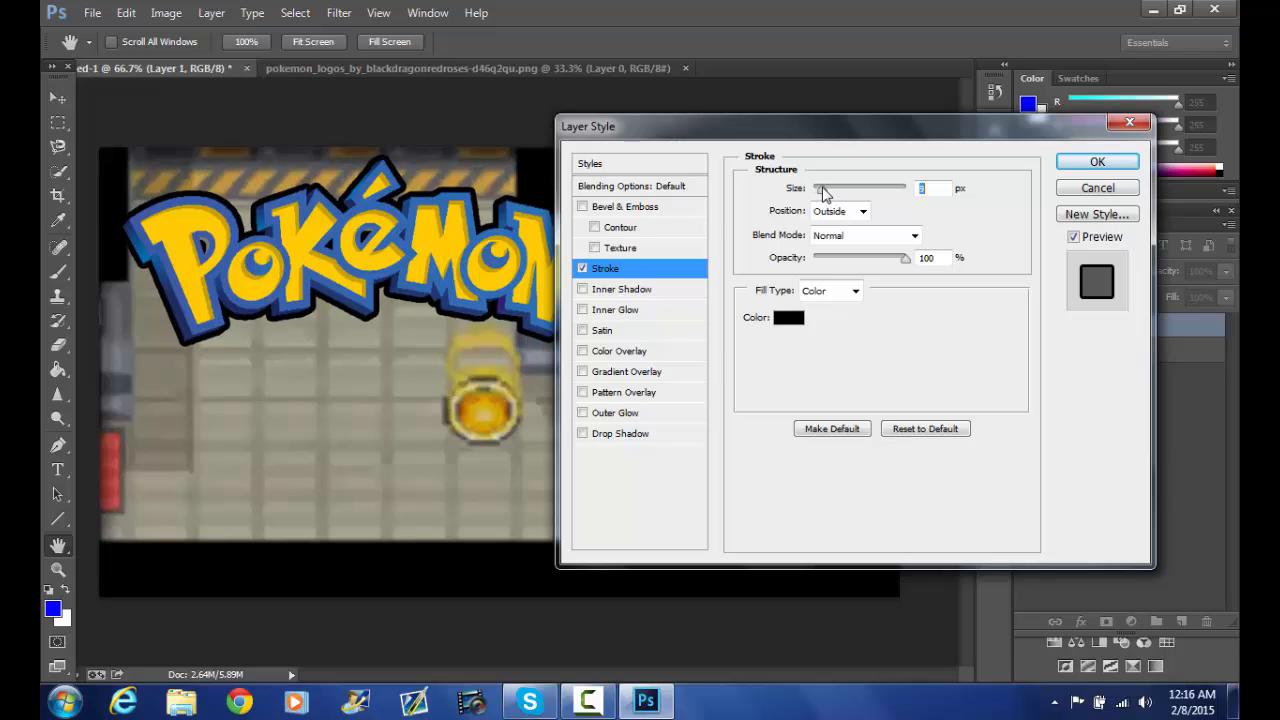
pyautogui.click(790, 318)
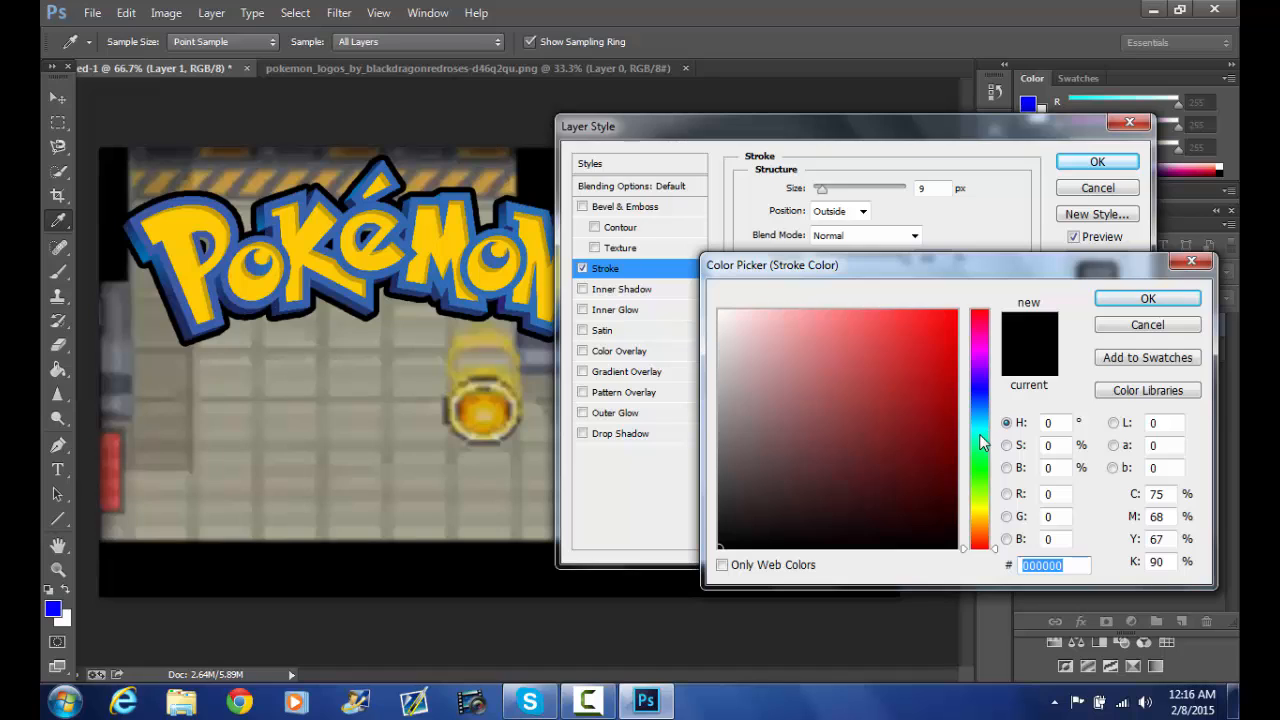
pyautogui.moveTo(981, 443); pyautogui.dragTo(981, 424)
pyautogui.moveTo(923, 343); pyautogui.dragTo(955, 376)
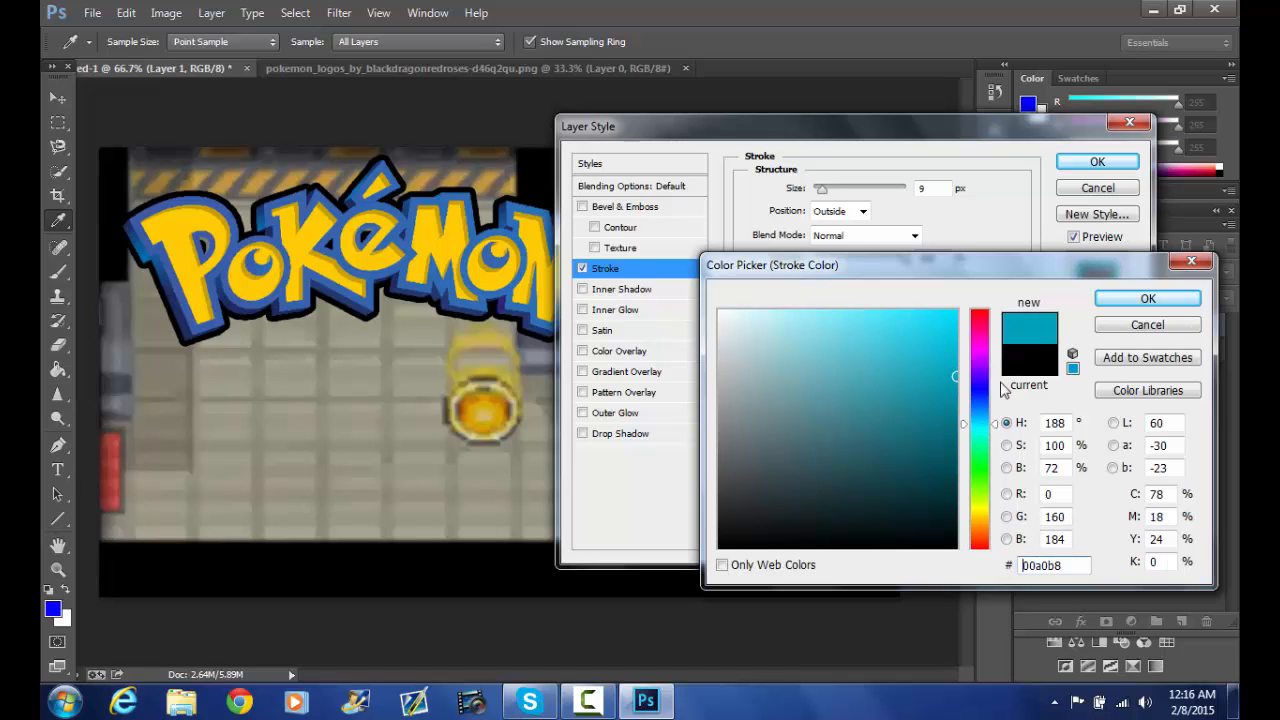
pyautogui.moveTo(857, 364); pyautogui.dragTo(719, 311)
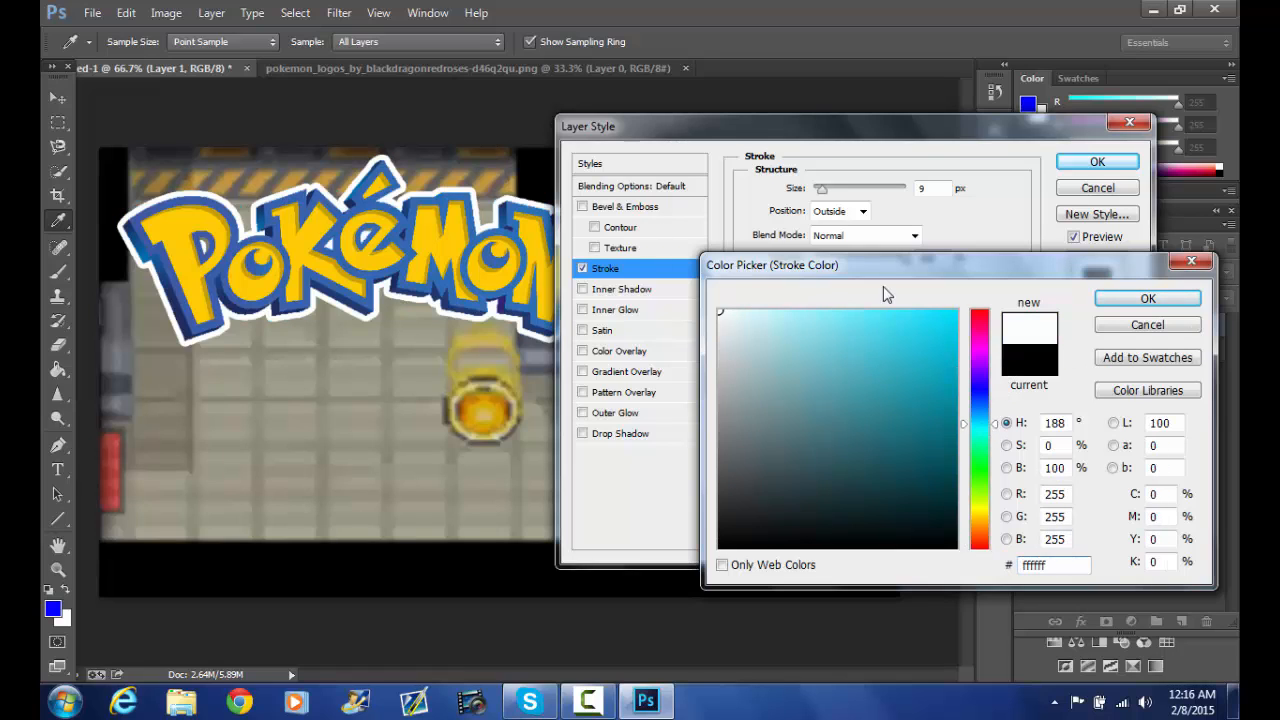
pyautogui.click(1168, 306)
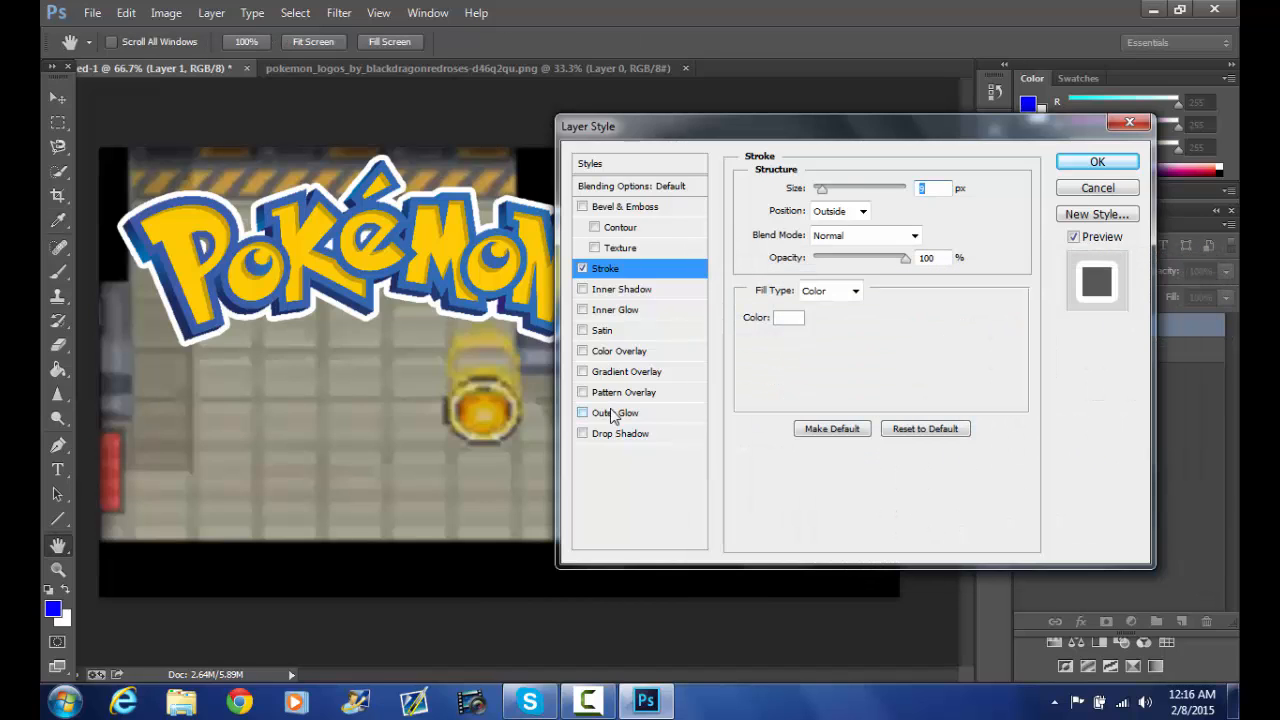
# - Add a Drop Shadow to the Pokémon logo with distance 31 px, spread 18% and size 21 px, and apply the layer style
pyautogui.click(598, 436)
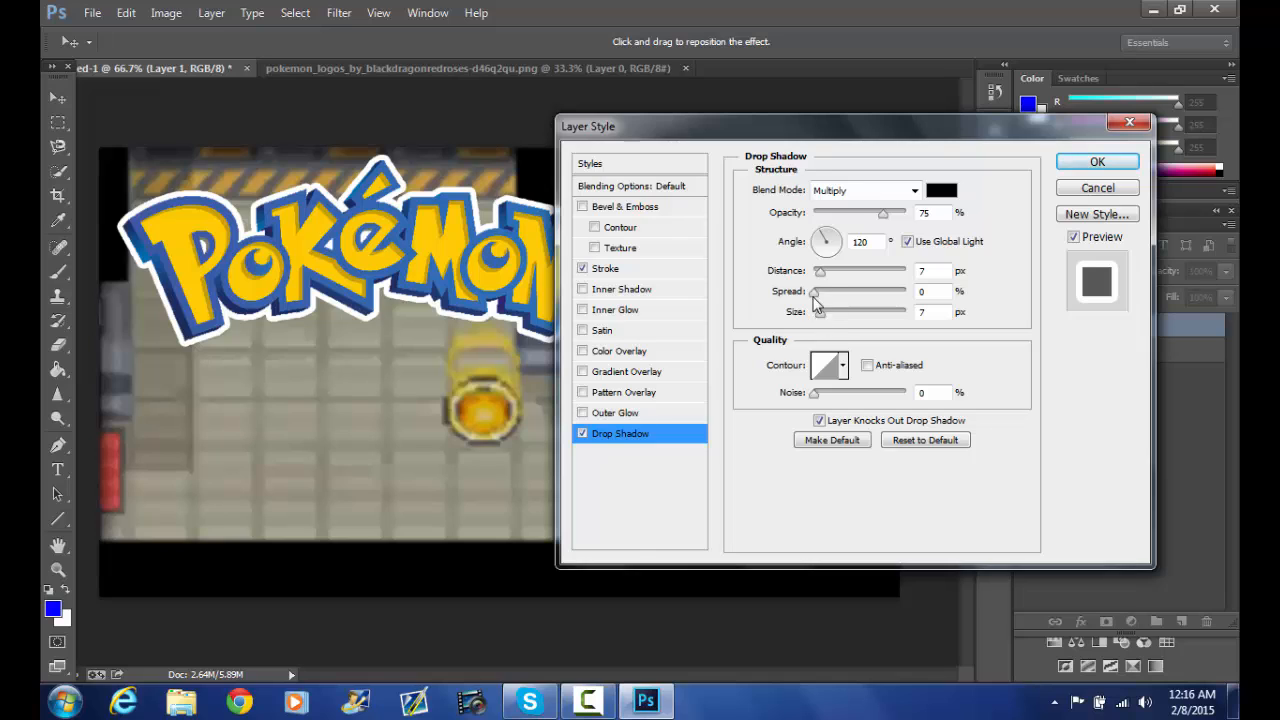
pyautogui.moveTo(820, 277); pyautogui.dragTo(837, 312)
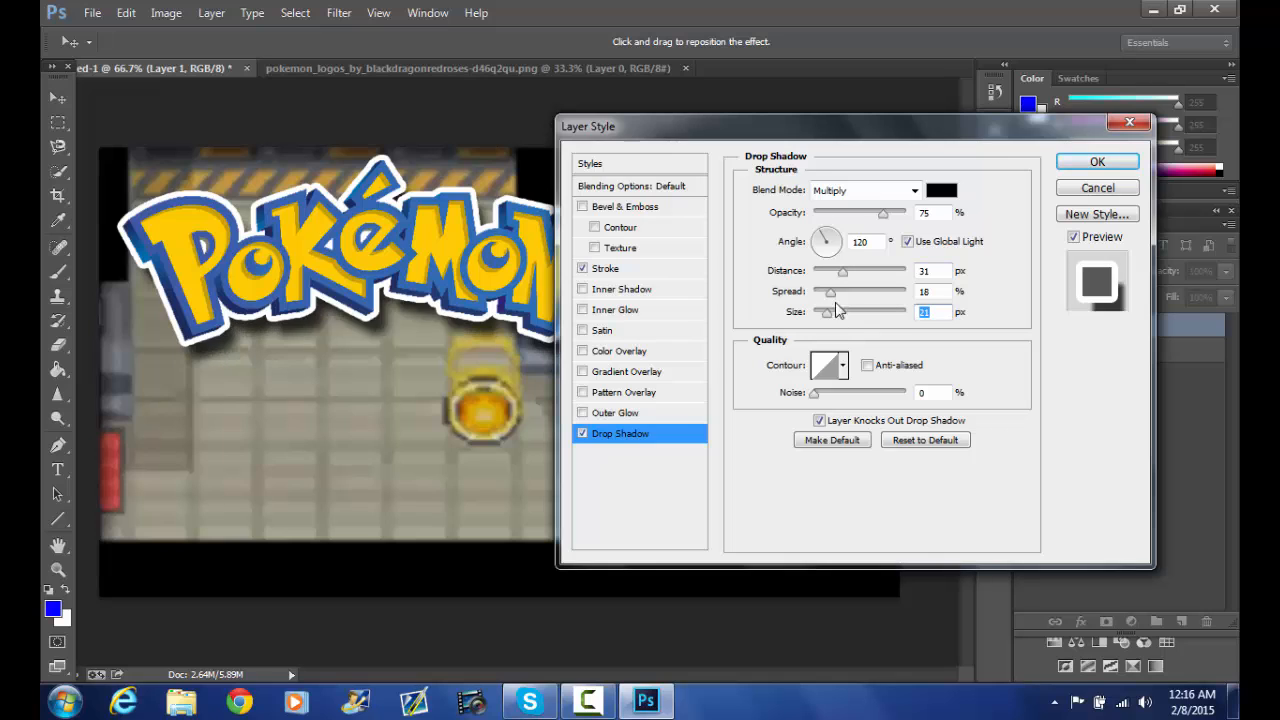
pyautogui.click(1092, 162)
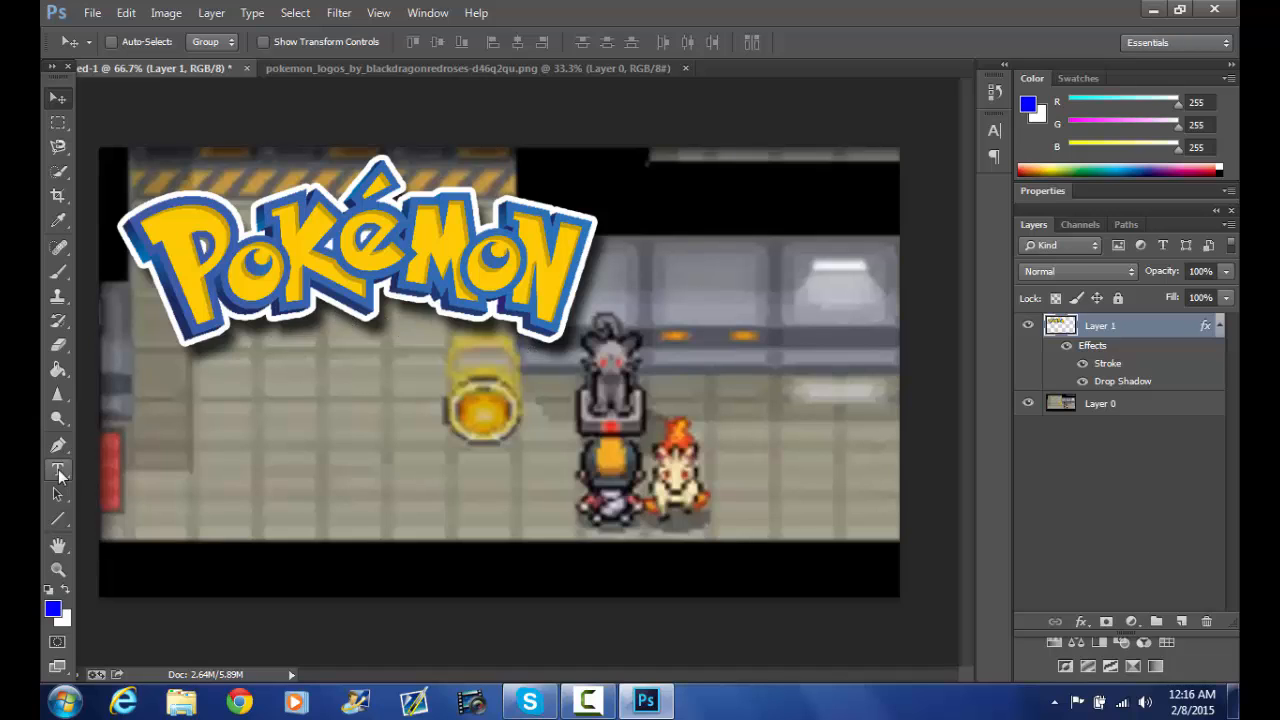
# - Add the text "Soul Silver" in Kaushan Script at 120 pt and place it overlapping the lower edge of the Pokémon logo
pyautogui.click(57, 470)
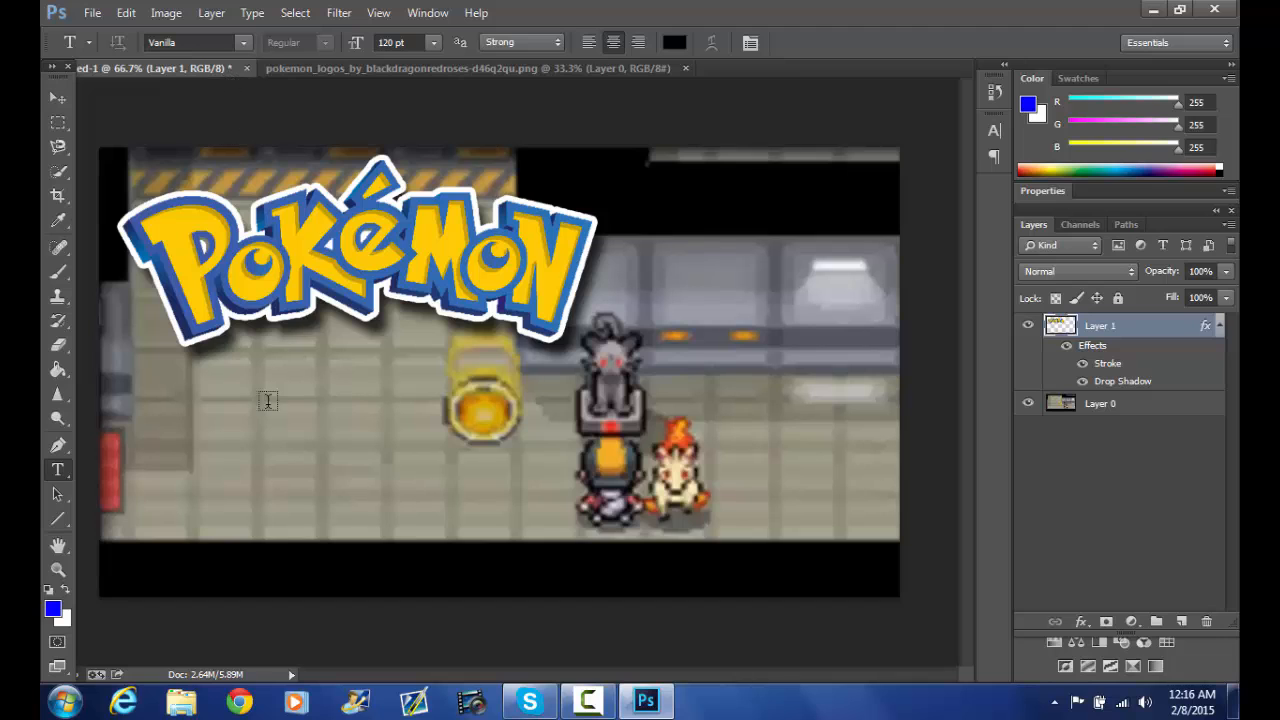
pyautogui.click(243, 43)
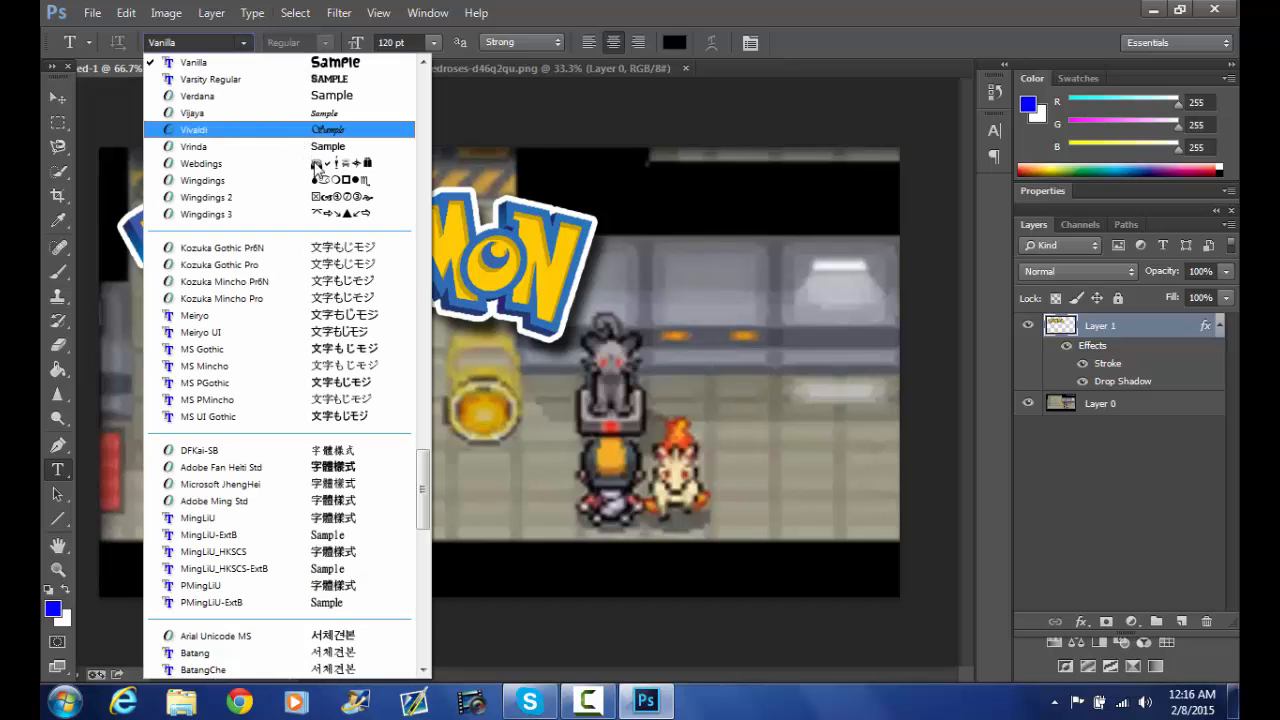
pyautogui.moveTo(424, 480); pyautogui.dragTo(423, 272)
pyautogui.click(371, 248)
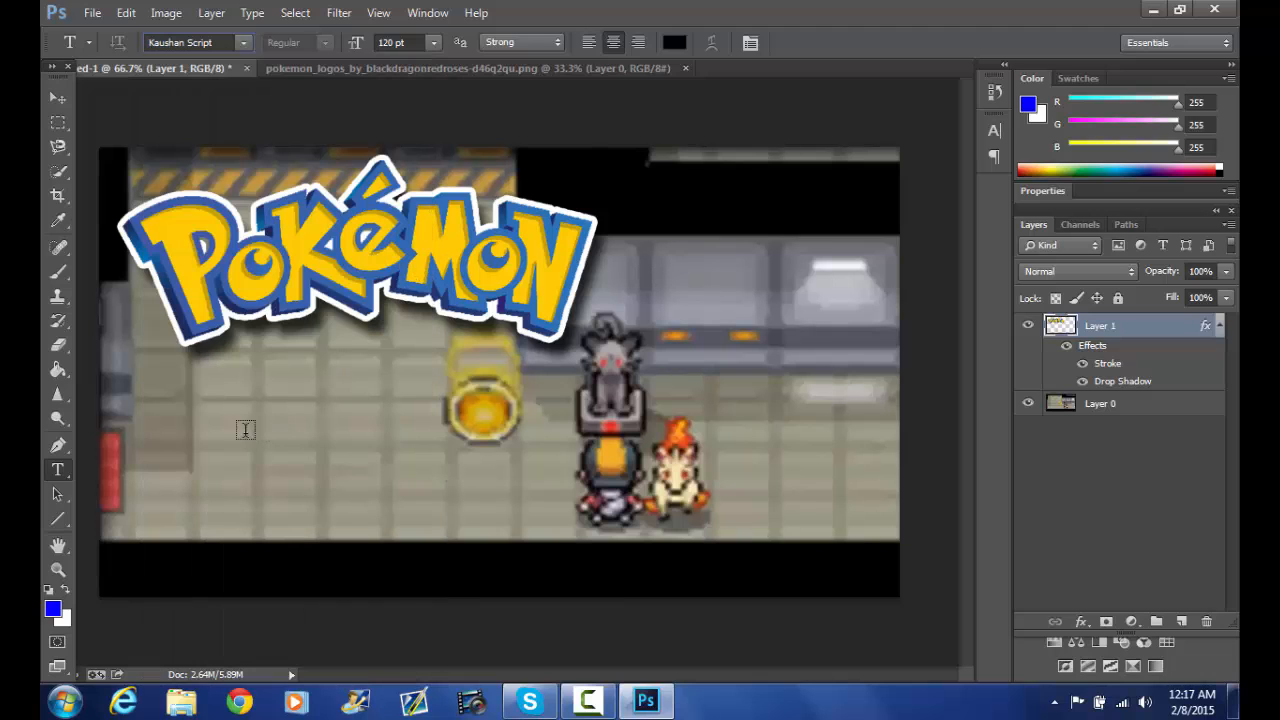
pyautogui.click(228, 382)
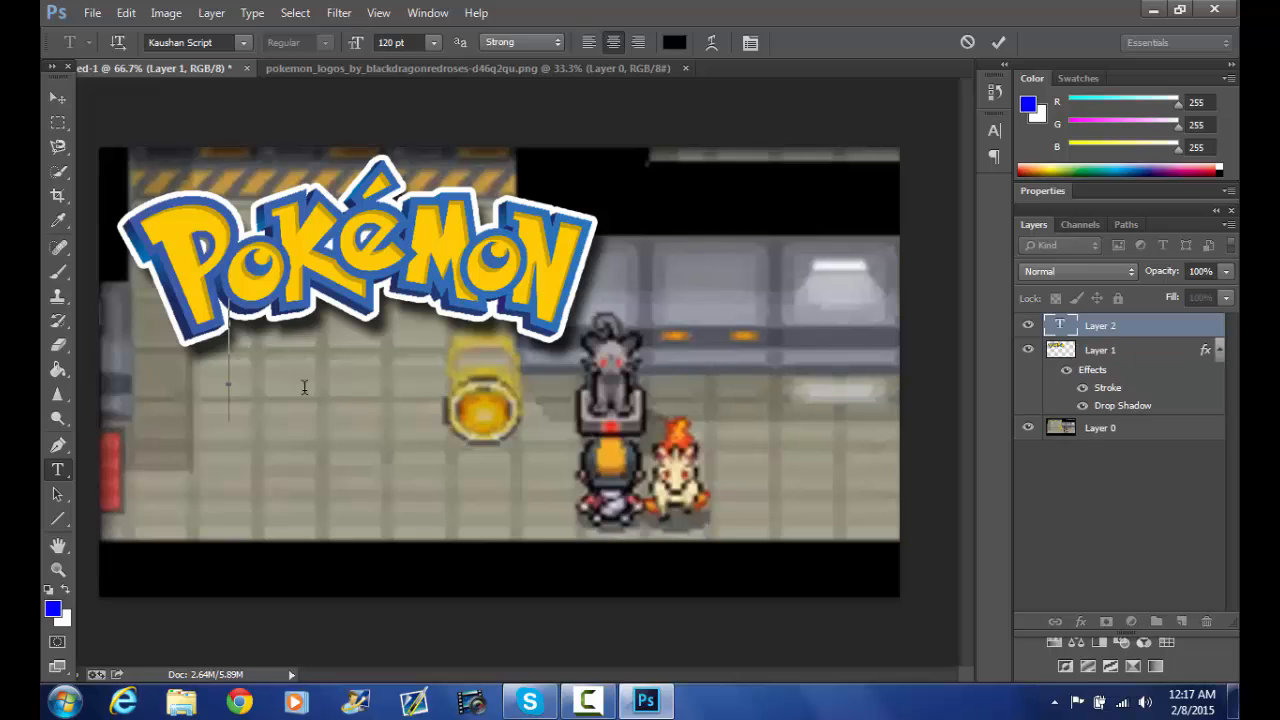
pyautogui.write('S')
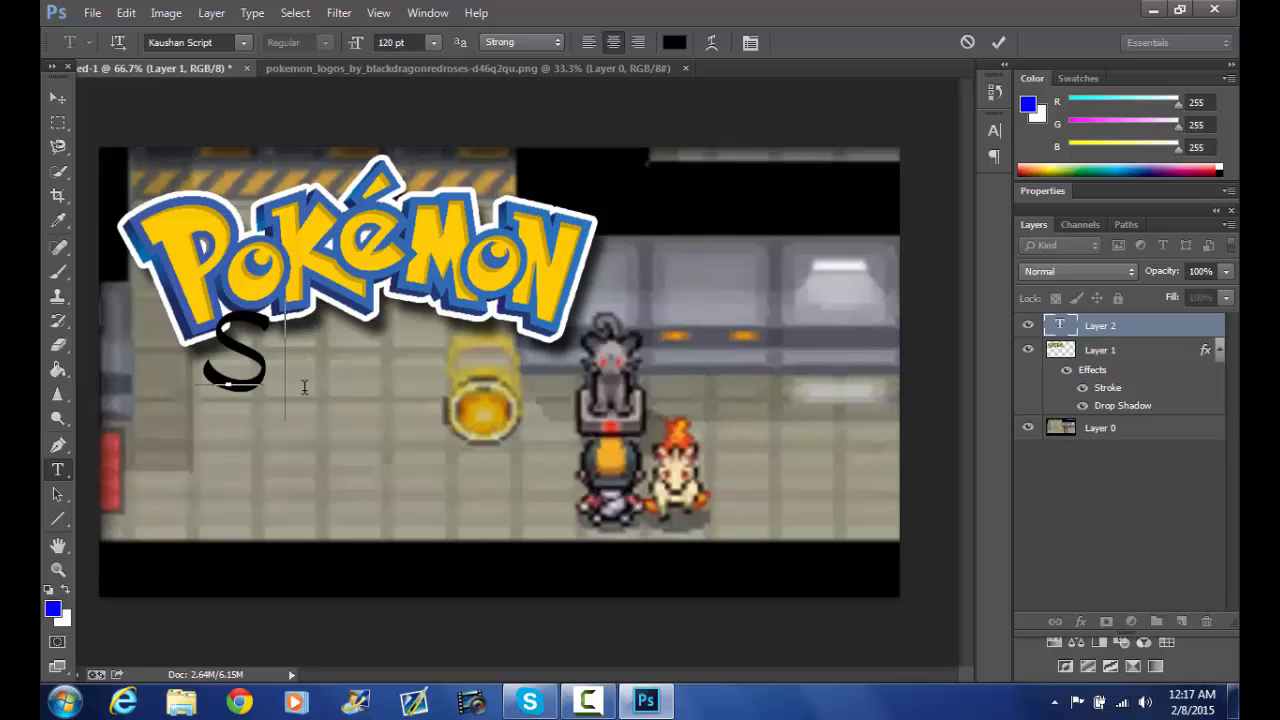
pyautogui.write('oul Silver')
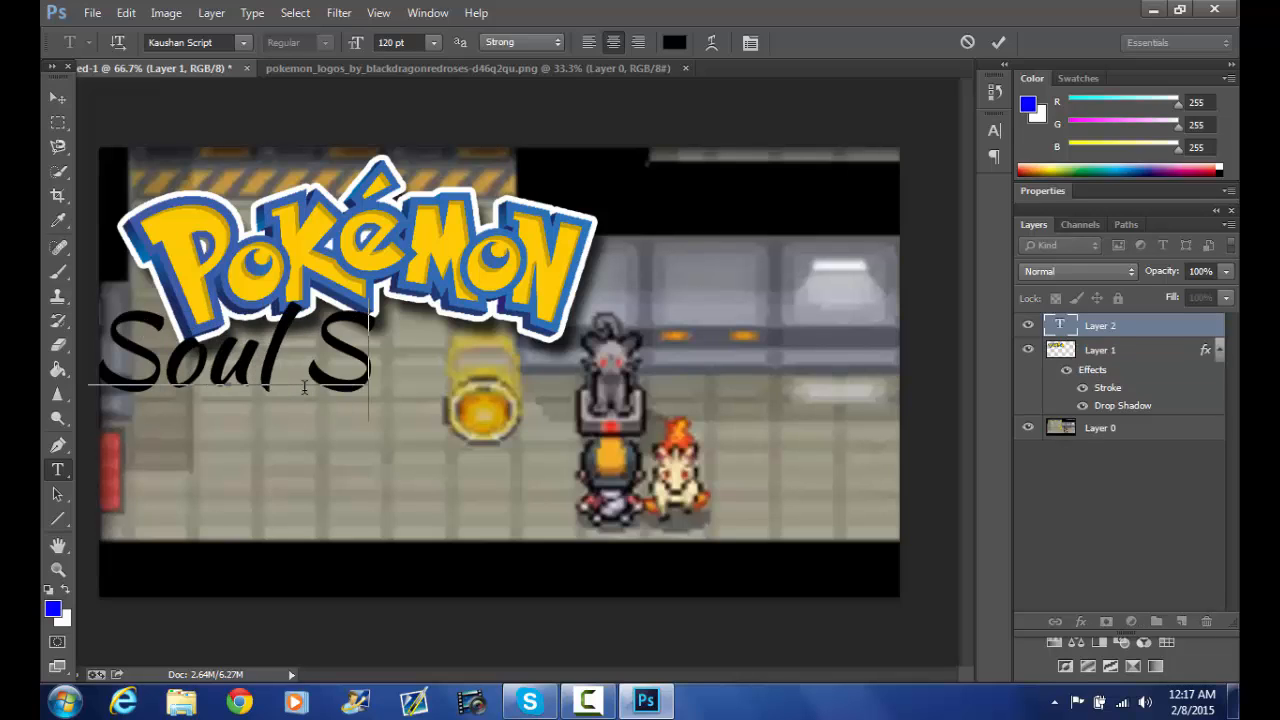
pyautogui.click(57, 98)
pyautogui.moveTo(470, 380); pyautogui.dragTo(495, 353)
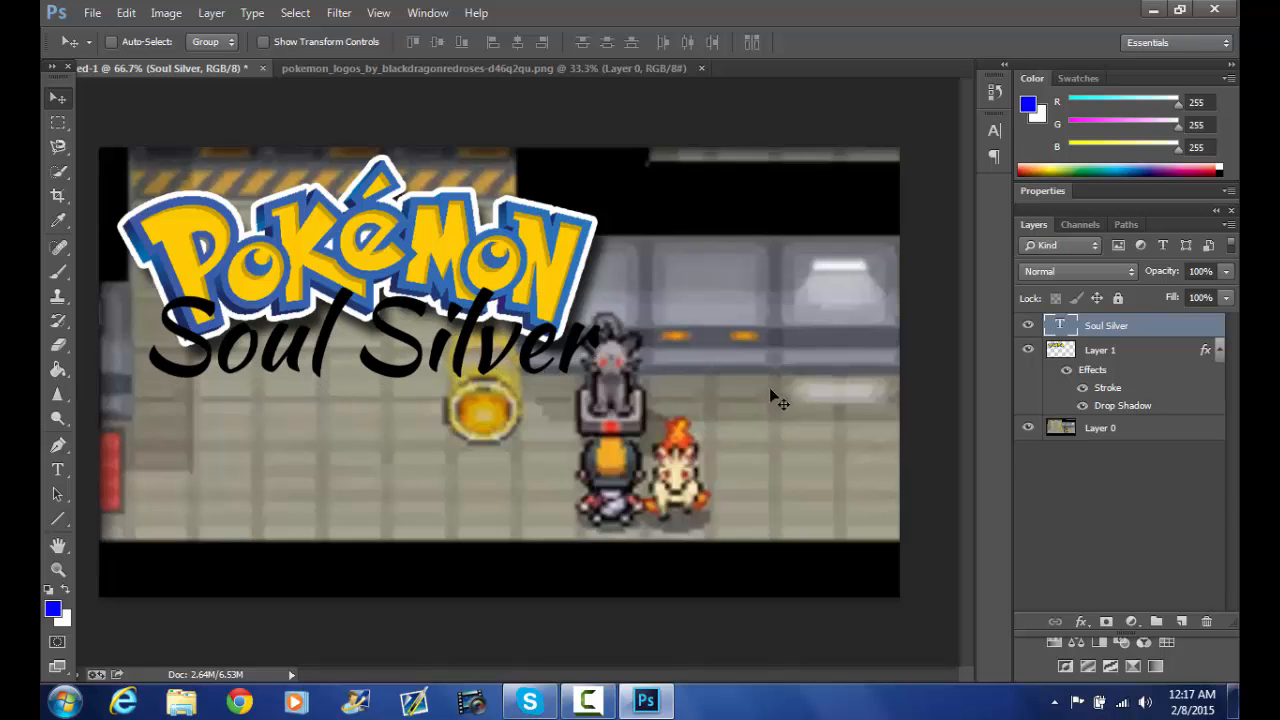
# - Give the Soul Silver text layer a Stroke and a bright blue Color Overlay of 0062ff
pyautogui.doubleClick(1165, 330)
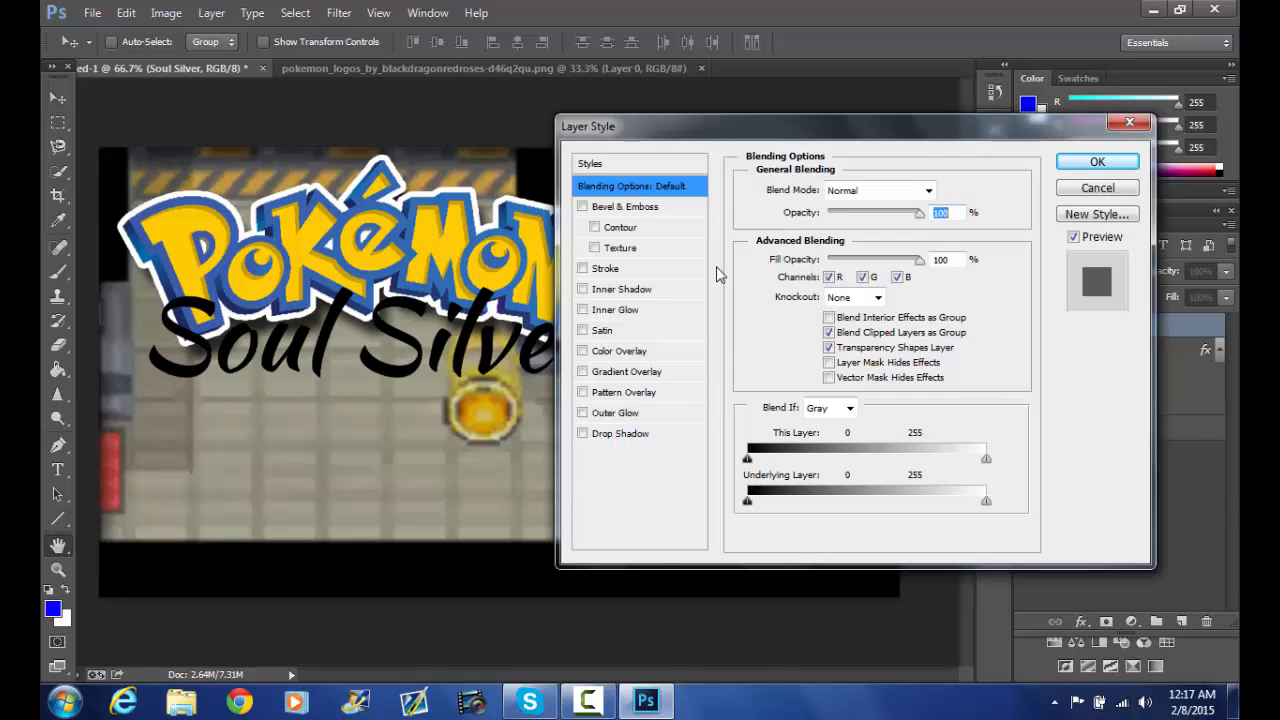
pyautogui.click(620, 269)
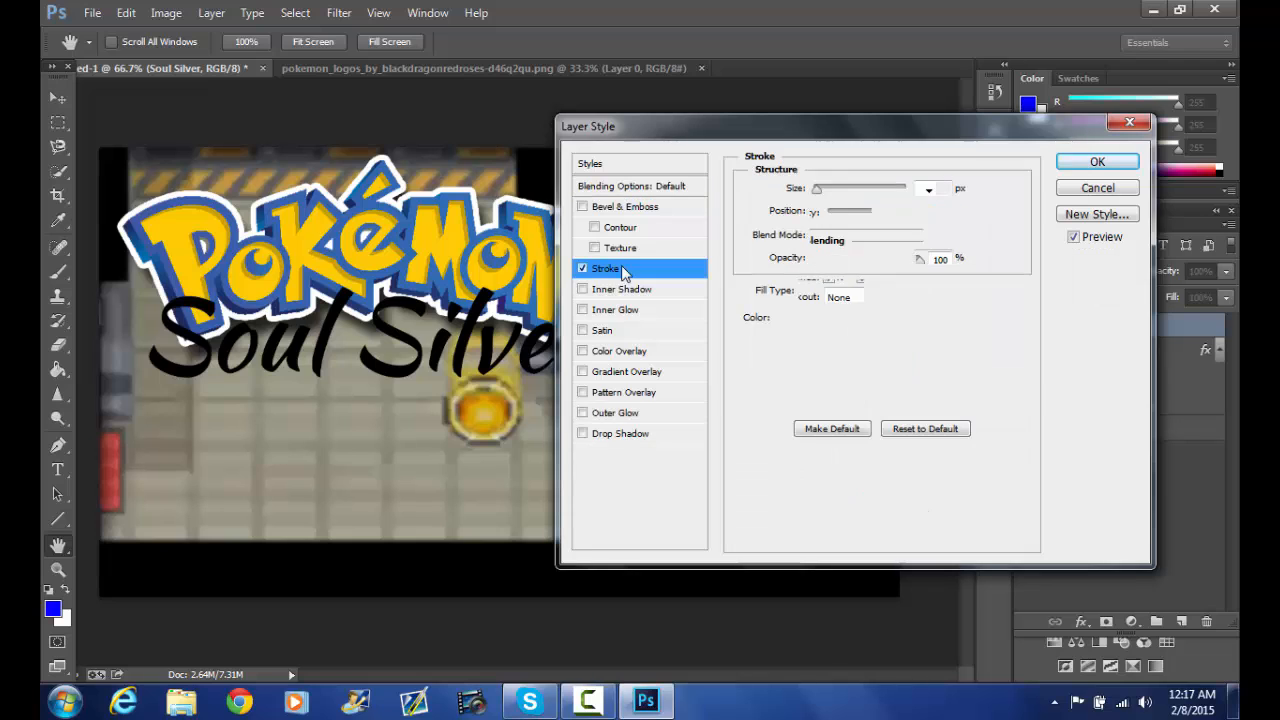
pyautogui.click(612, 352)
pyautogui.click(936, 194)
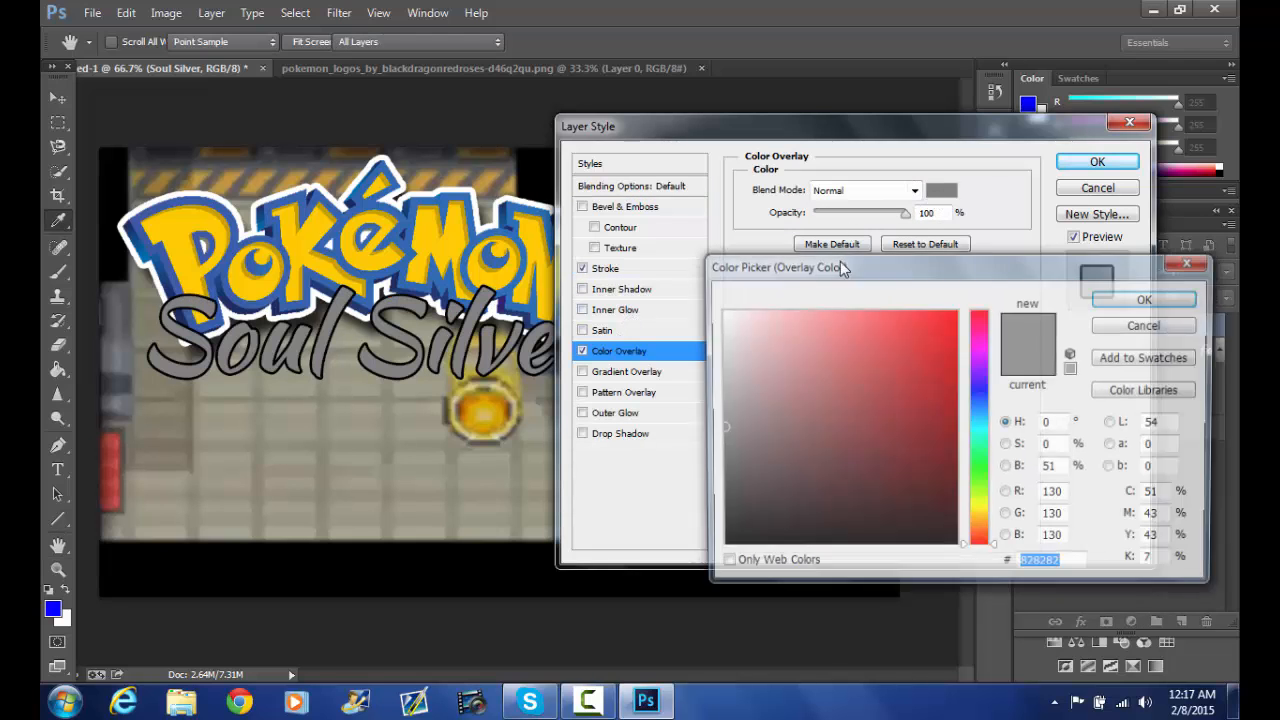
pyautogui.click(720, 312)
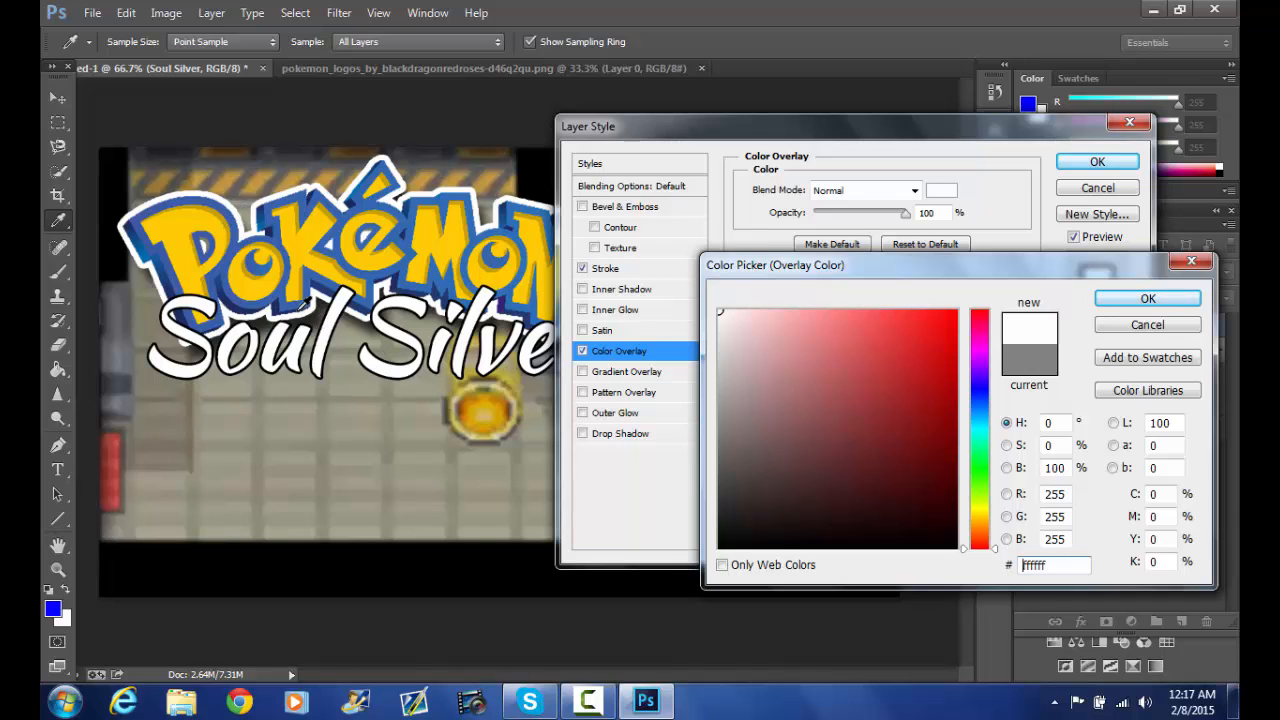
pyautogui.click(301, 299)
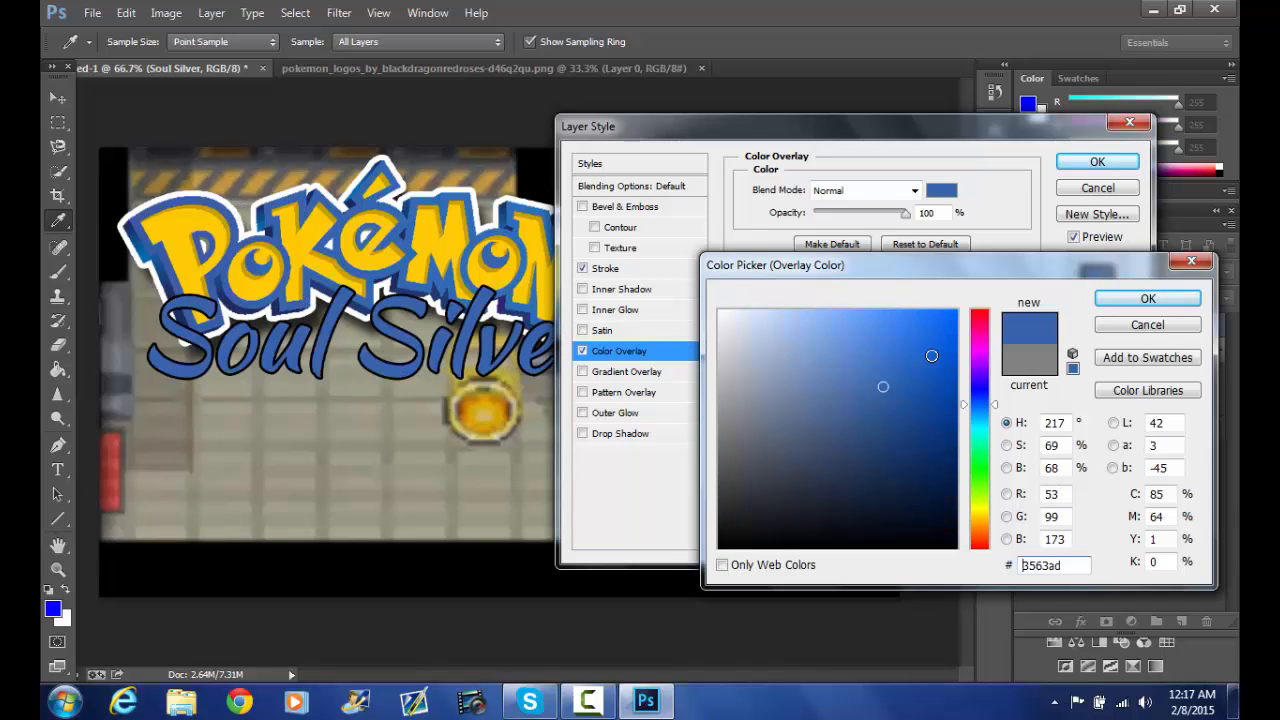
pyautogui.moveTo(931, 355); pyautogui.dragTo(962, 302)
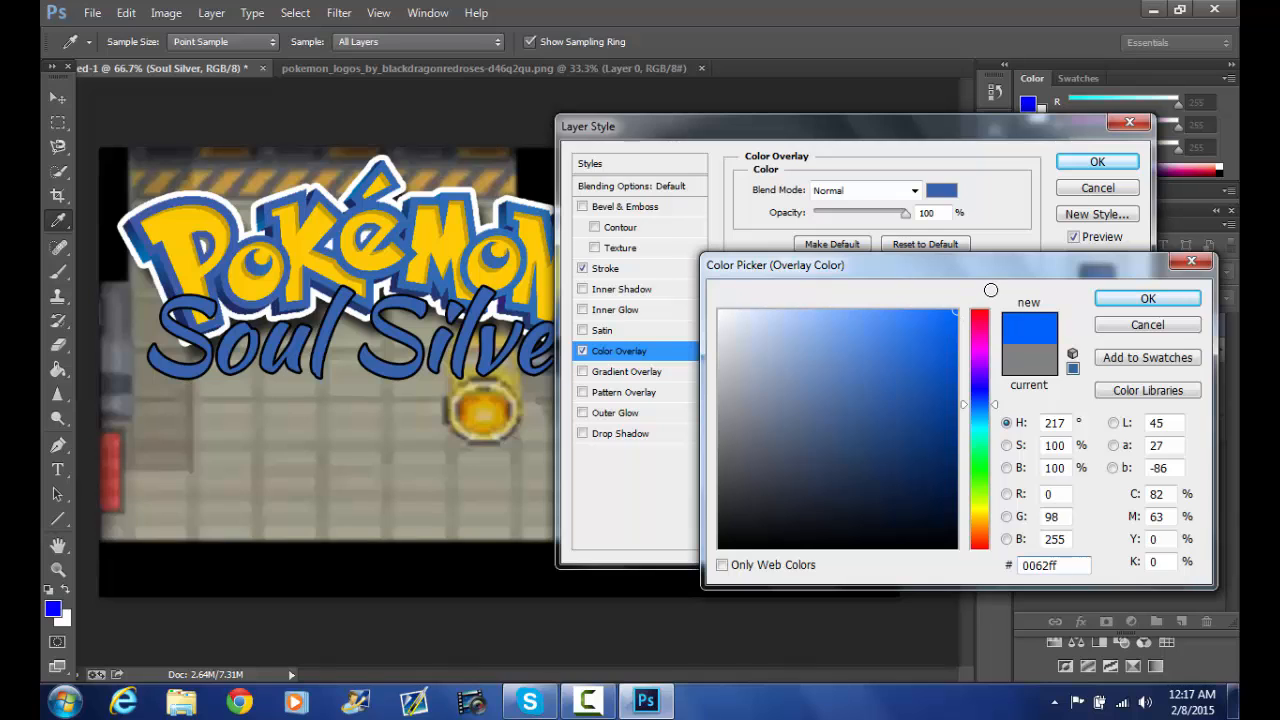
pyautogui.click(1147, 298)
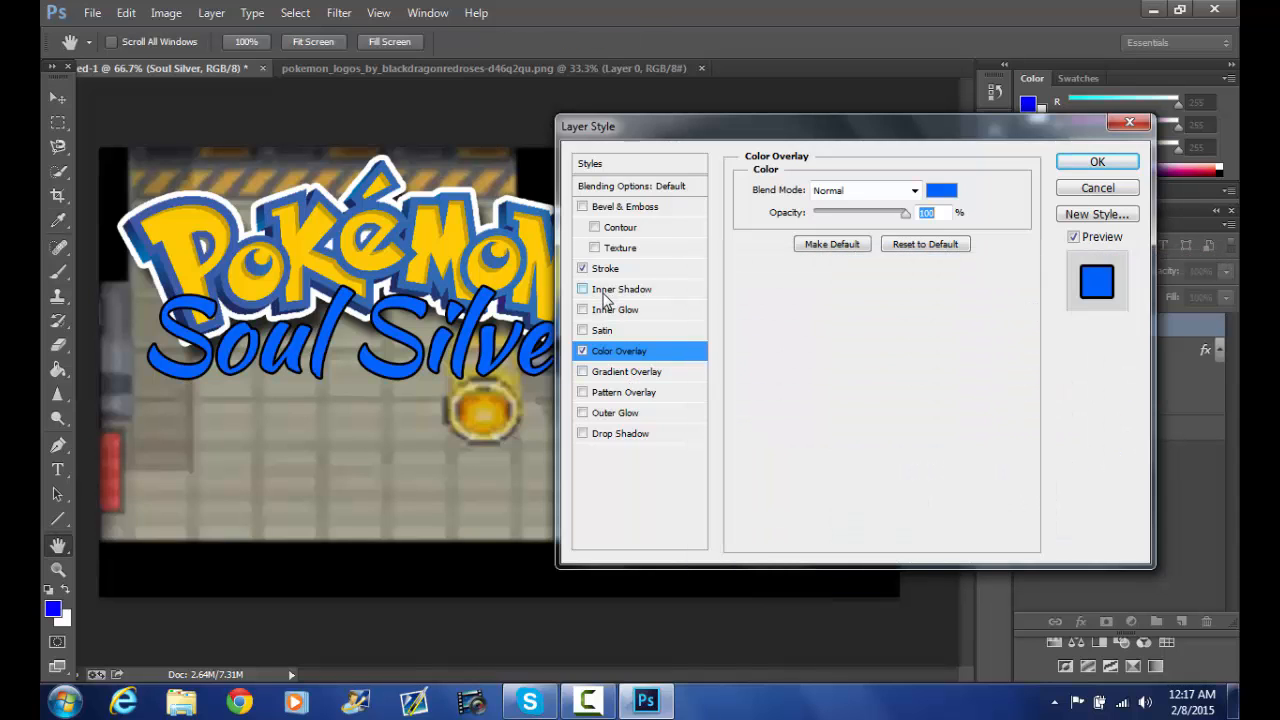
# - Add Inner Glow, Outer Glow and a Drop Shadow with distance 14 px, spread 13% and size 10 px to the Soul Silver text
pyautogui.click(600, 311)
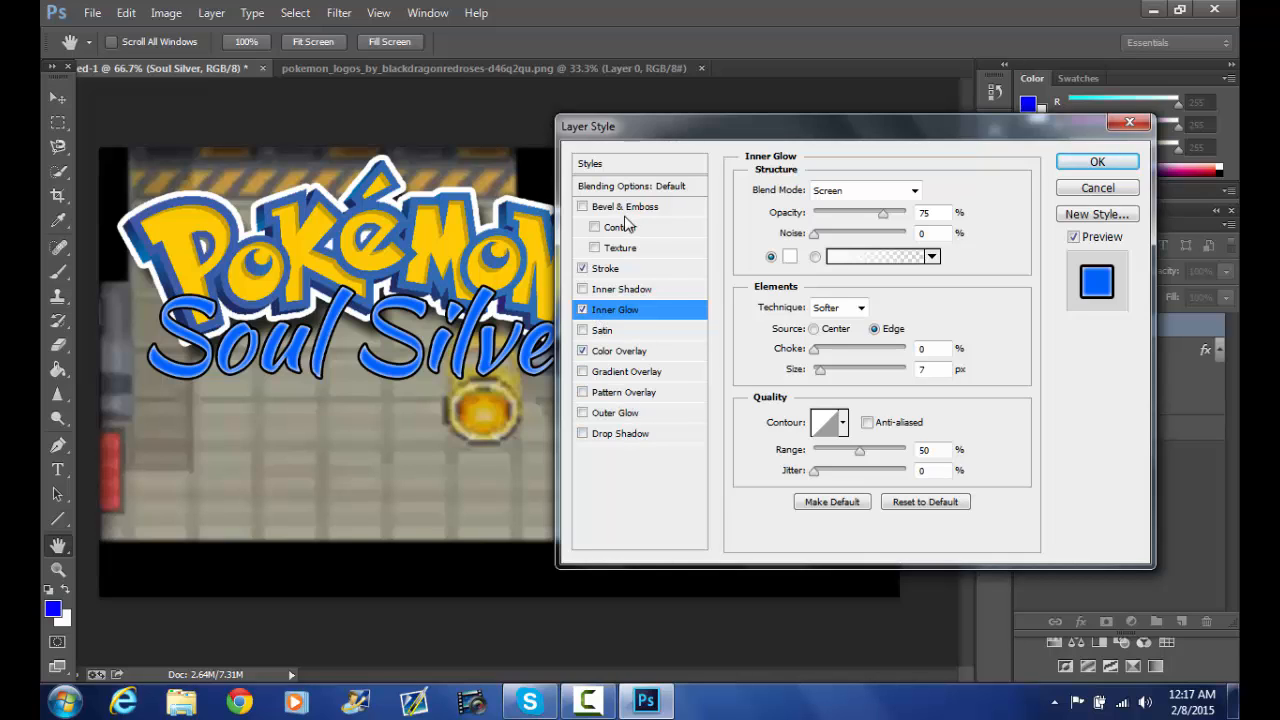
pyautogui.click(619, 414)
pyautogui.click(619, 435)
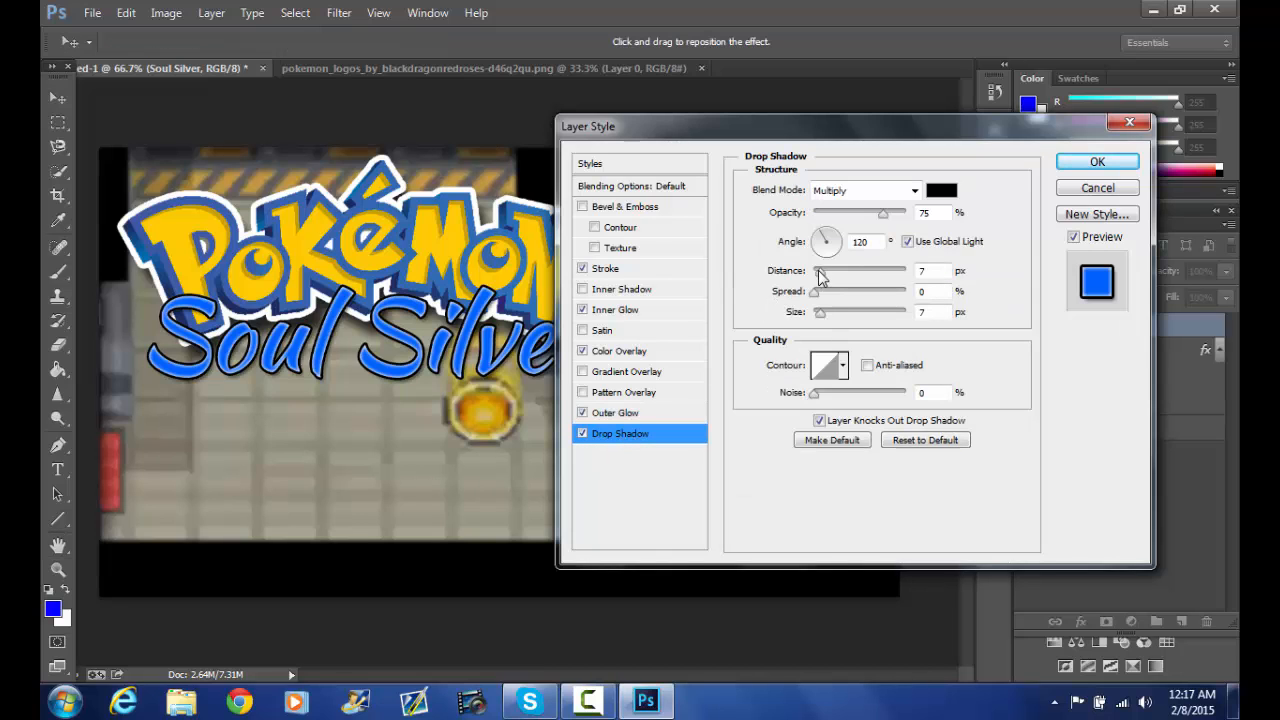
pyautogui.moveTo(818, 272); pyautogui.dragTo(832, 271)
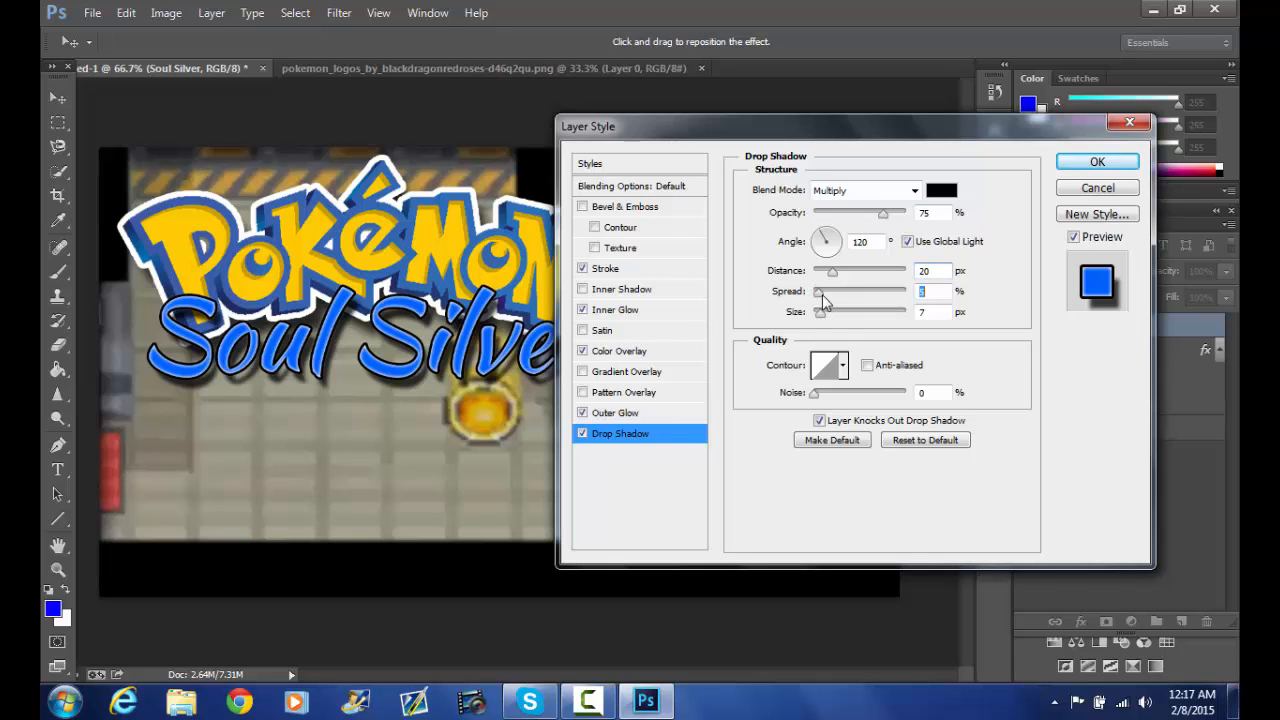
pyautogui.moveTo(823, 300); pyautogui.dragTo(826, 271)
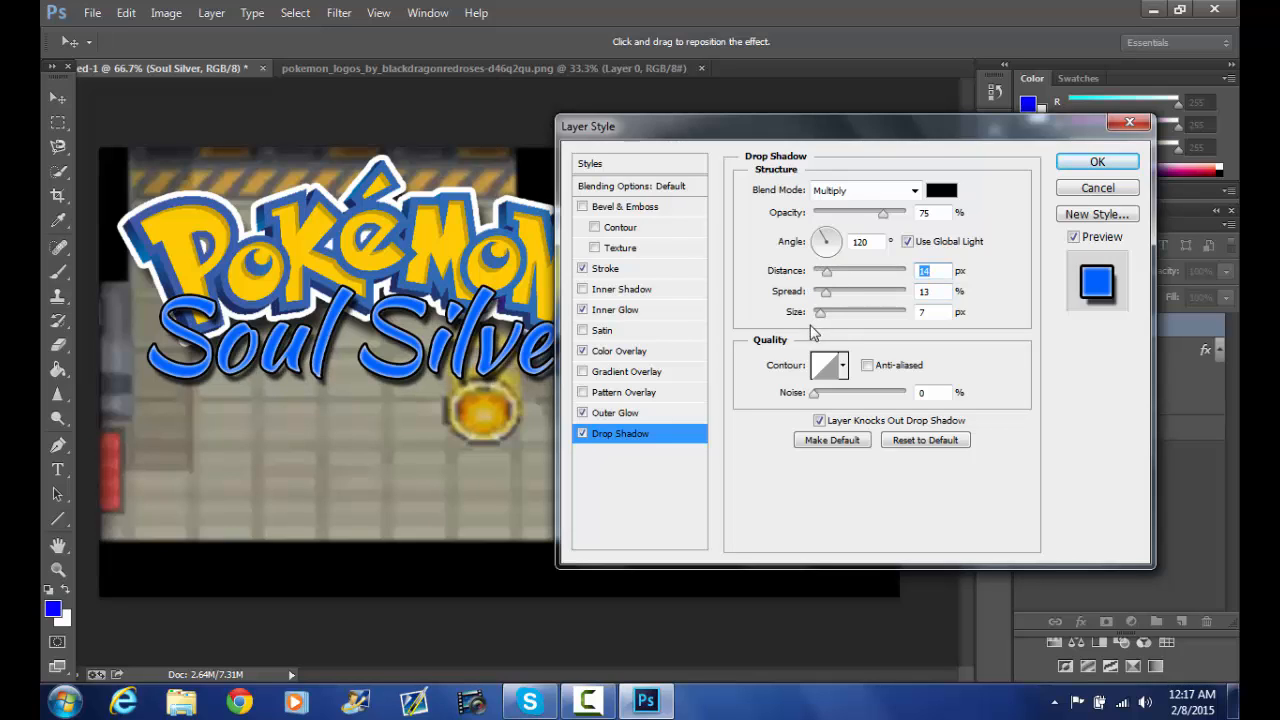
pyautogui.moveTo(821, 317); pyautogui.dragTo(823, 313)
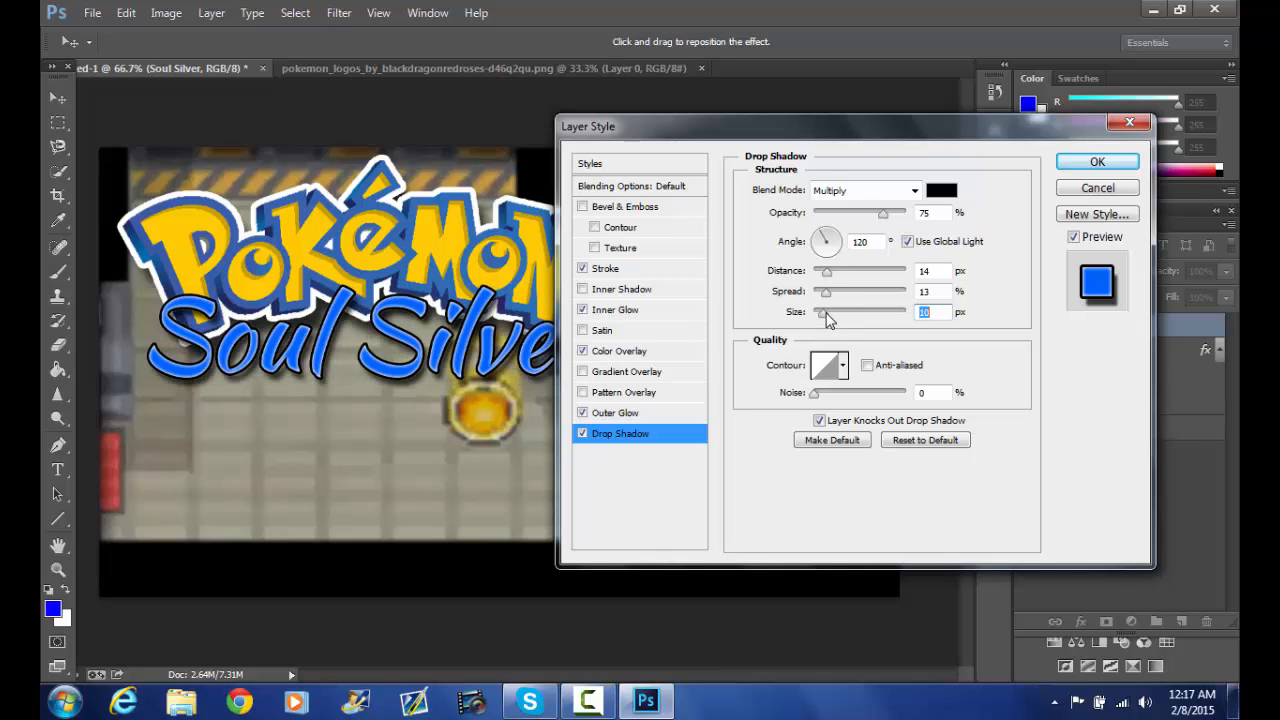
pyautogui.click(1072, 163)
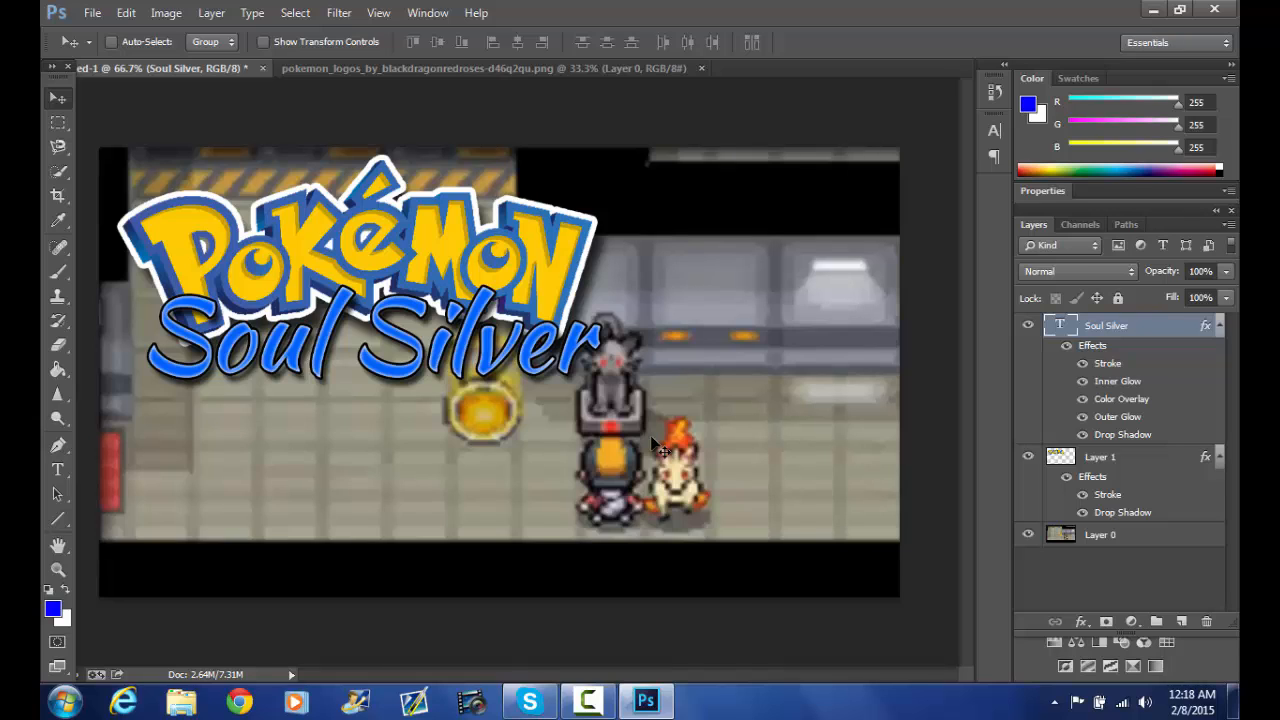
# - Add a new Kaushan Script text layer reading "11" on the floor area below the Soul Silver title
pyautogui.click(57, 469)
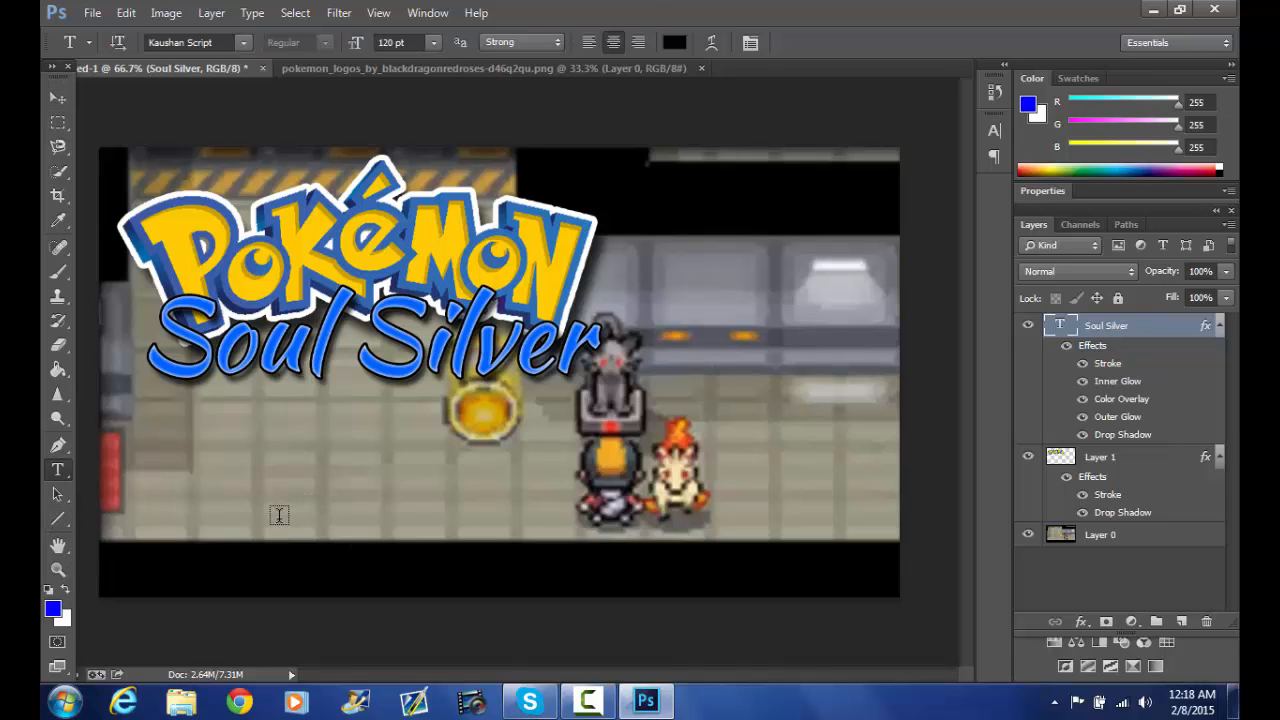
pyautogui.click(288, 528)
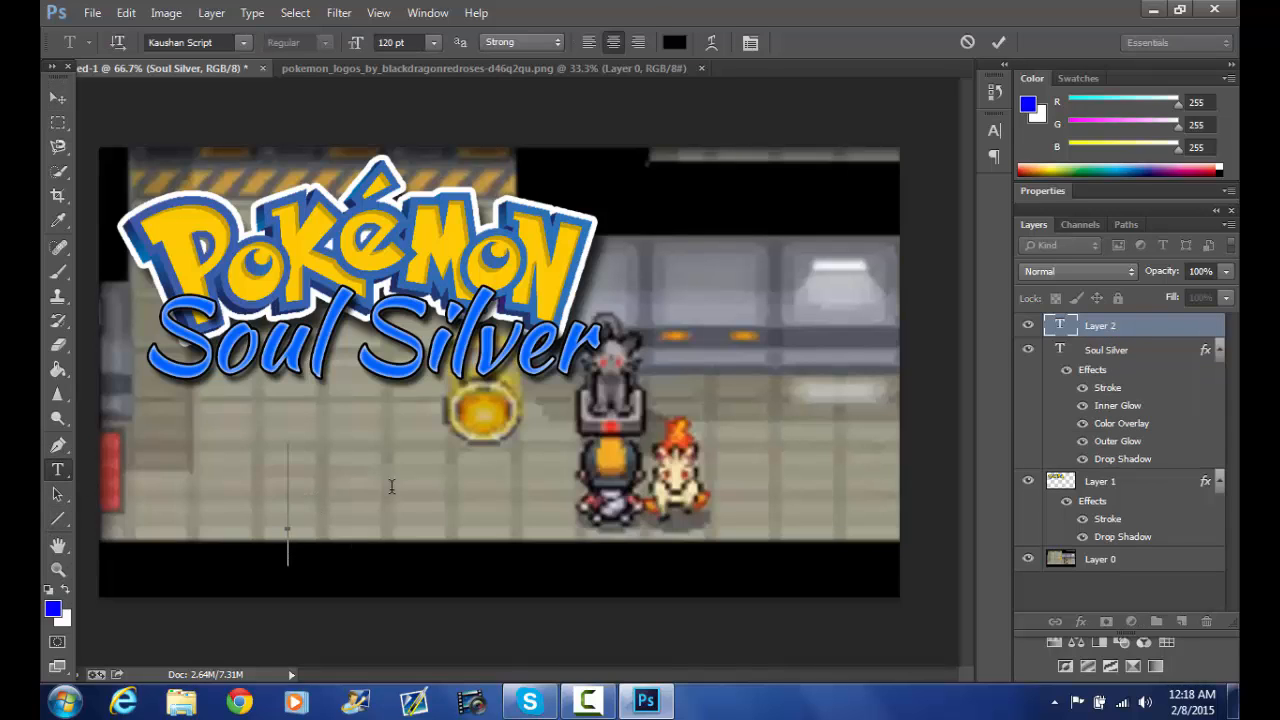
pyautogui.write('11')
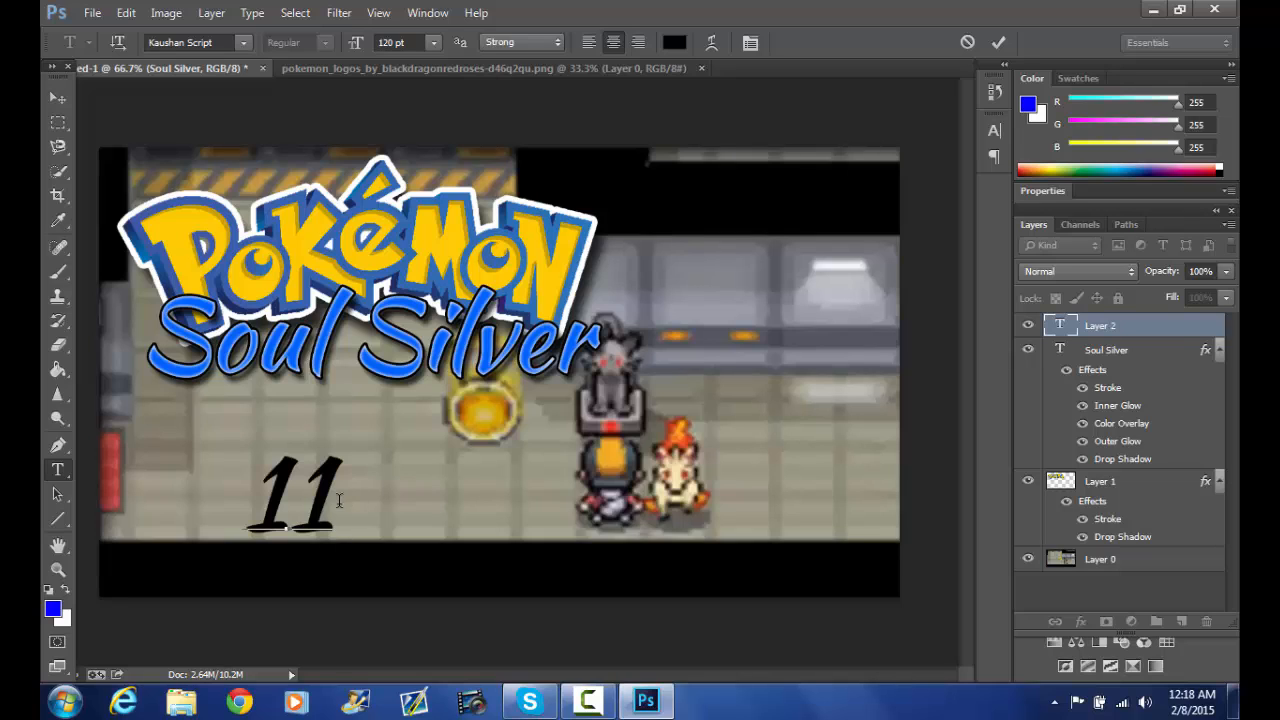
# - Set the "11" text size to 280 pt and place the number centred just below the Soul Silver title
pyautogui.doubleClick(253, 505)
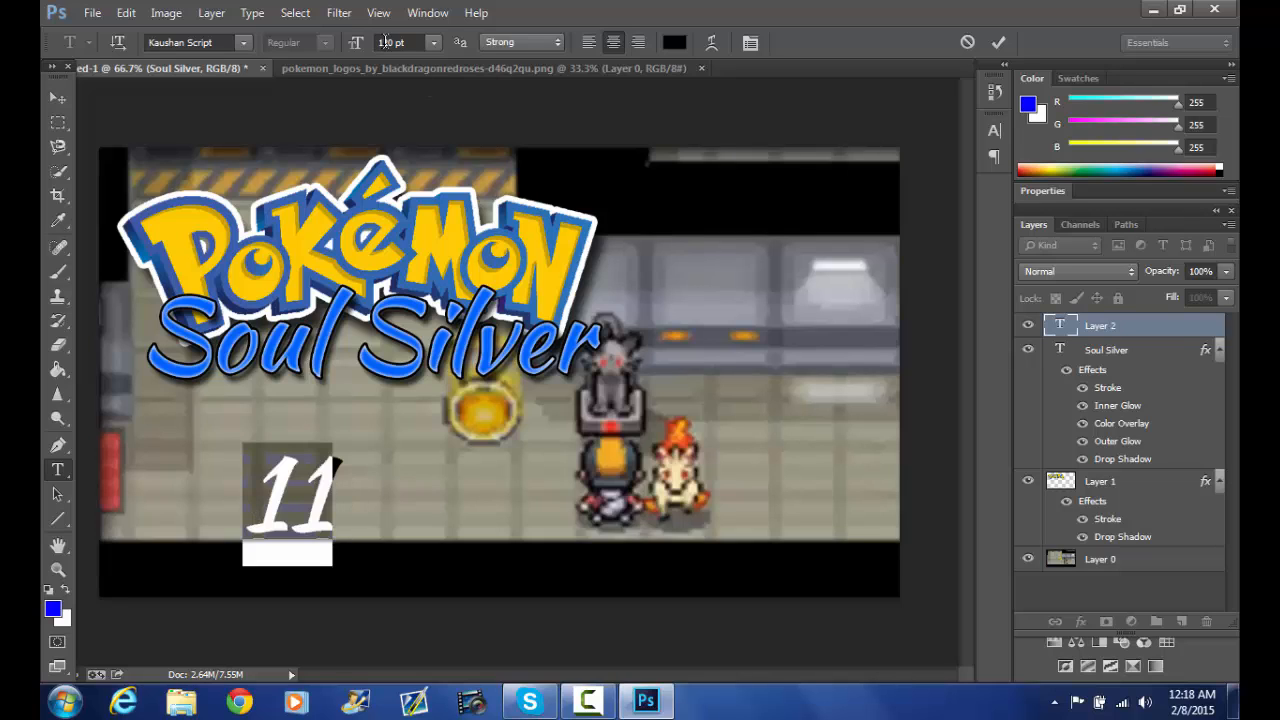
pyautogui.click(383, 42)
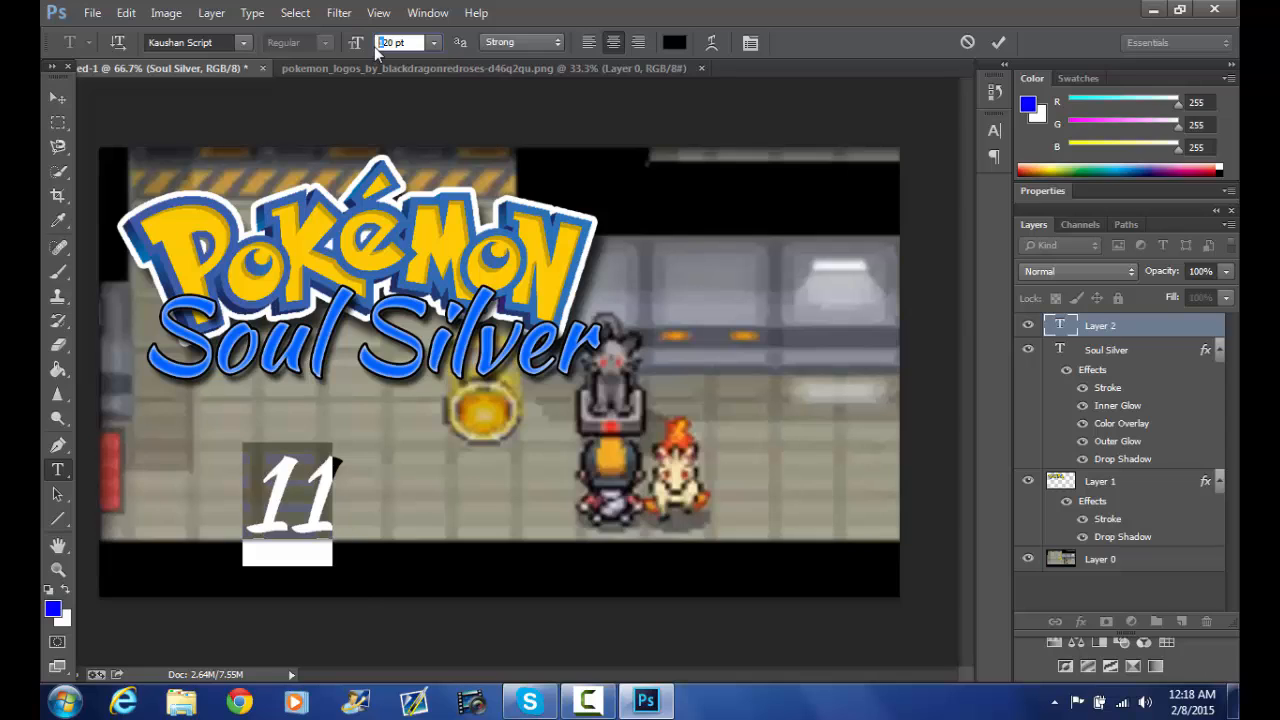
pyautogui.write('2')
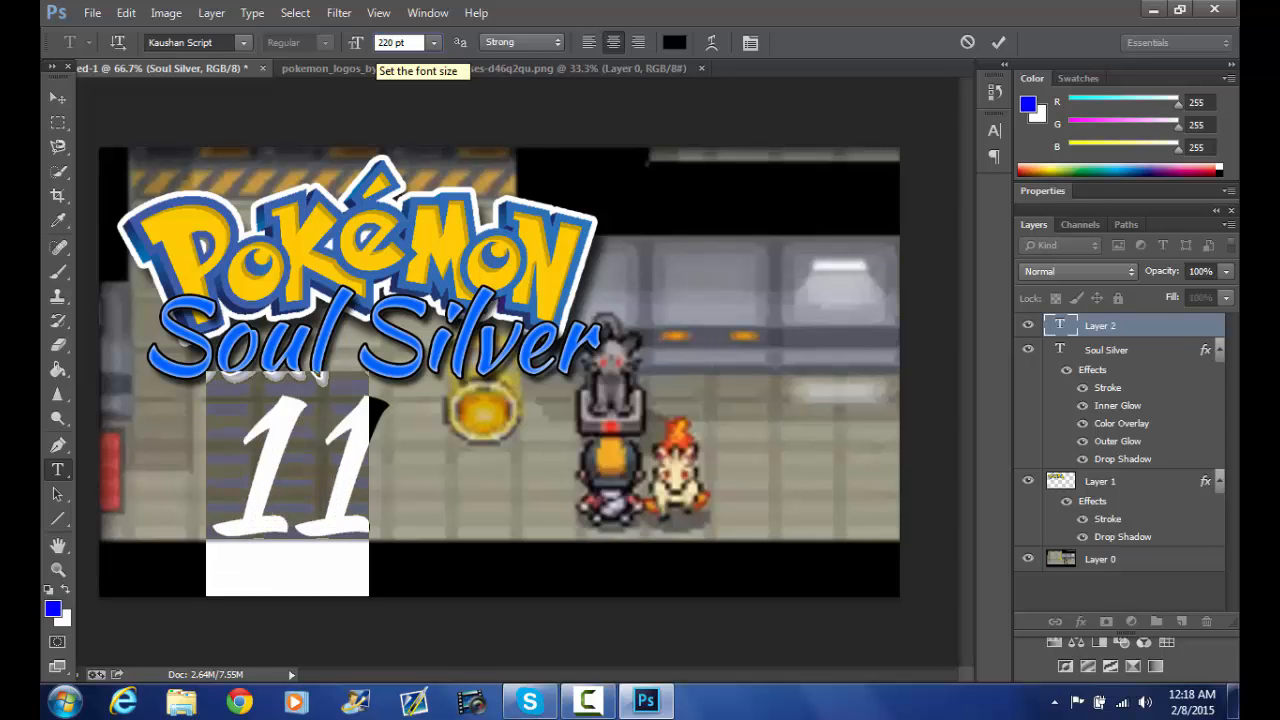
pyautogui.write('3')
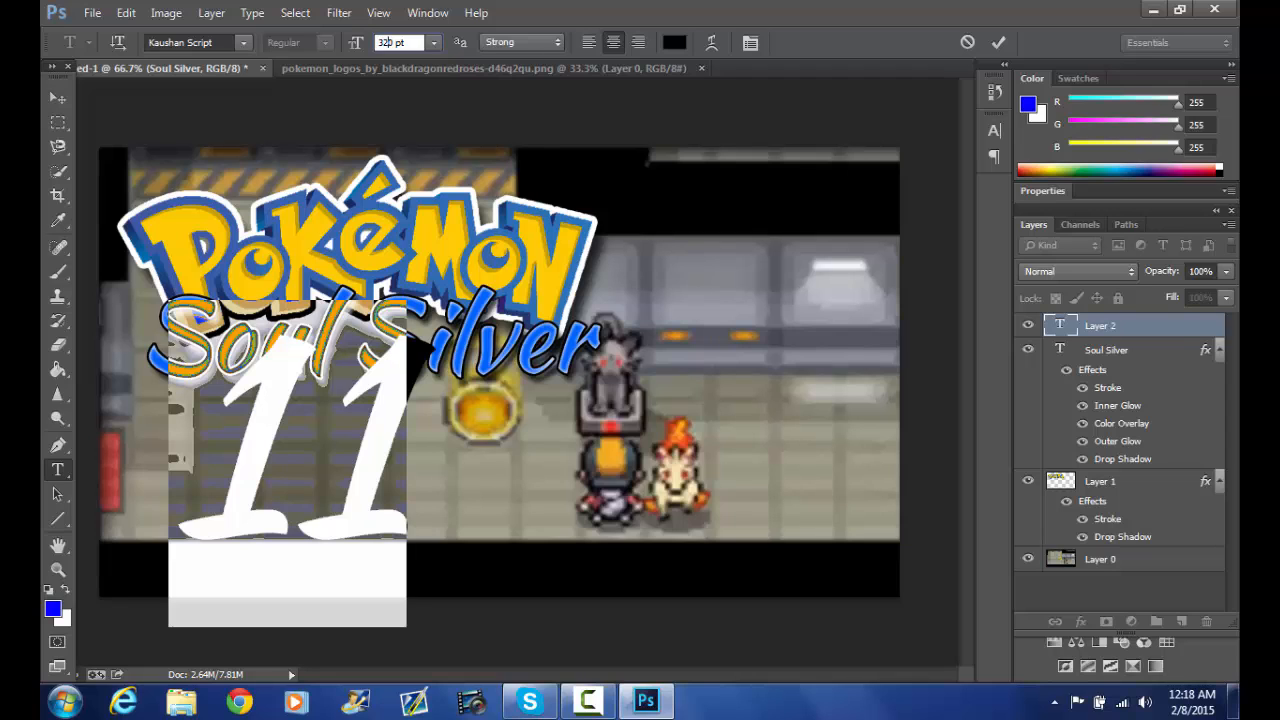
pyautogui.write('0')
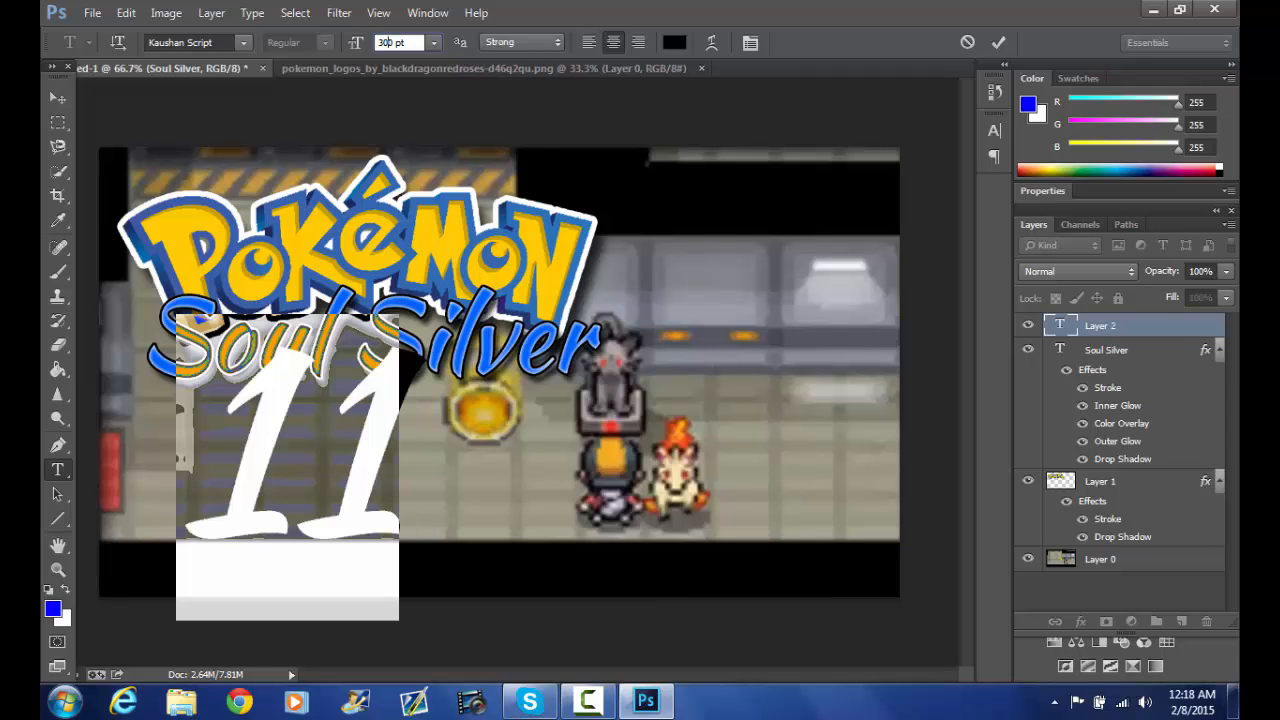
pyautogui.press('BackSpace')
pyautogui.press('BackSpace')
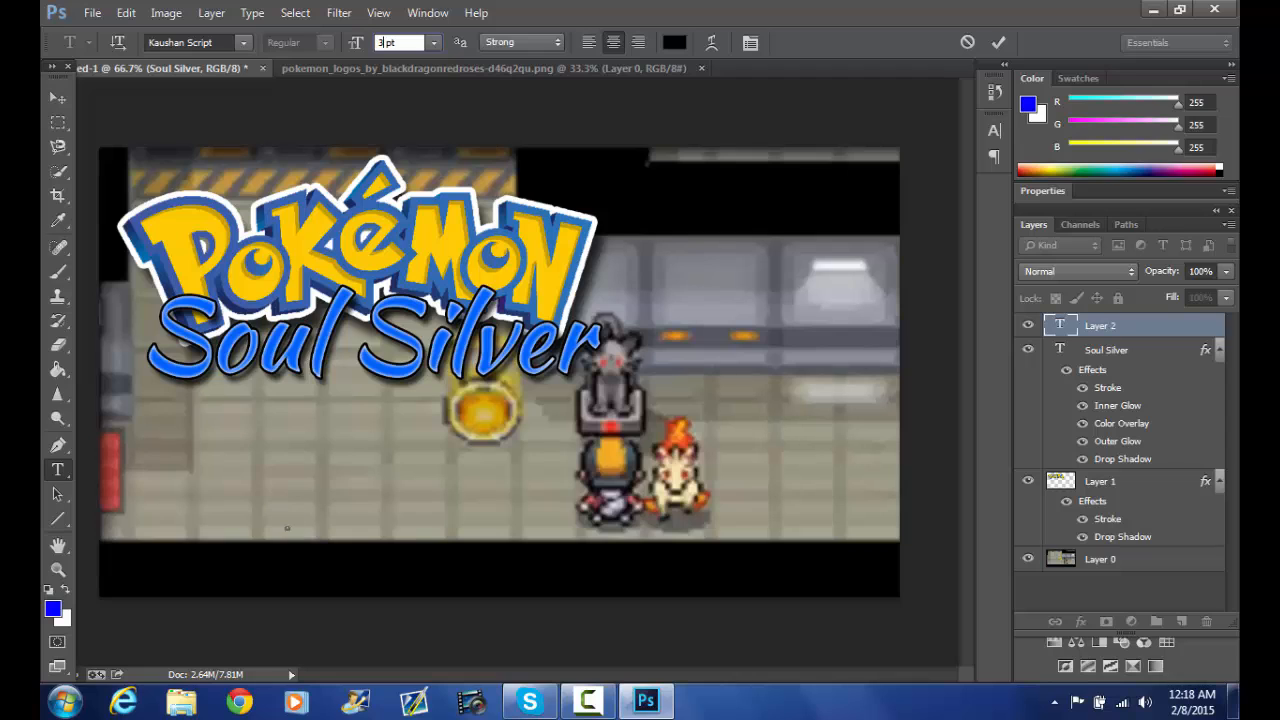
pyautogui.write('80')
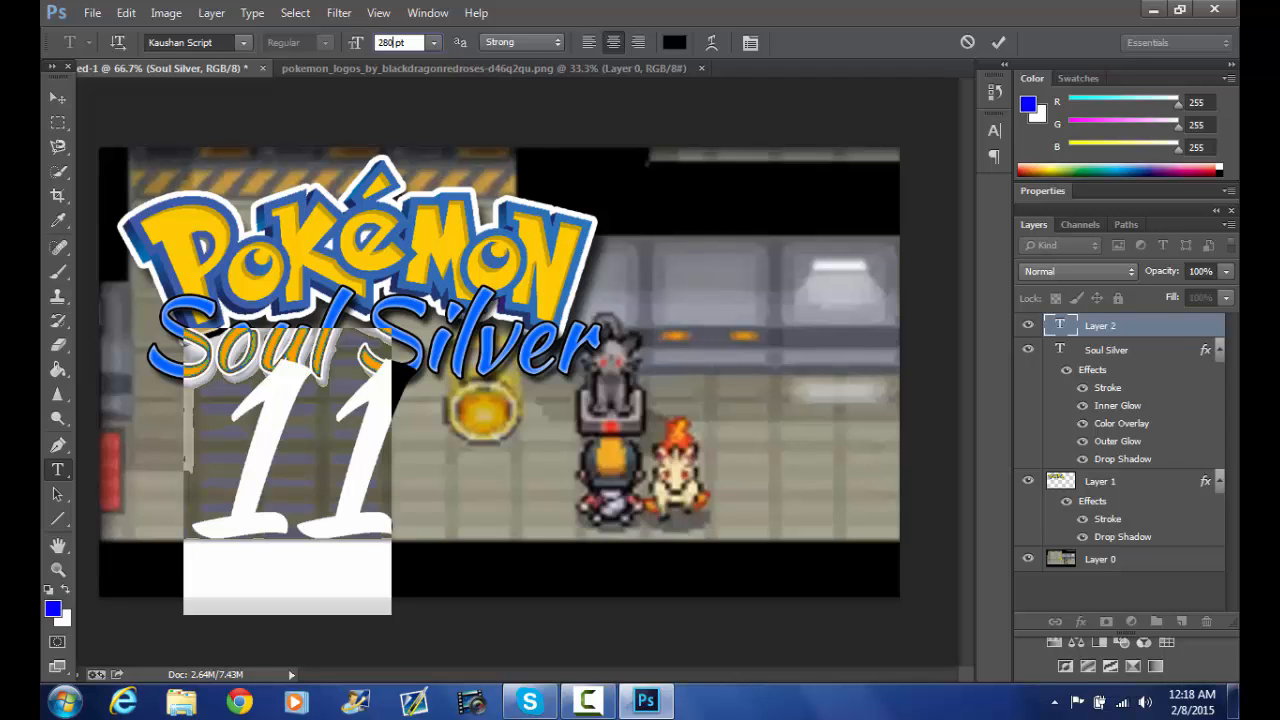
pyautogui.click(55, 99)
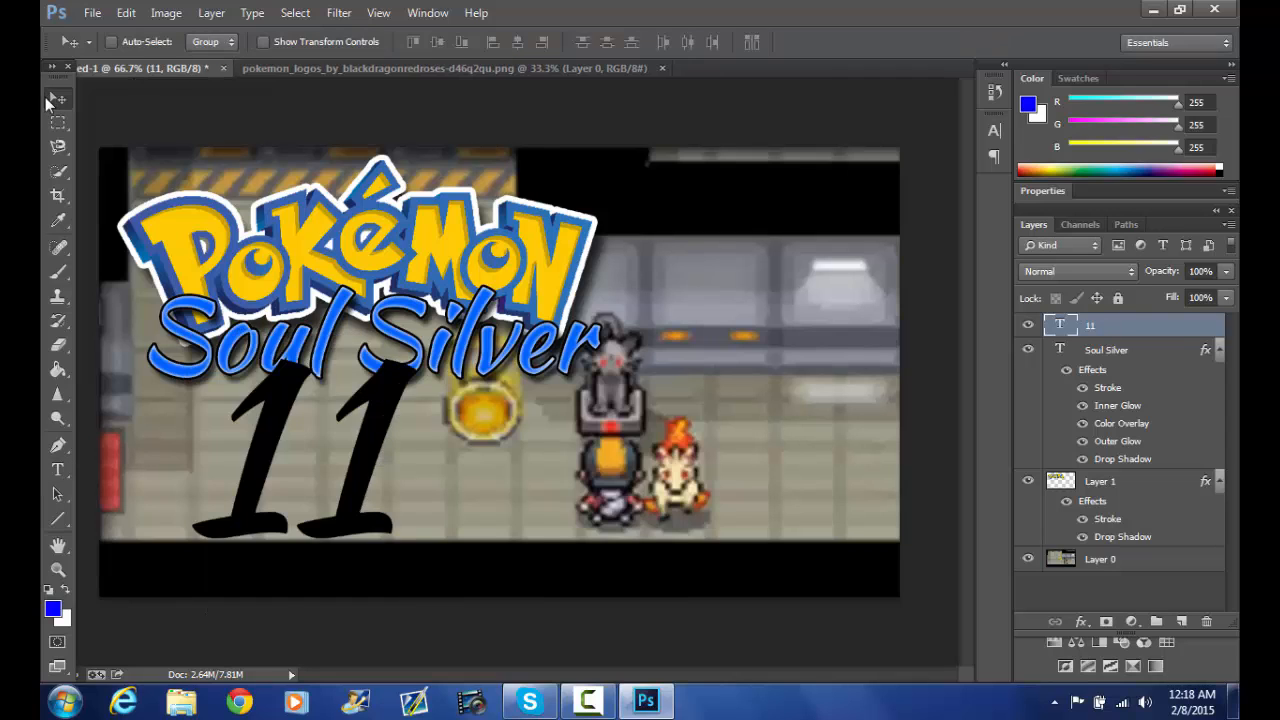
pyautogui.moveTo(365, 434); pyautogui.dragTo(419, 473)
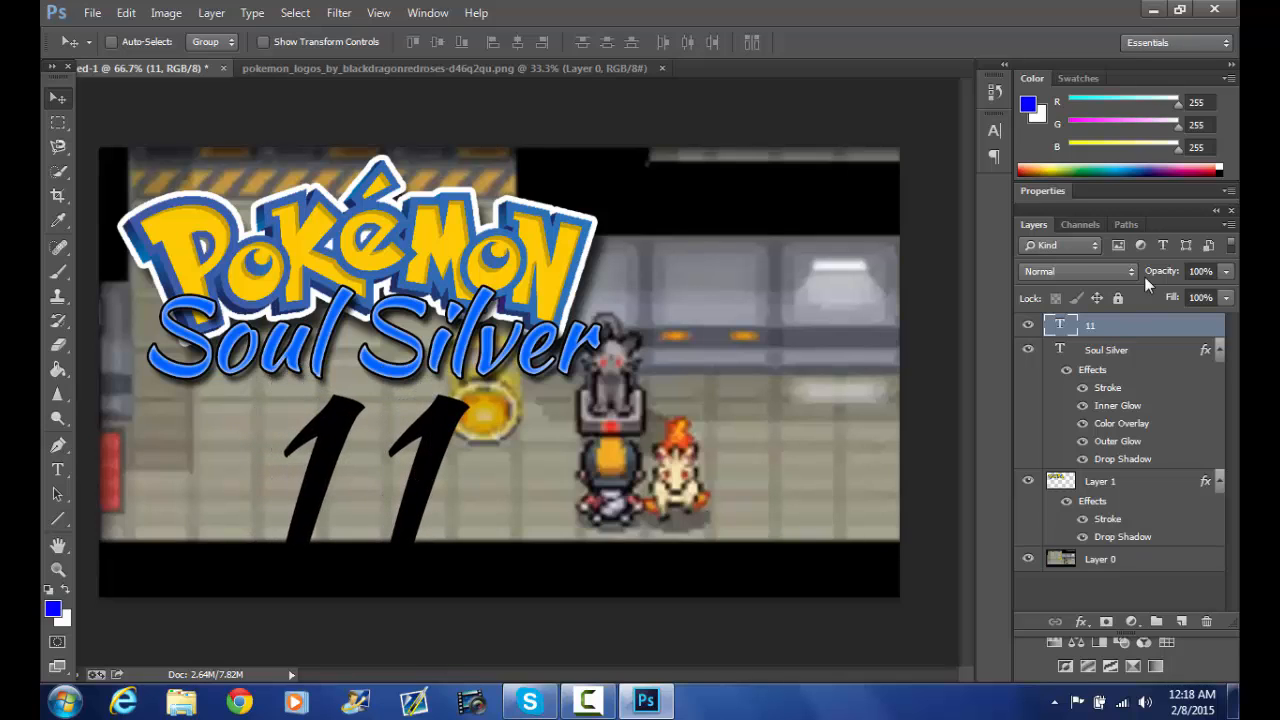
# - Give the "11" text layer a 4 px black Stroke and a Color Overlay of 287aff sampled from the Soul Silver text
pyautogui.doubleClick(1193, 332)
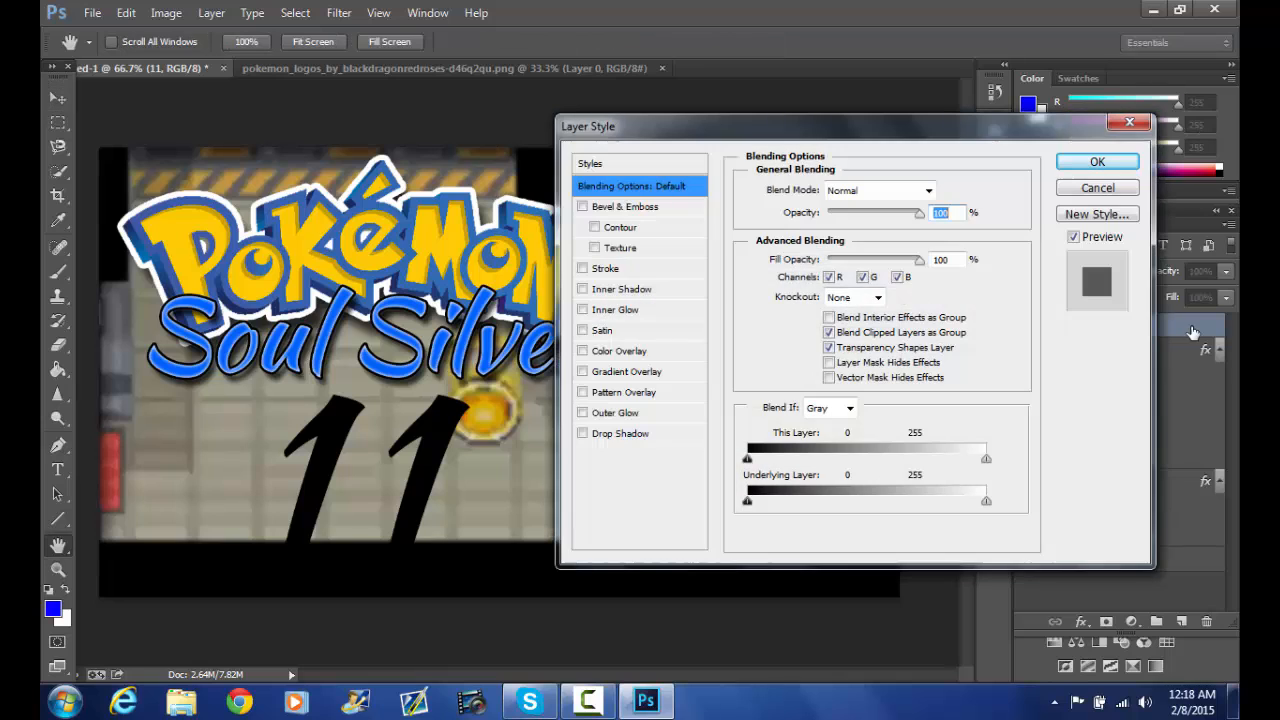
pyautogui.click(645, 270)
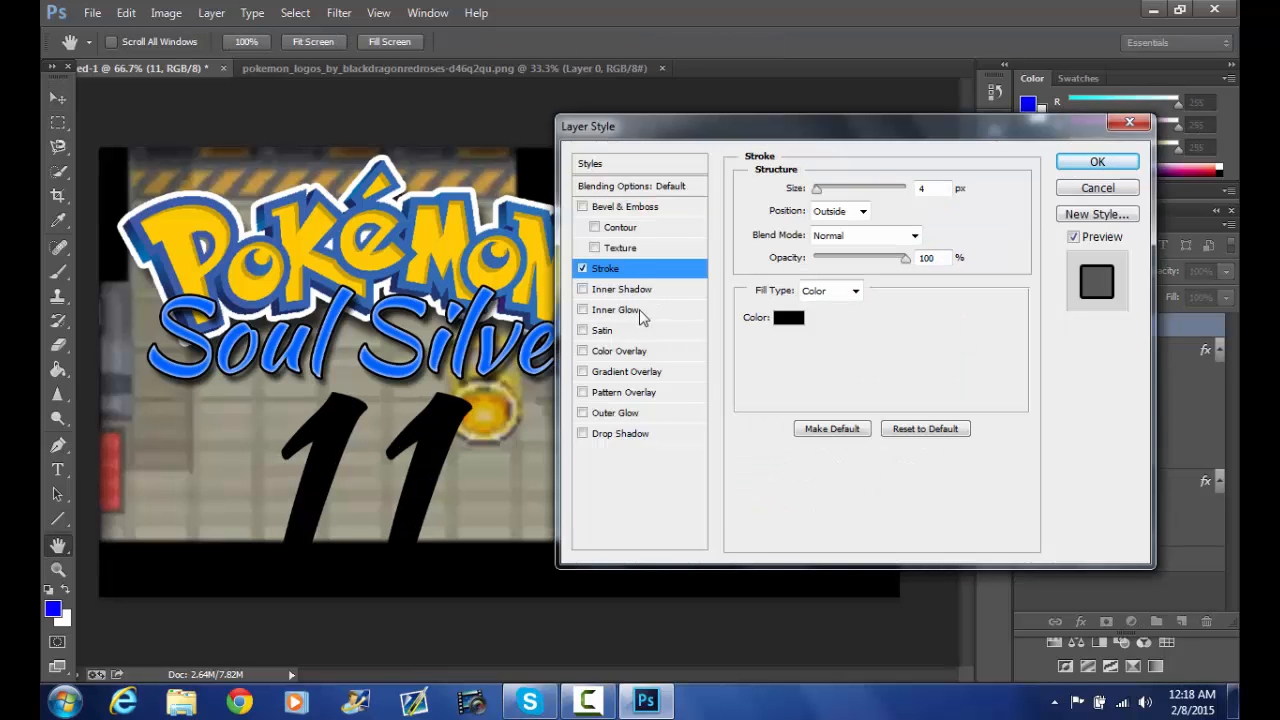
pyautogui.click(618, 352)
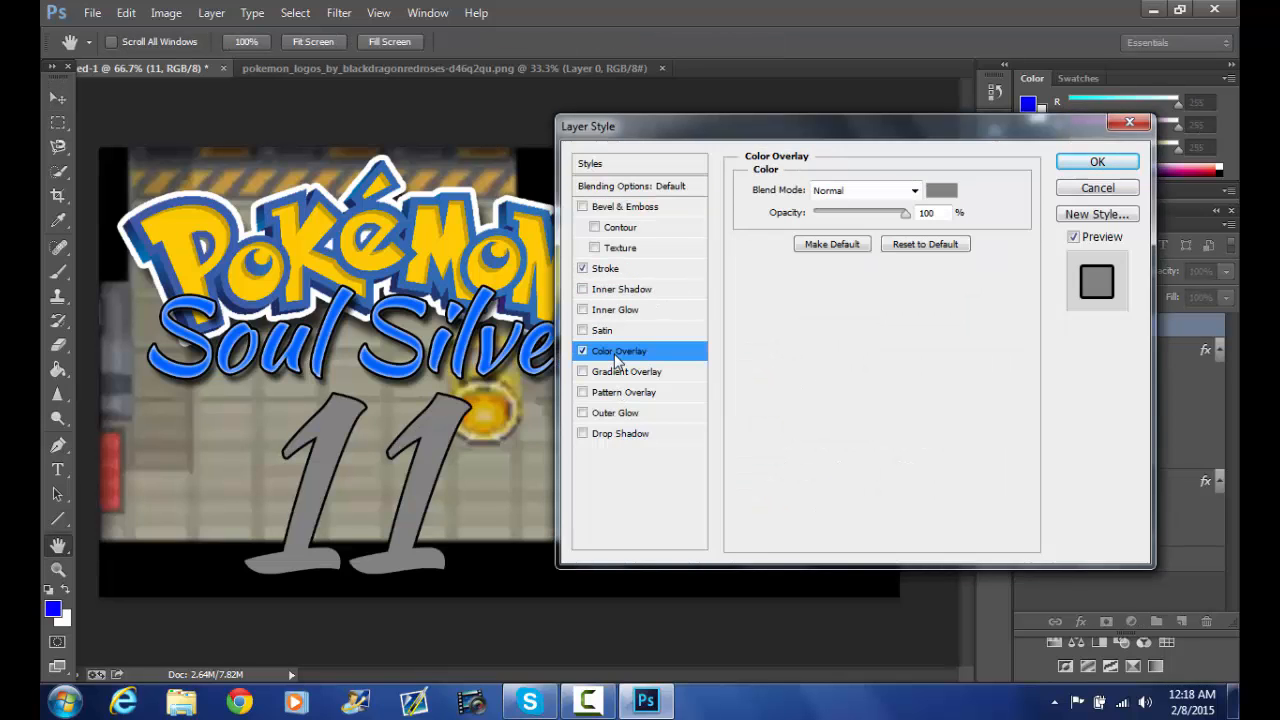
pyautogui.click(938, 190)
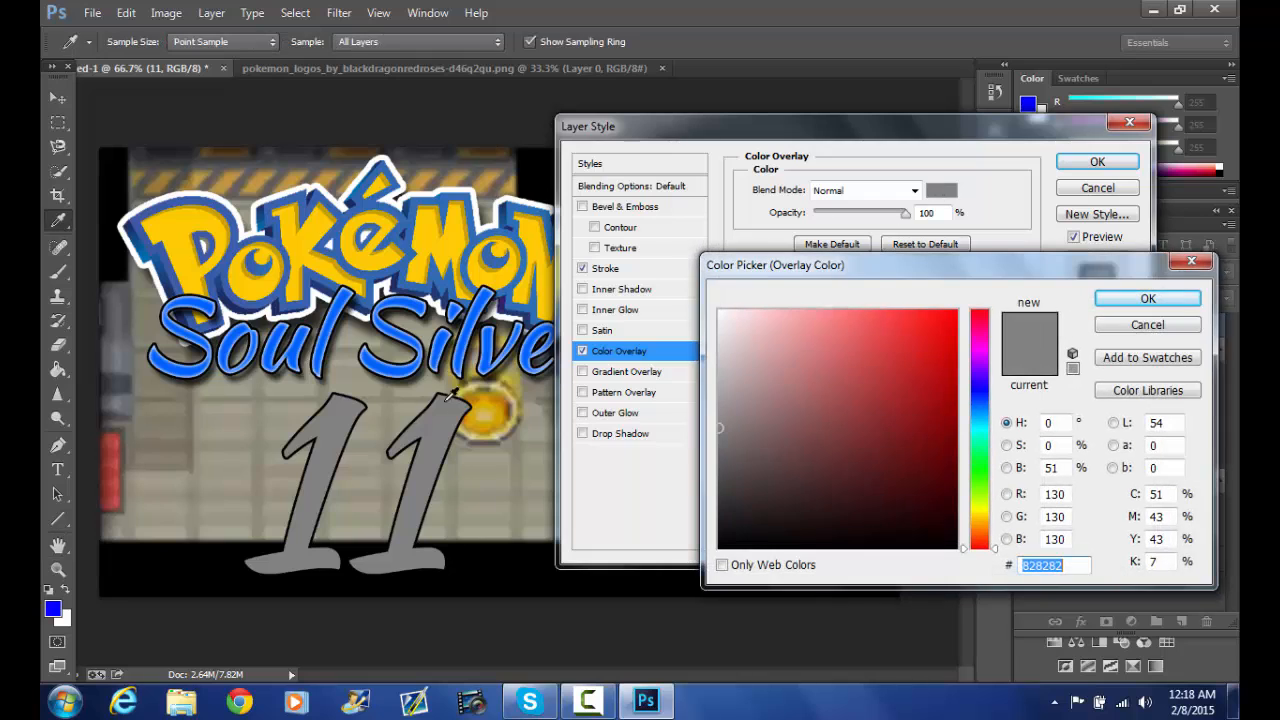
pyautogui.click(403, 362)
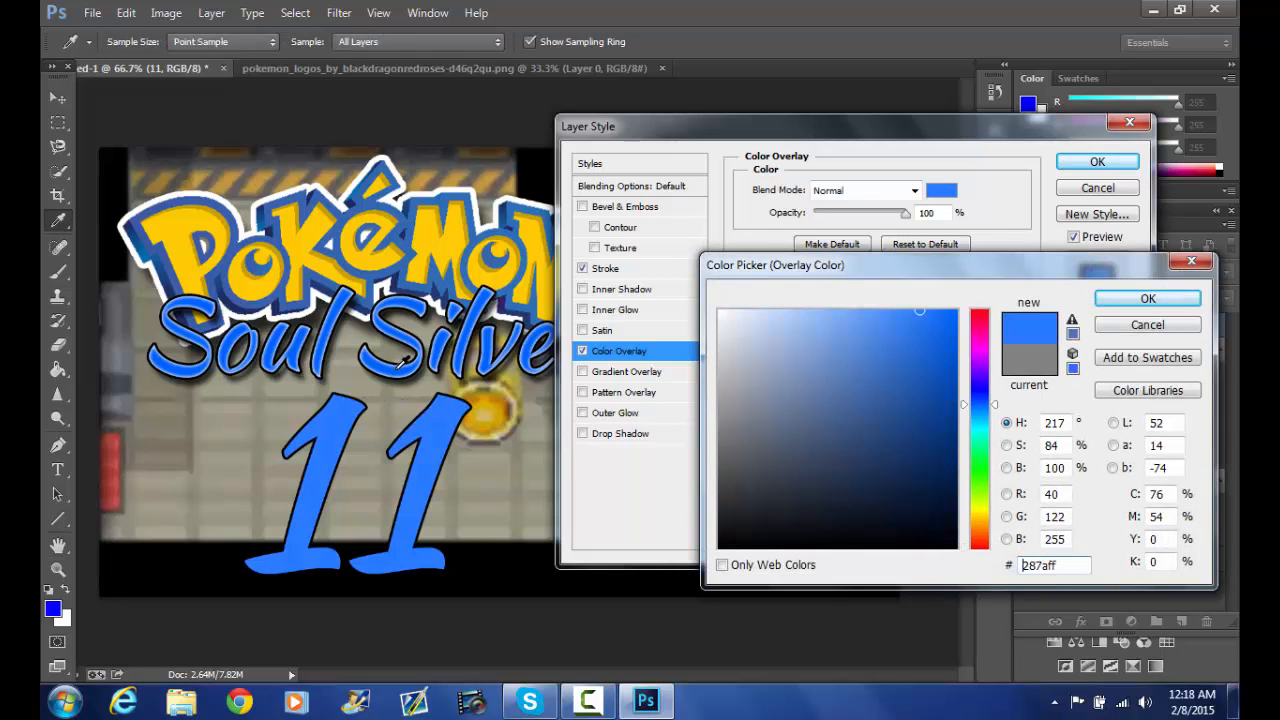
pyautogui.click(1142, 298)
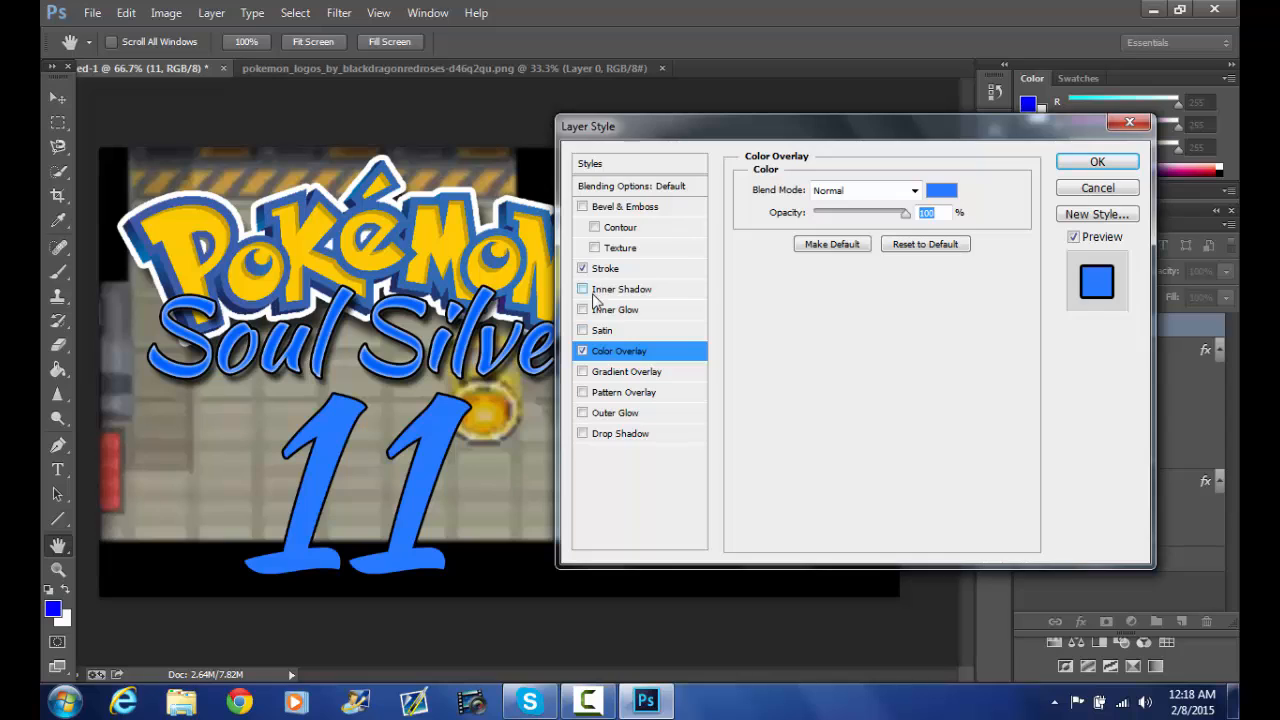
# - Enable Inner Glow, Outer Glow and Drop Shadow on the "11" text, leaving Inner Shadow off
pyautogui.click(583, 310)
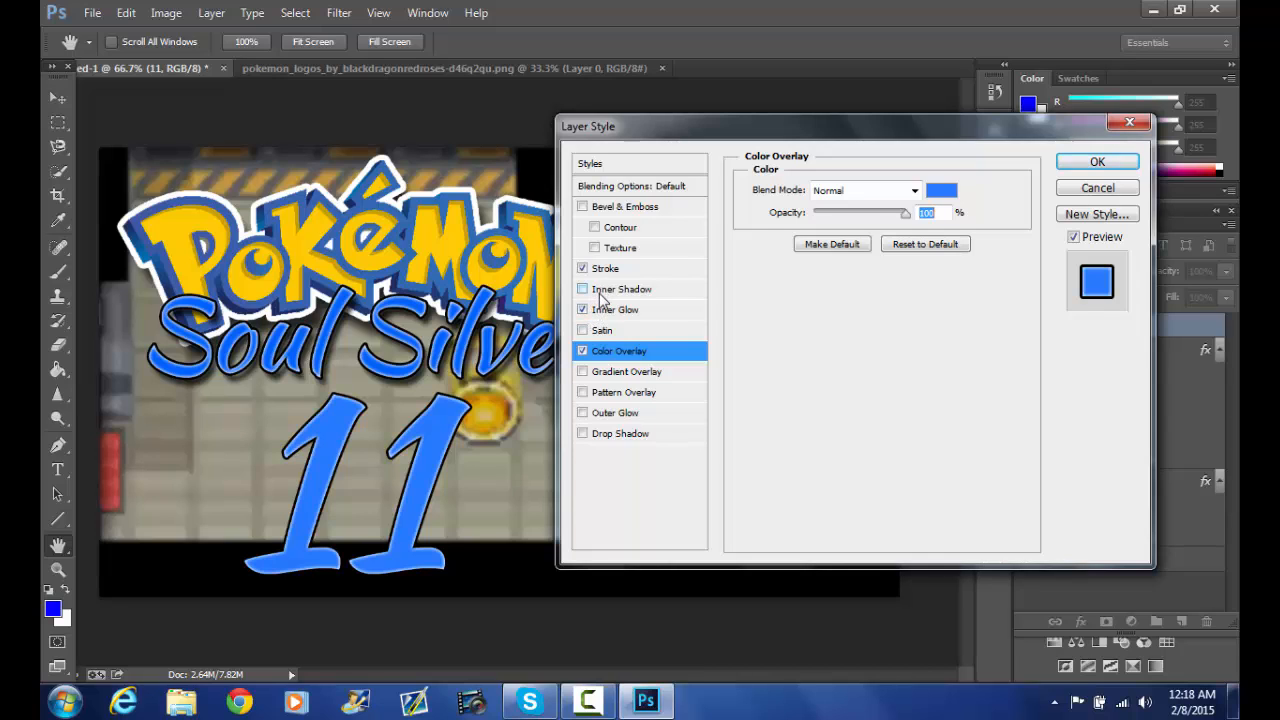
pyautogui.click(602, 291)
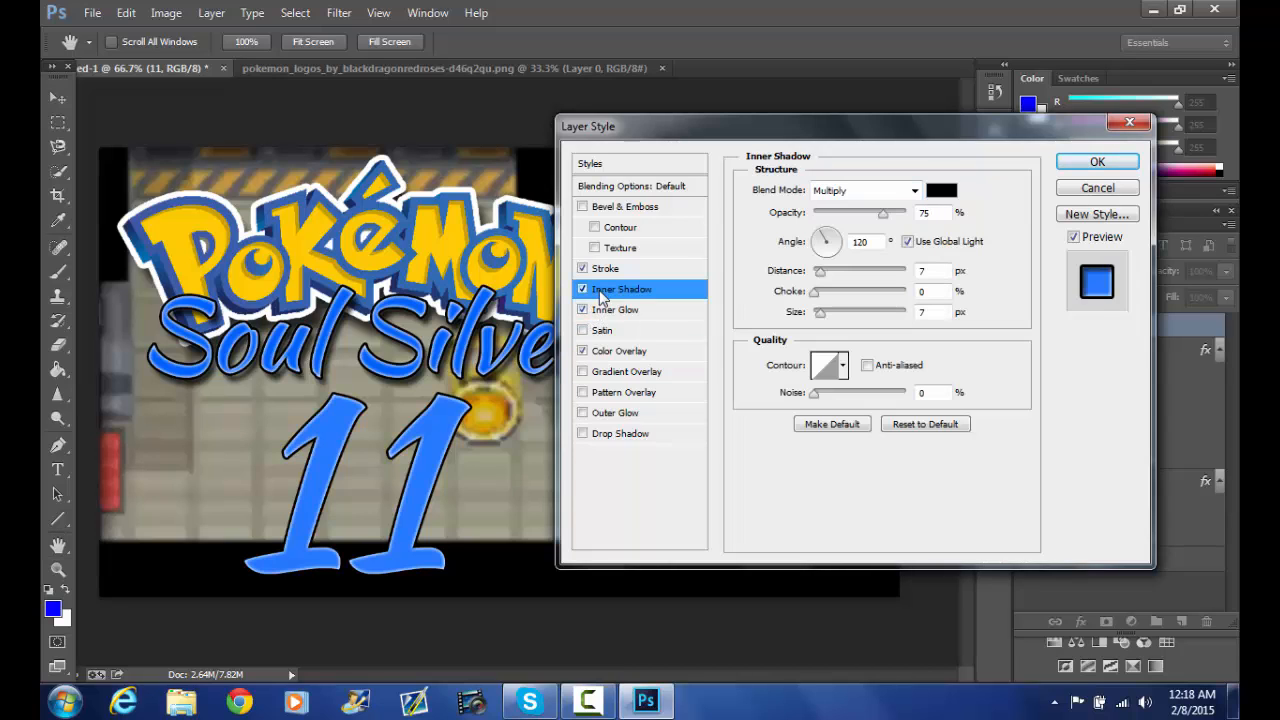
pyautogui.click(618, 434)
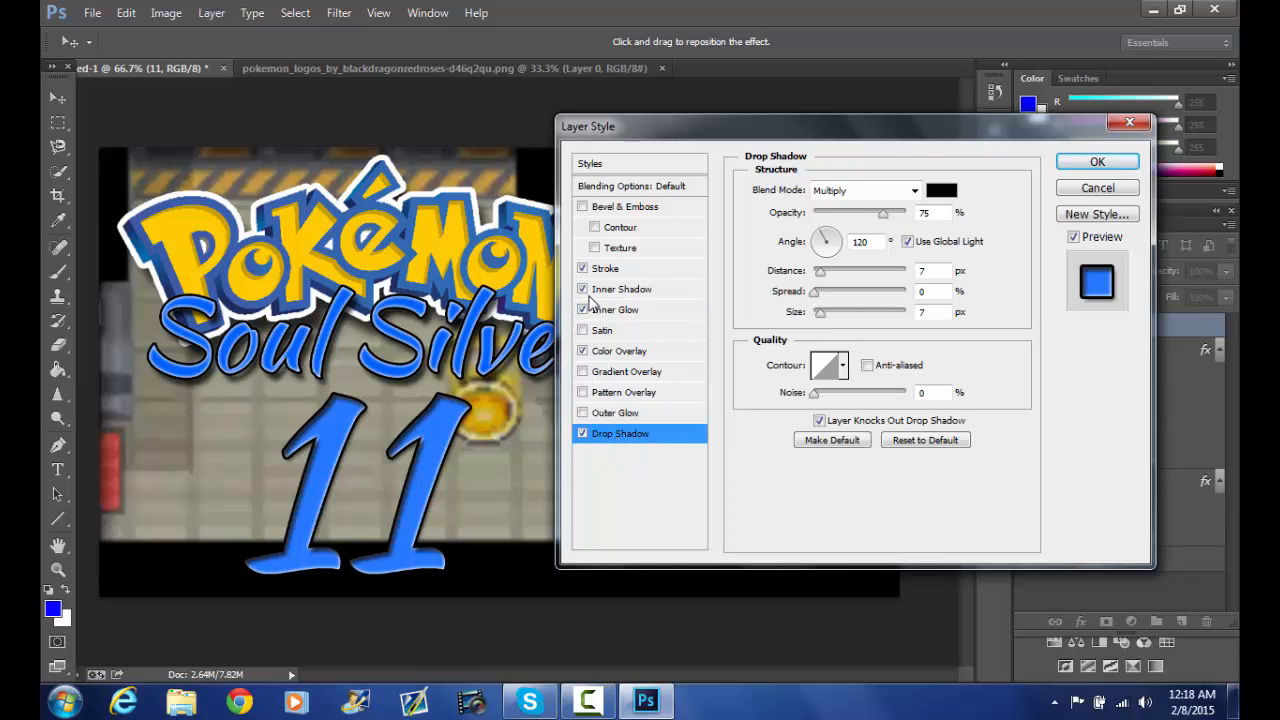
pyautogui.click(583, 290)
pyautogui.click(616, 414)
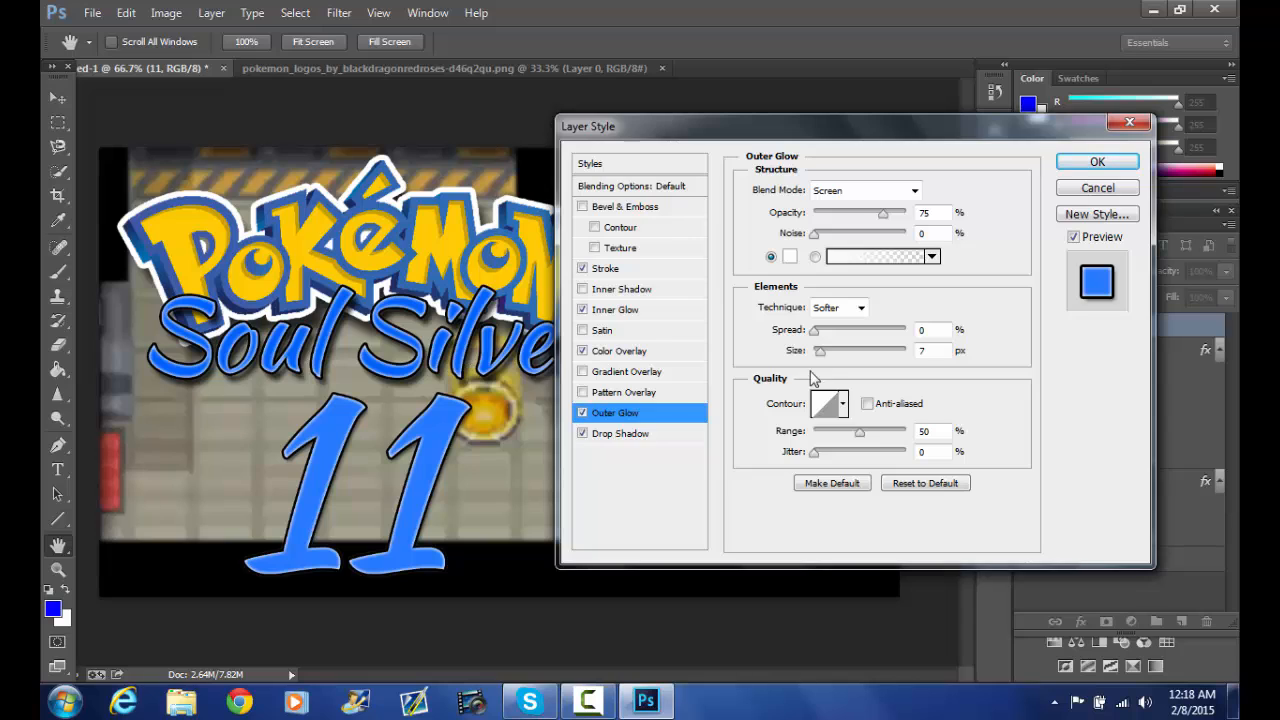
# - Set the Drop Shadow of the "11" text to distance 19 px and spread 11%, increase its size, and apply the layer style
pyautogui.click(646, 435)
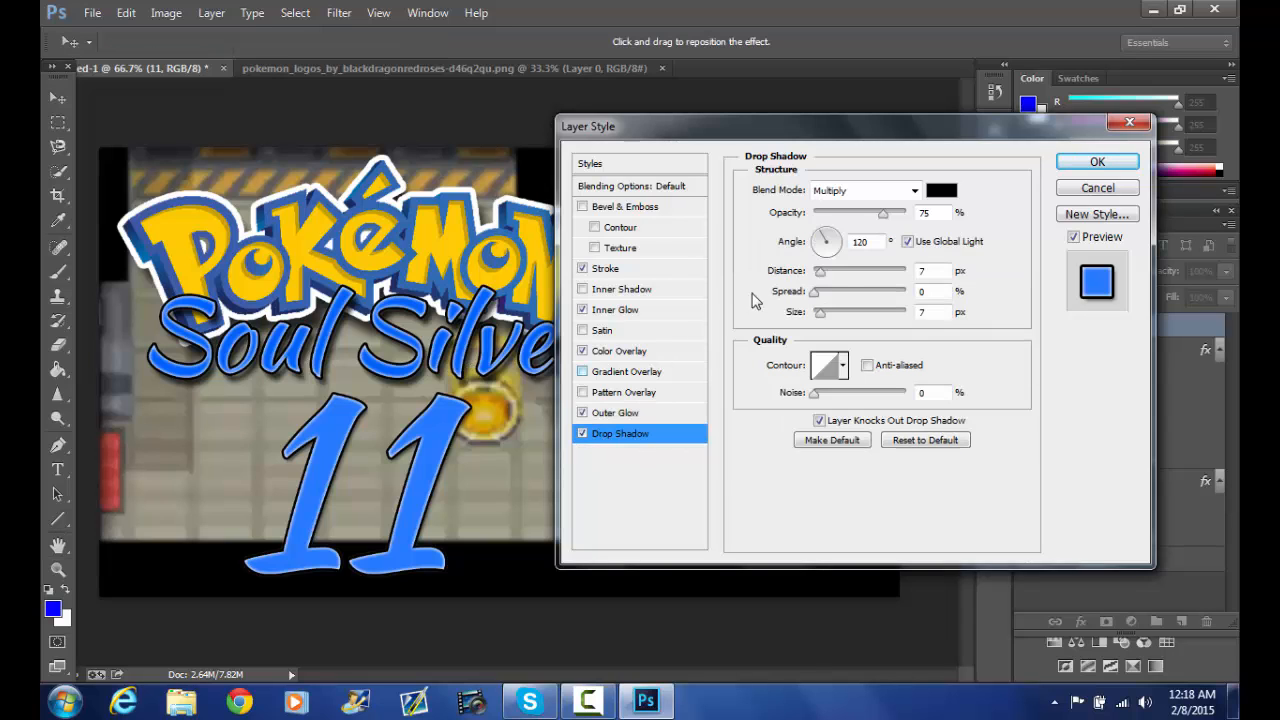
pyautogui.moveTo(824, 270); pyautogui.dragTo(825, 313)
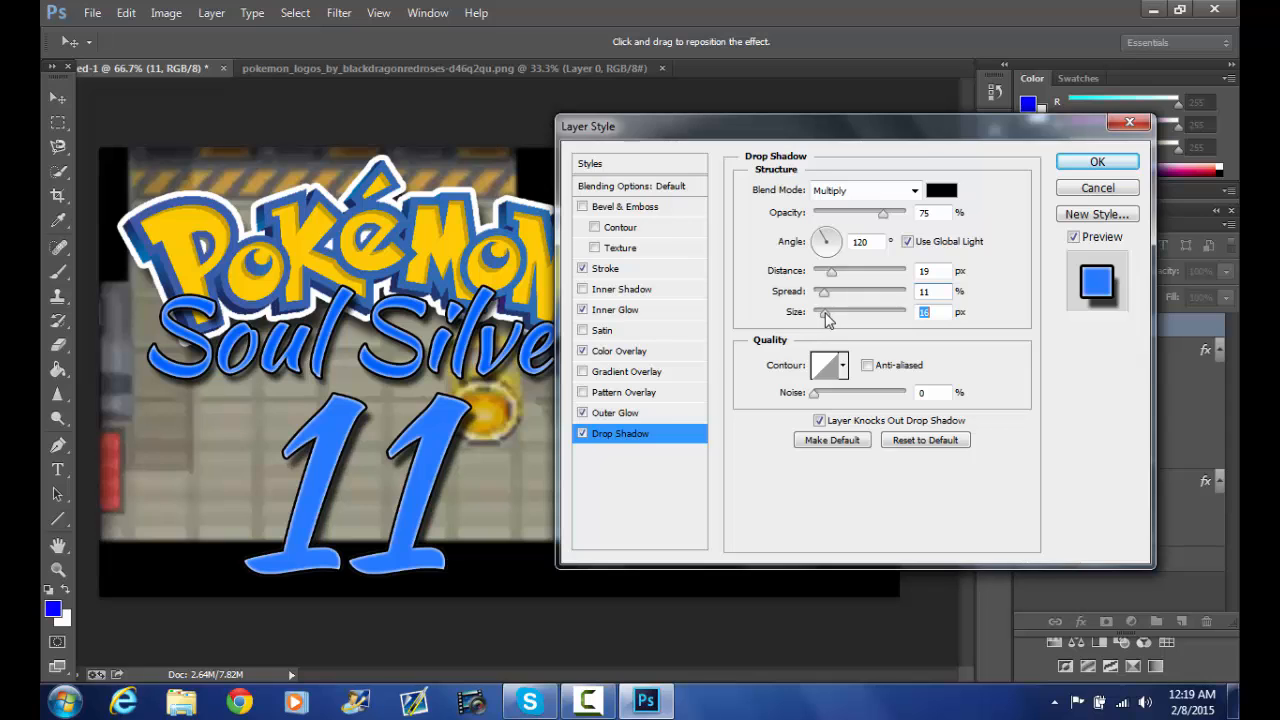
pyautogui.click(1098, 161)
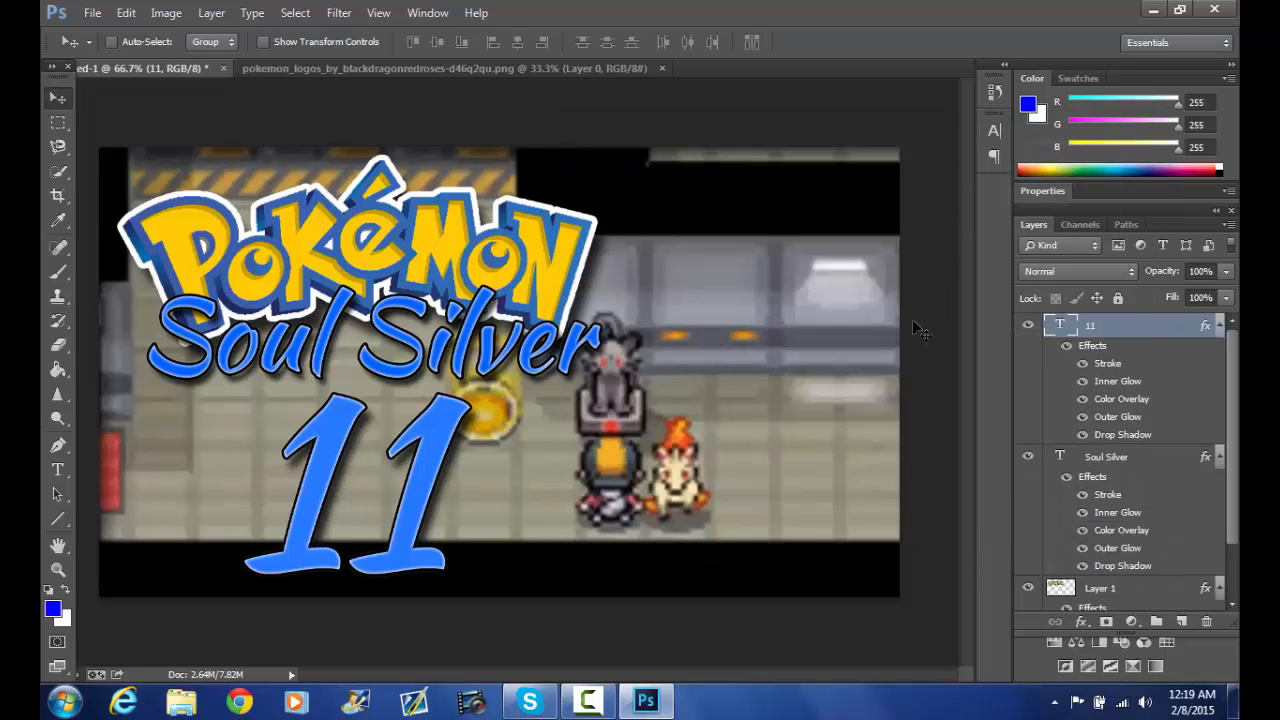
# - Try adding a # sign in front of the "11" text
pyautogui.click(58, 470)
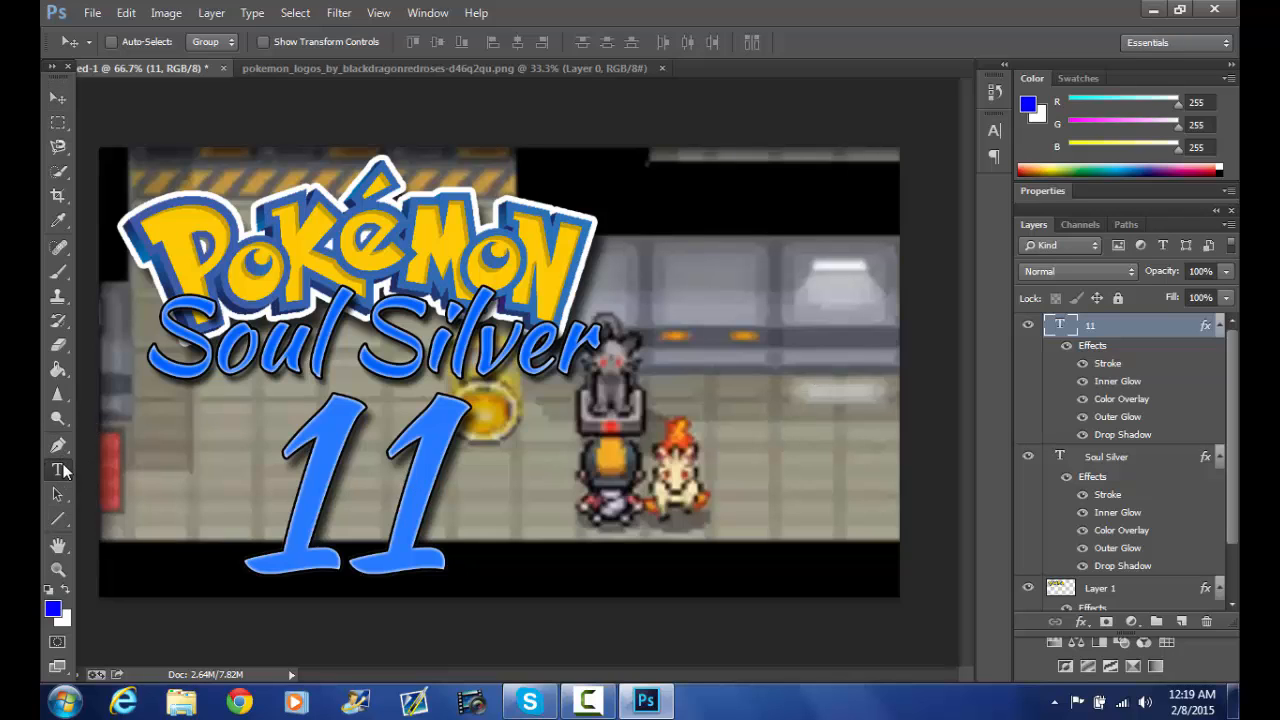
pyautogui.click(291, 497)
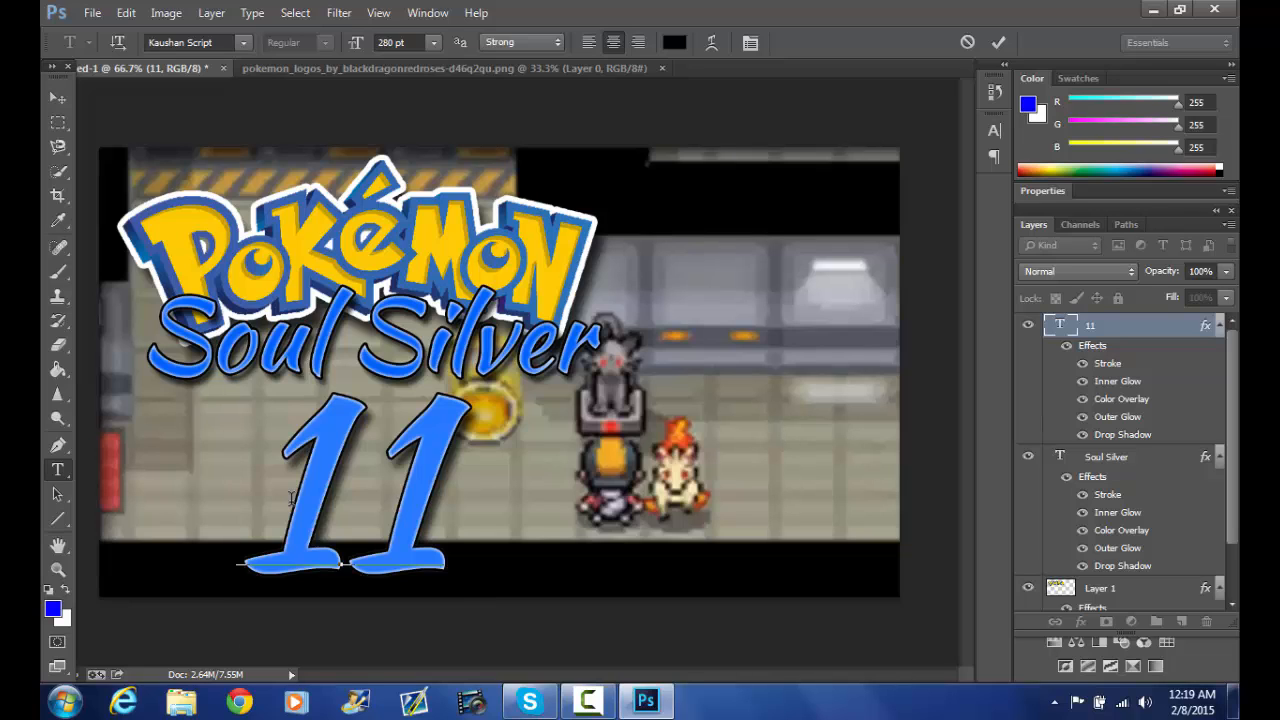
pyautogui.press('Right')
pyautogui.write('#')
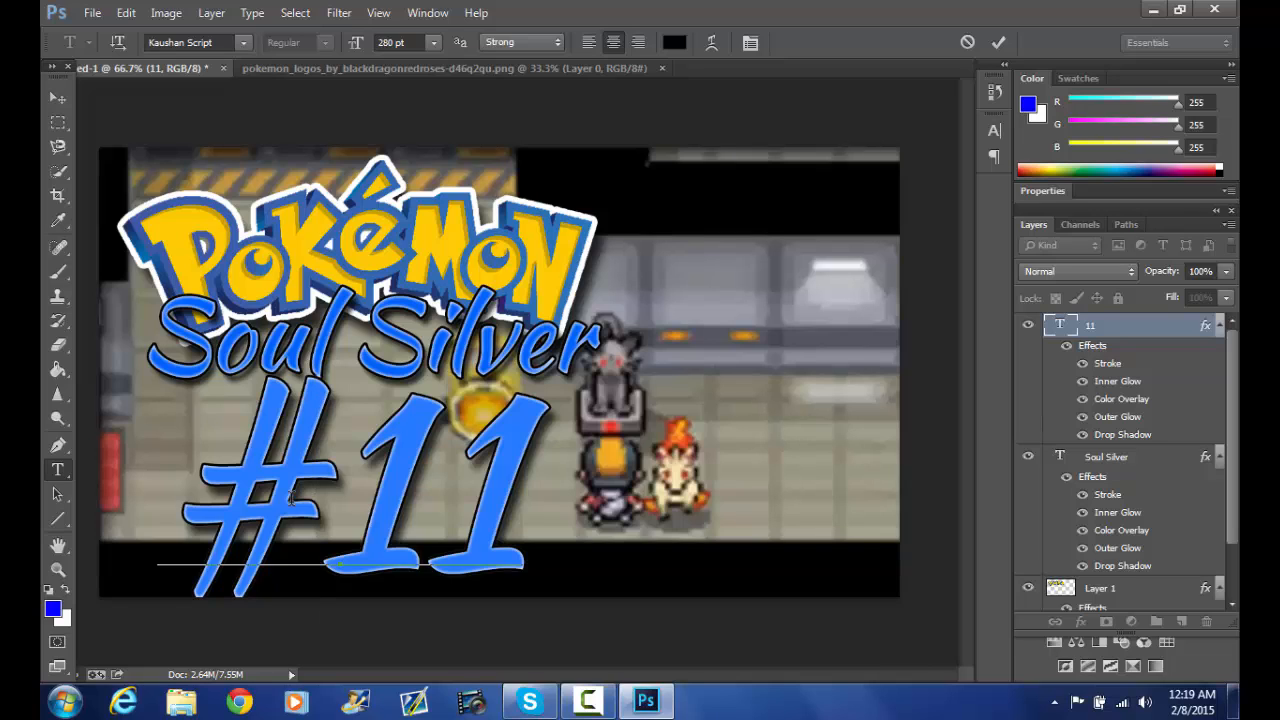
pyautogui.press('BackSpace')
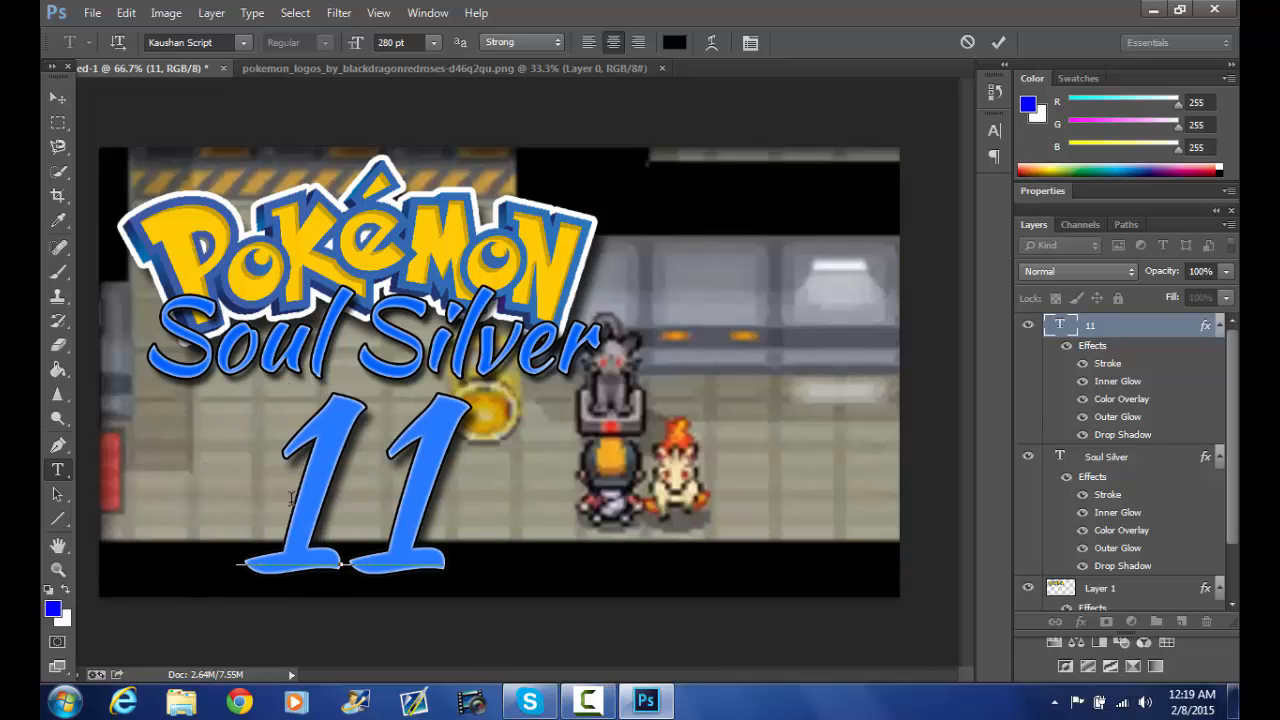
pyautogui.click(57, 98)
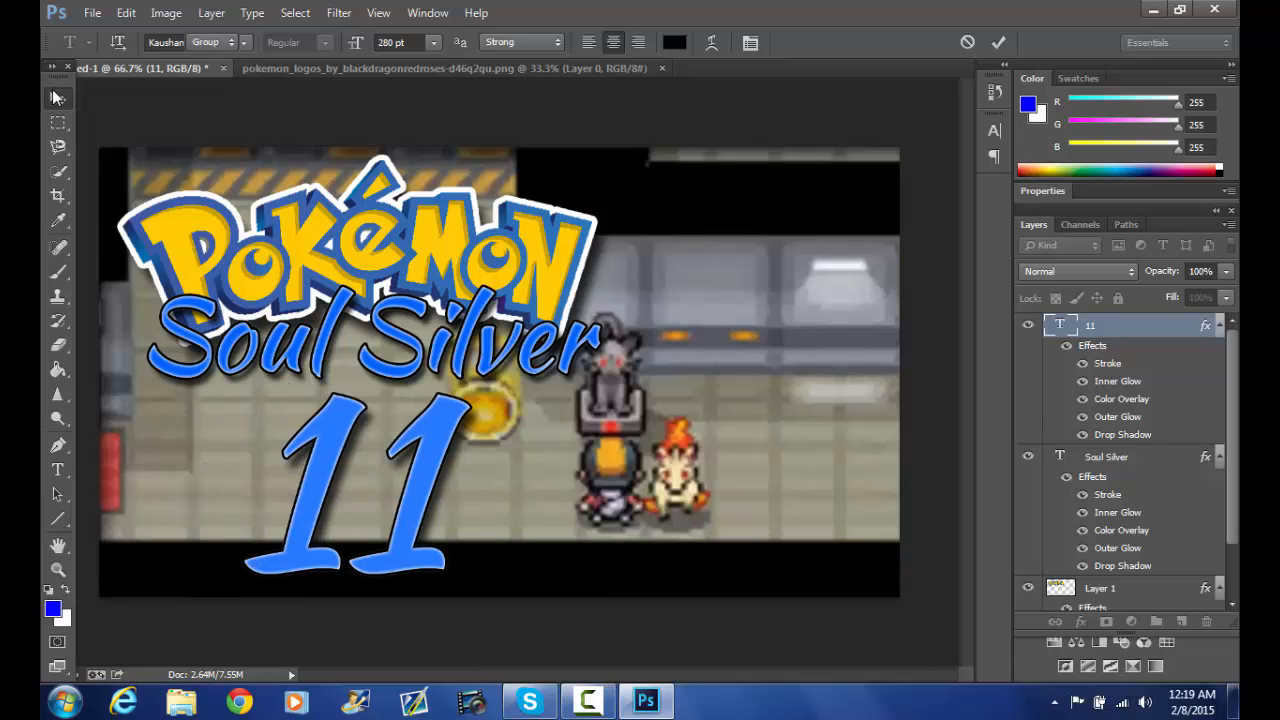
# - Open Haunter.png from the Pokemon Dream World Art folder in the Pictures library
pyautogui.click(92, 12)
pyautogui.click(127, 55)
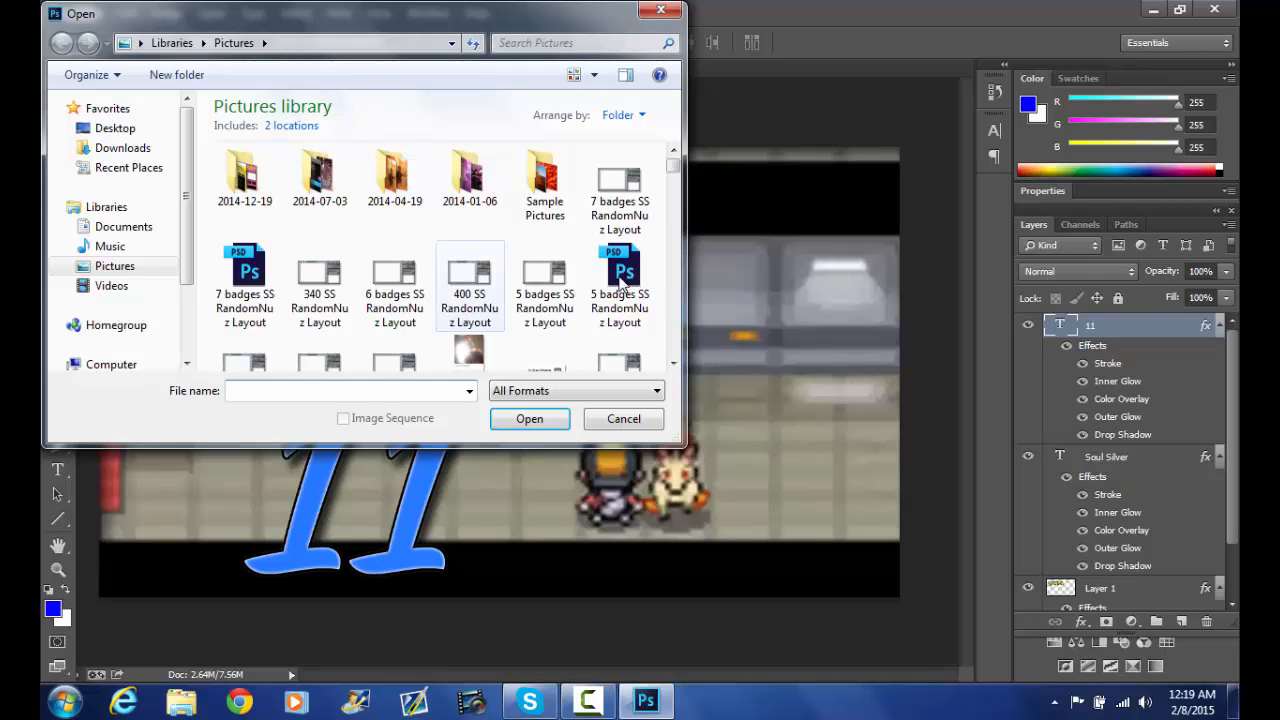
pyautogui.scroll(-3, 676, 172)
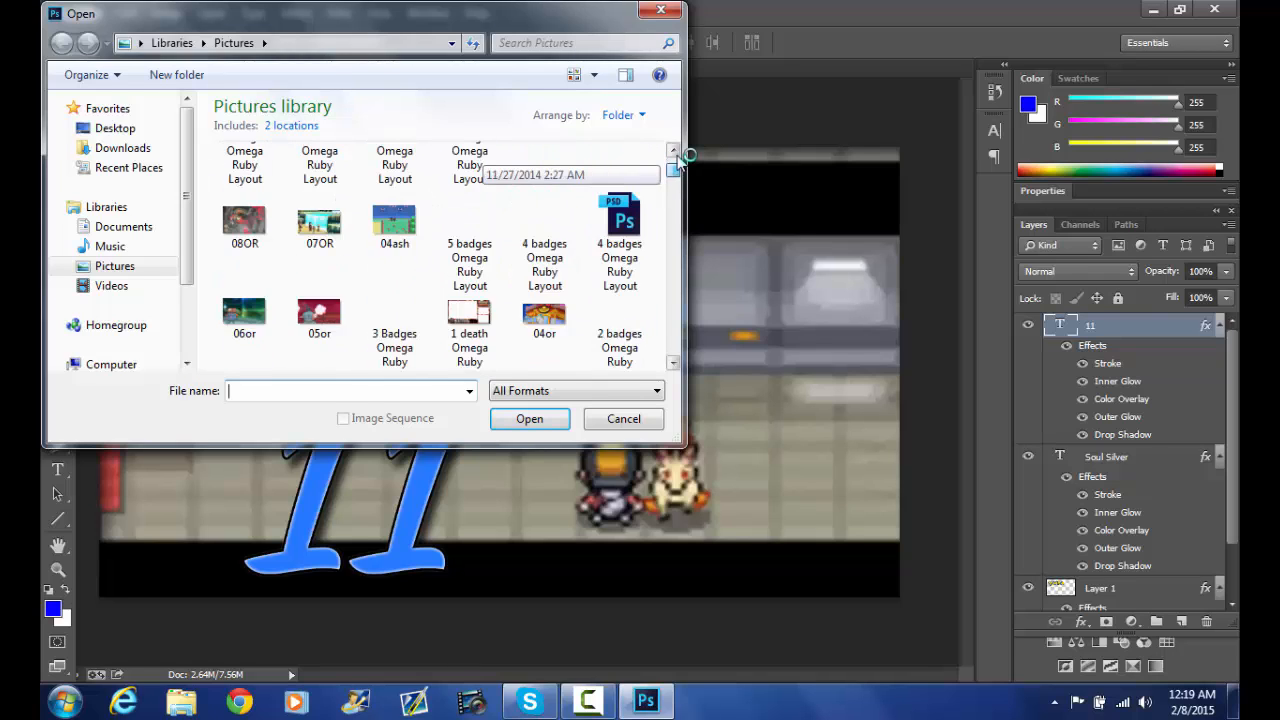
pyautogui.scroll(3, 676, 165)
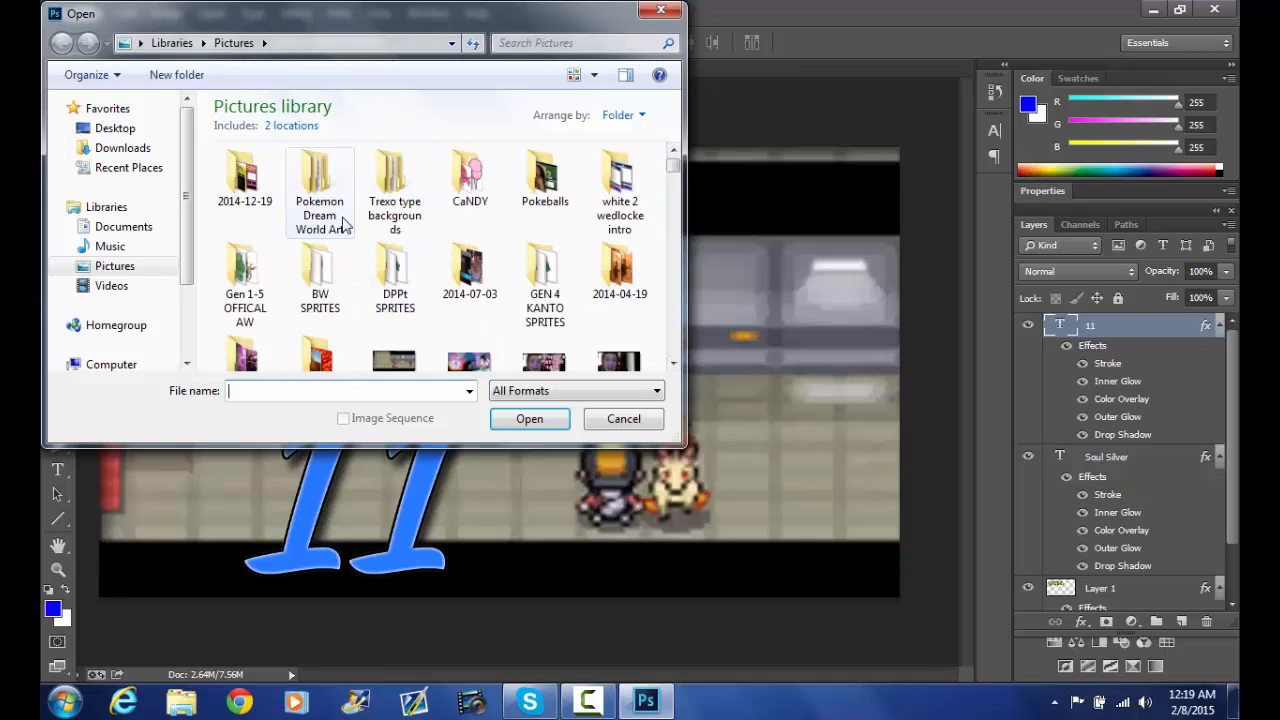
pyautogui.doubleClick(343, 222)
pyautogui.doubleClick(260, 229)
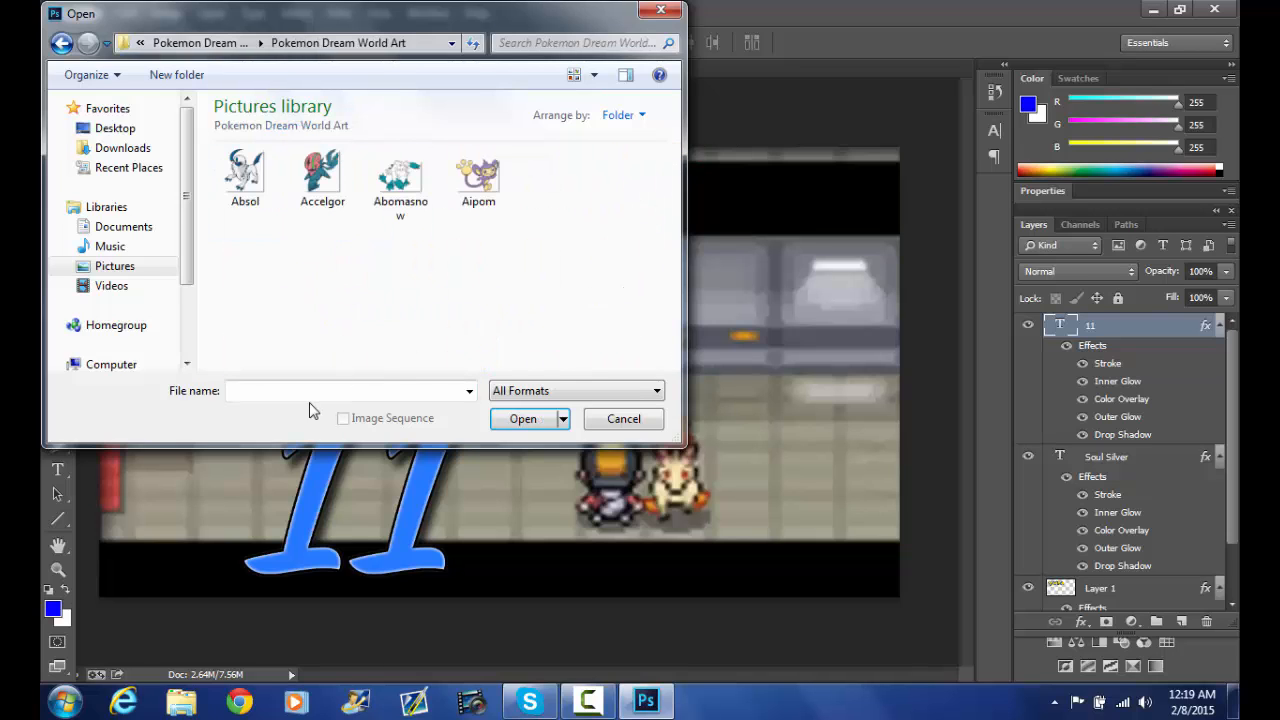
pyautogui.write('haunter')
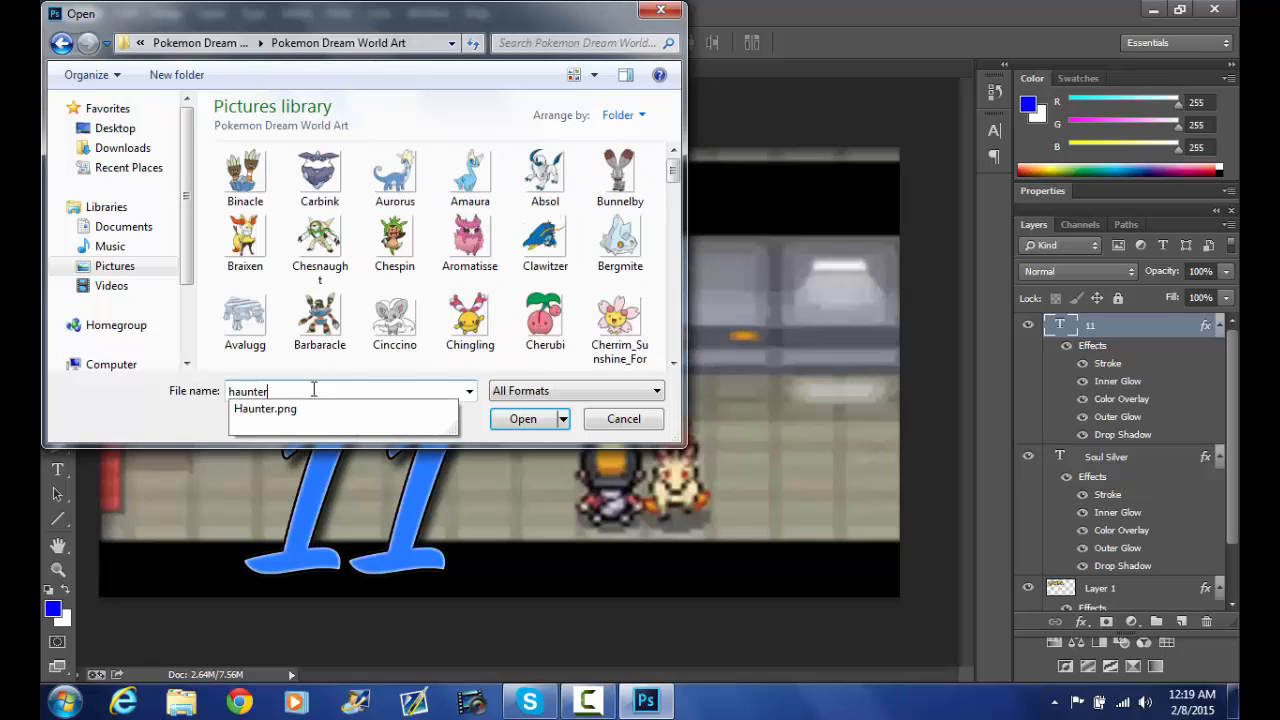
pyautogui.press('Down')
pyautogui.press('Return')
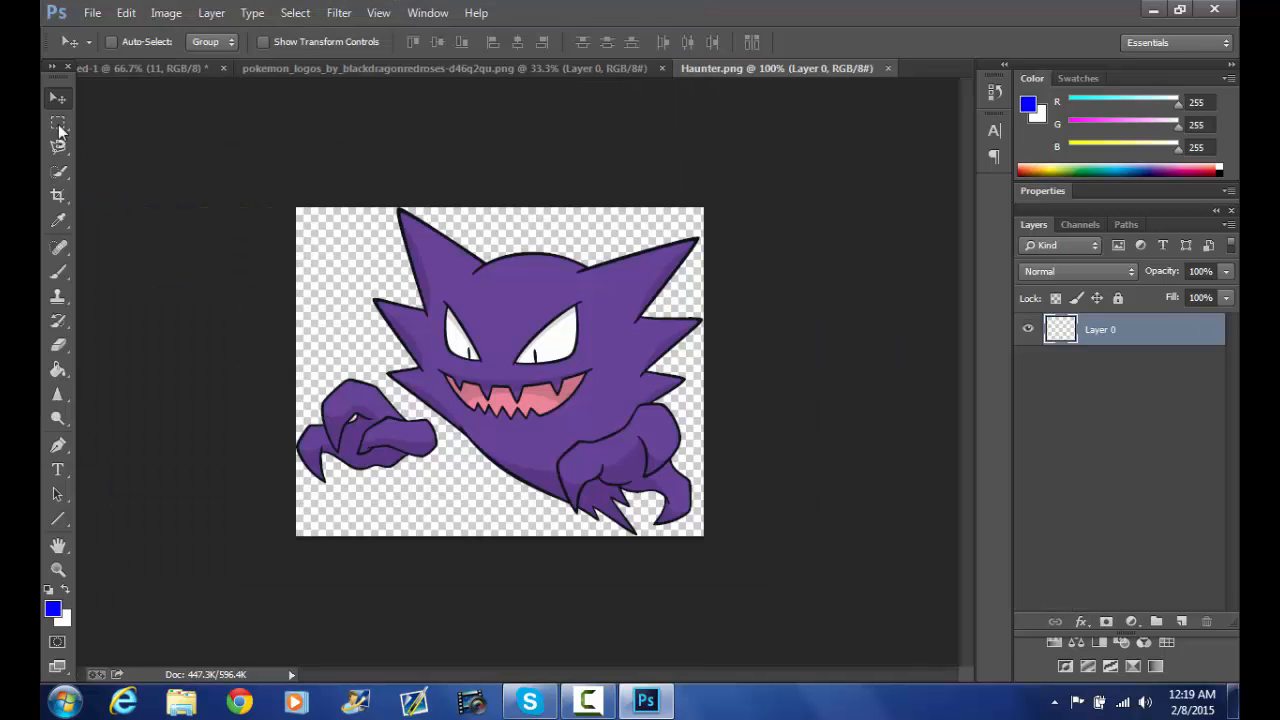
# - Select the entire Haunter image with the Rectangular Marquee, copy it, and paste it into the 1280 by 720 document
pyautogui.click(58, 124)
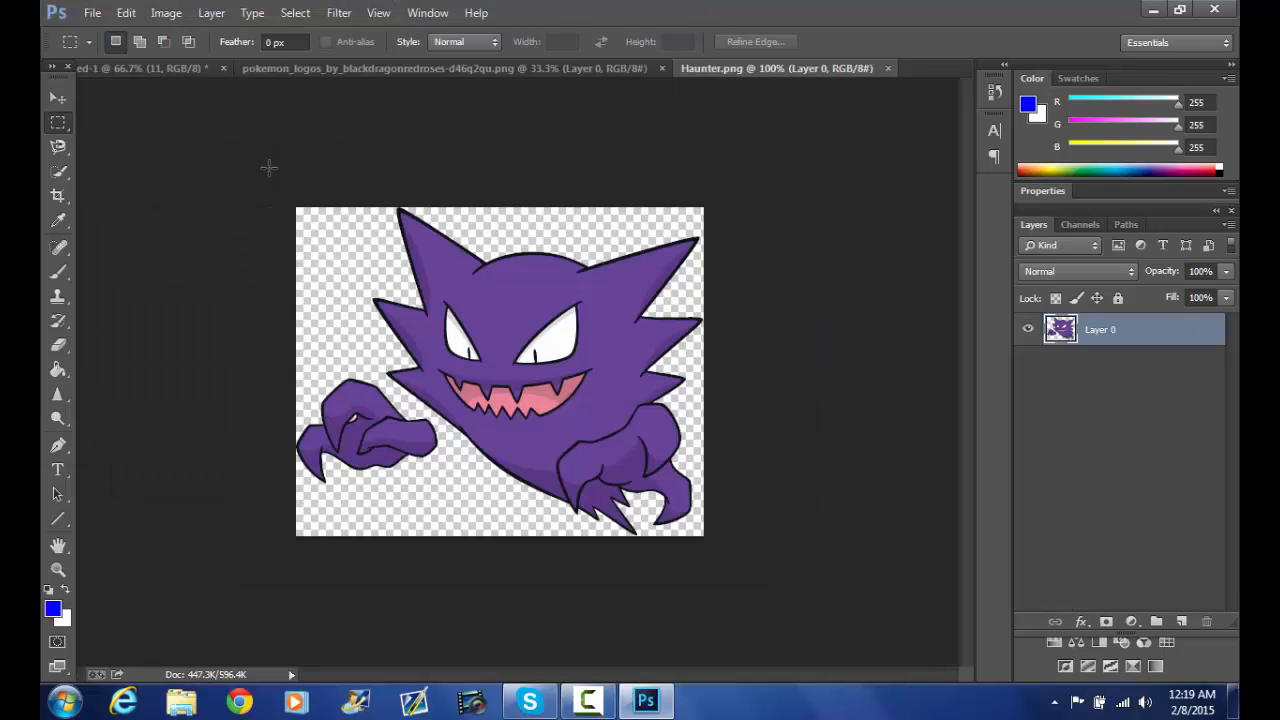
pyautogui.moveTo(269, 171); pyautogui.dragTo(849, 639)
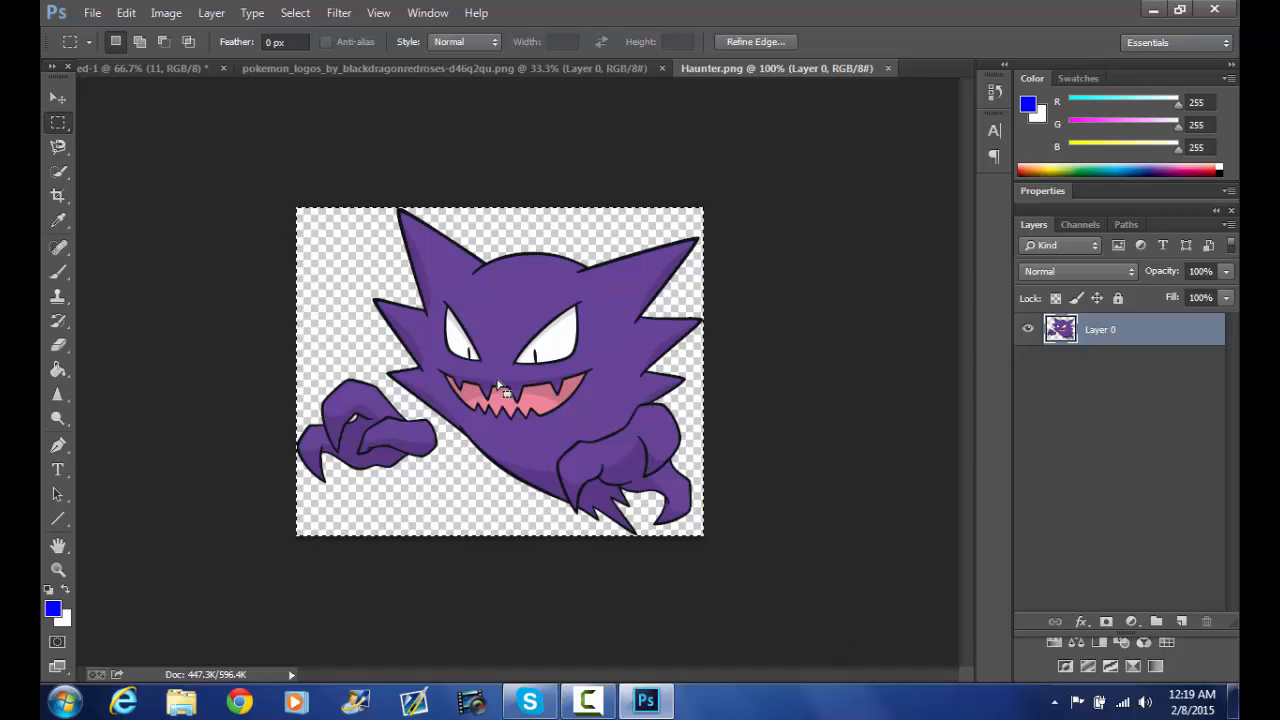
pyautogui.click(177, 70)
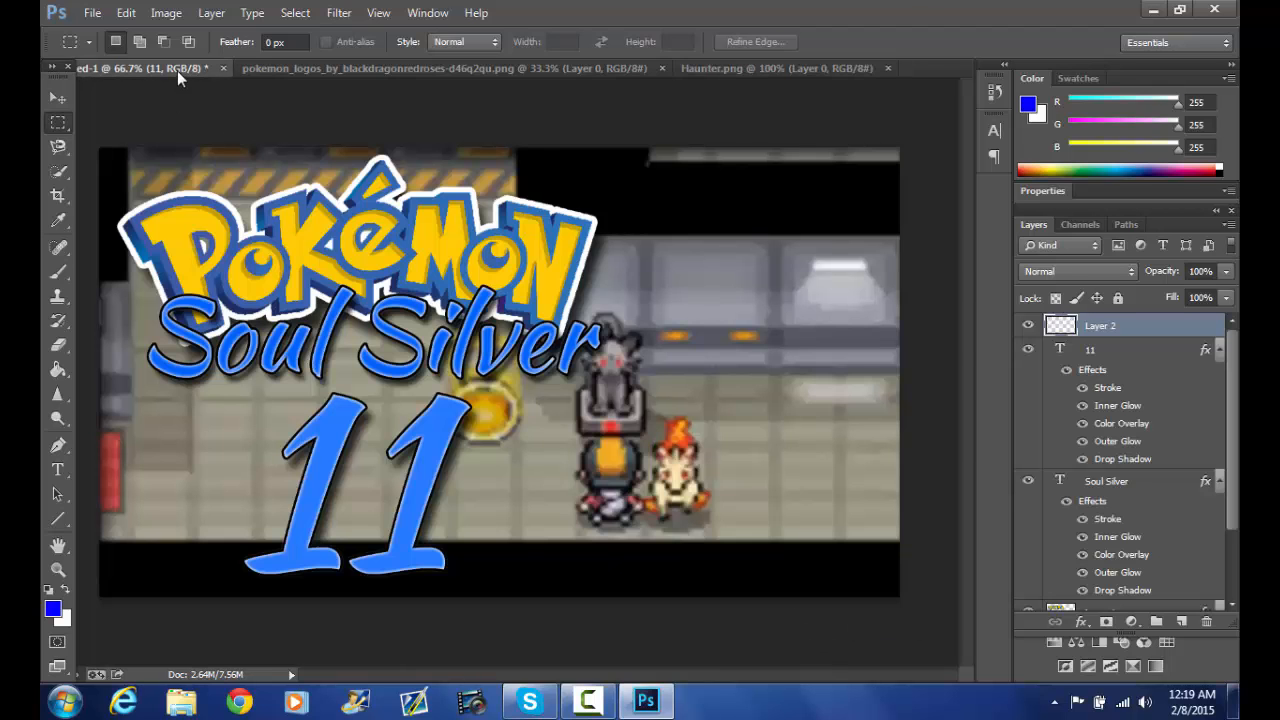
pyautogui.hotkey('ctrl', 'v')
# - Move Haunter beside the "11" near the canvas's lower edge and reorder its layer to sit directly above the background Layer 0
pyautogui.click(57, 97)
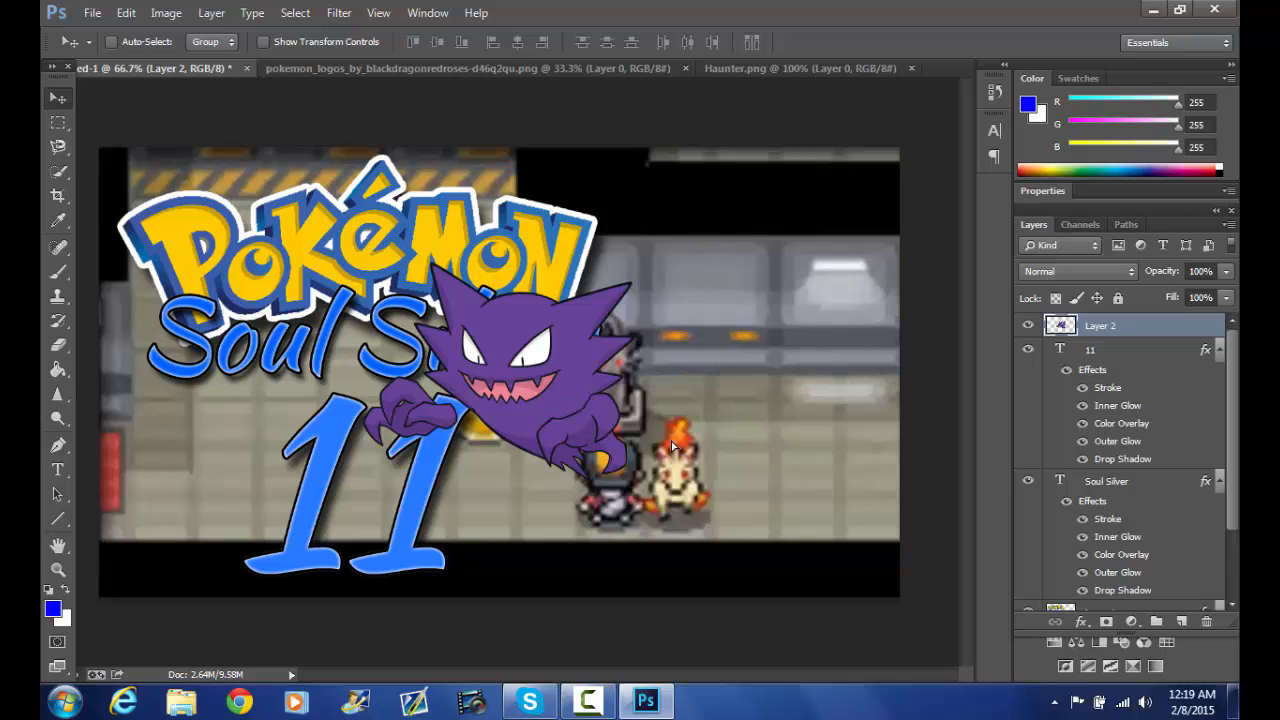
pyautogui.moveTo(582, 401); pyautogui.dragTo(690, 510)
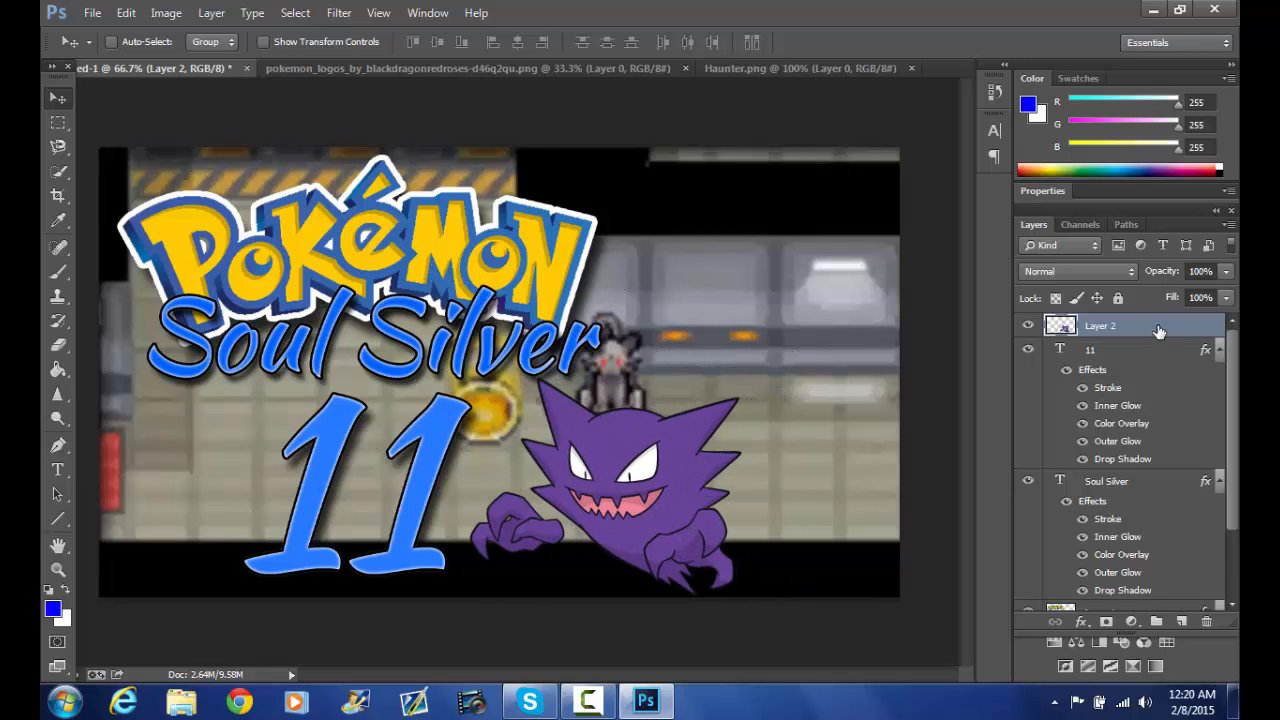
pyautogui.scroll(-3, 1170, 420)
pyautogui.moveTo(1226, 716); pyautogui.dragTo(1214, 591)
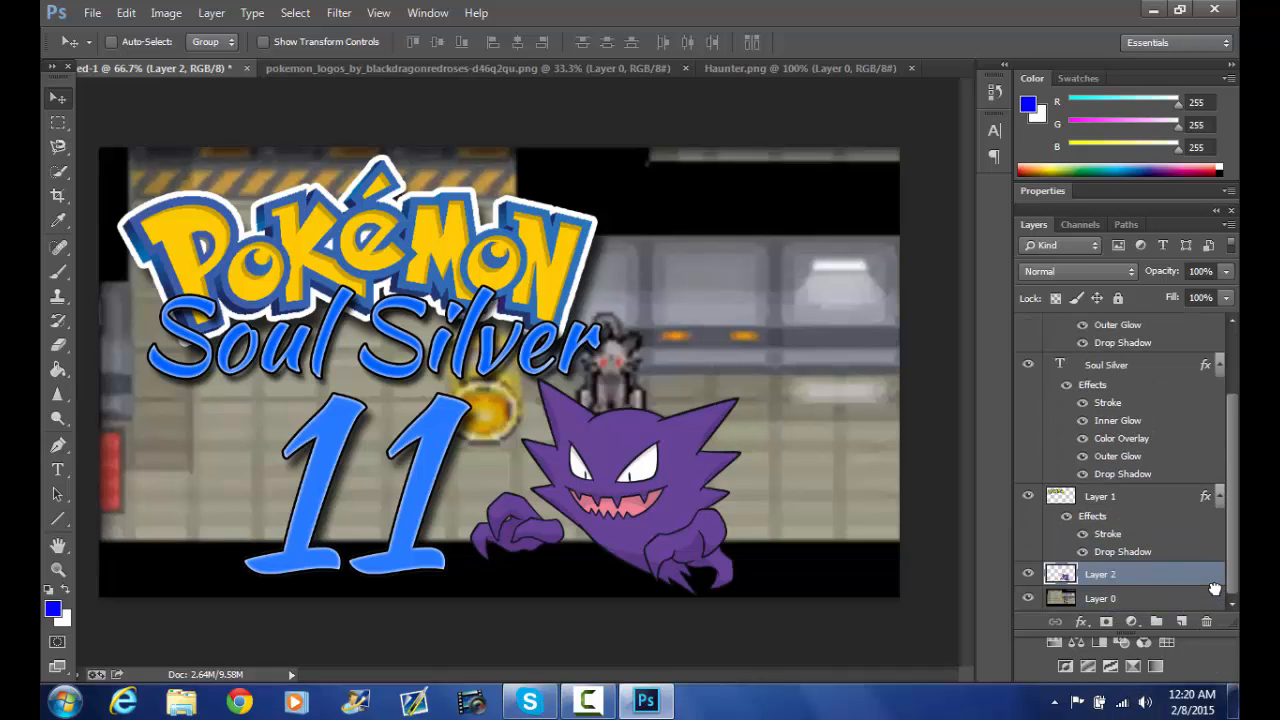
# - Scale Haunter up to about 170% with Free Transform, apply it, and shift the artwork slightly left
pyautogui.click(126, 12)
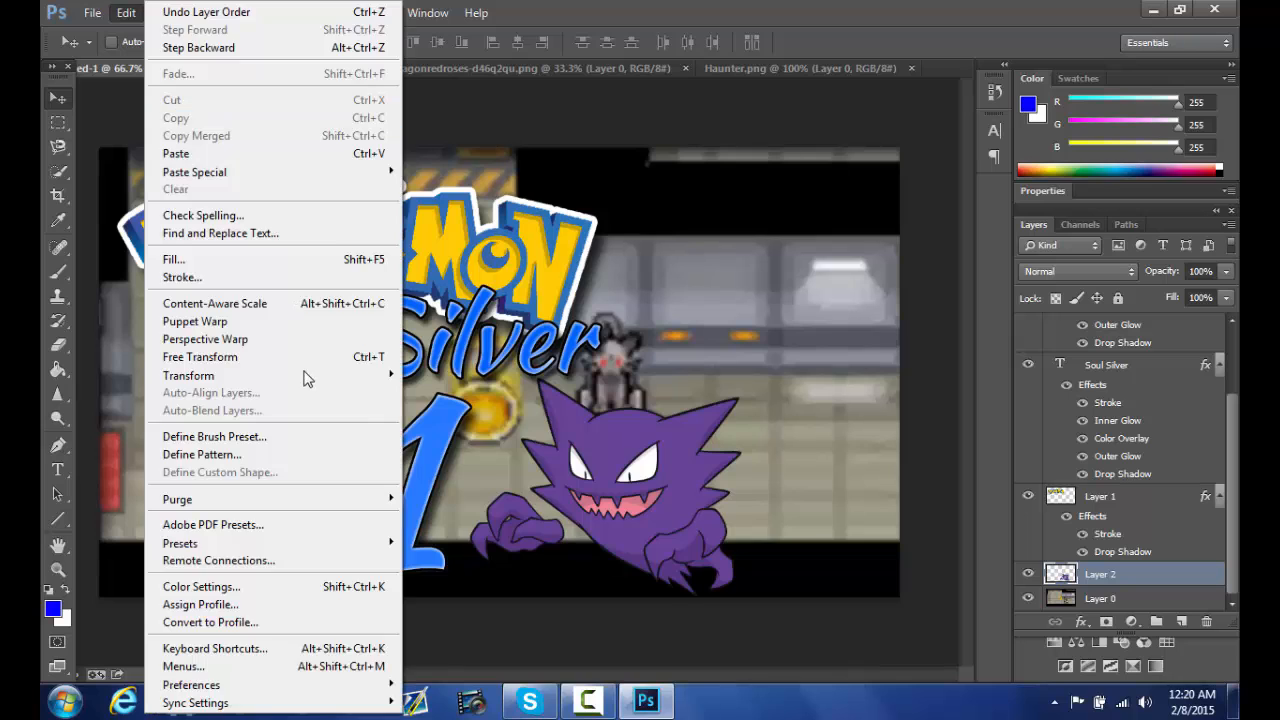
pyautogui.click(290, 357)
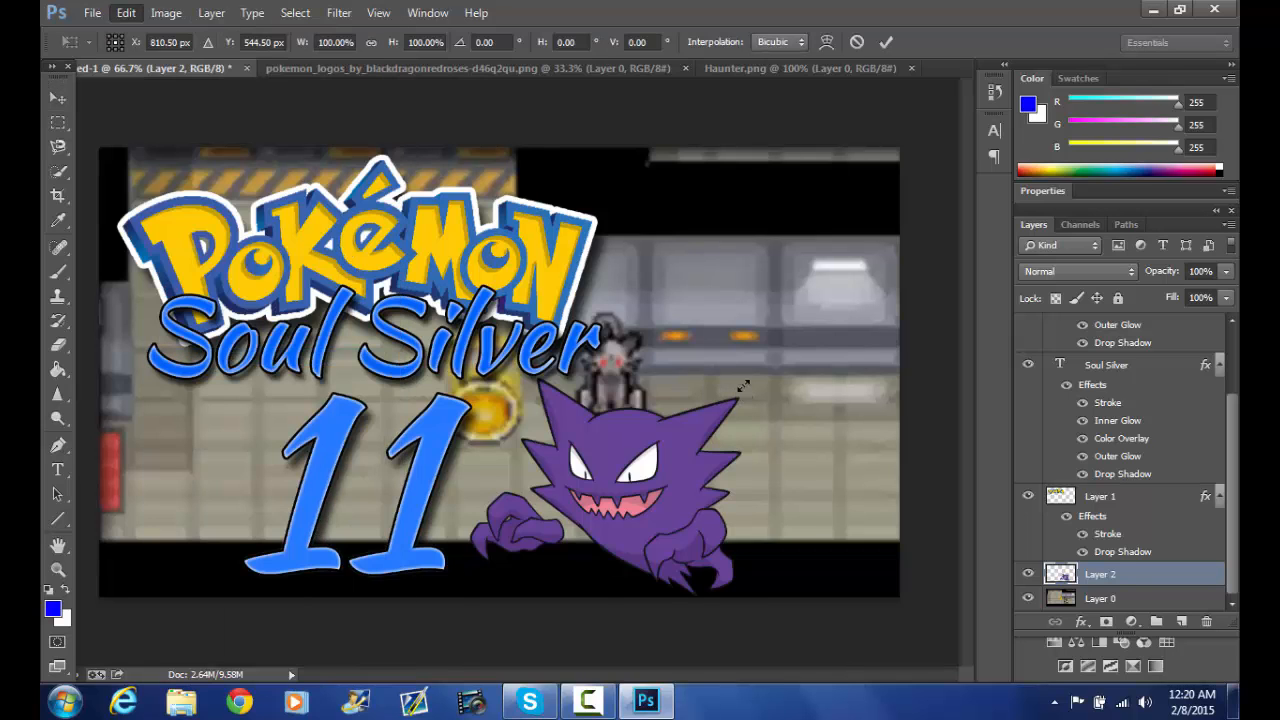
pyautogui.moveTo(822, 281); pyautogui.dragTo(931, 222)
pyautogui.click(57, 98)
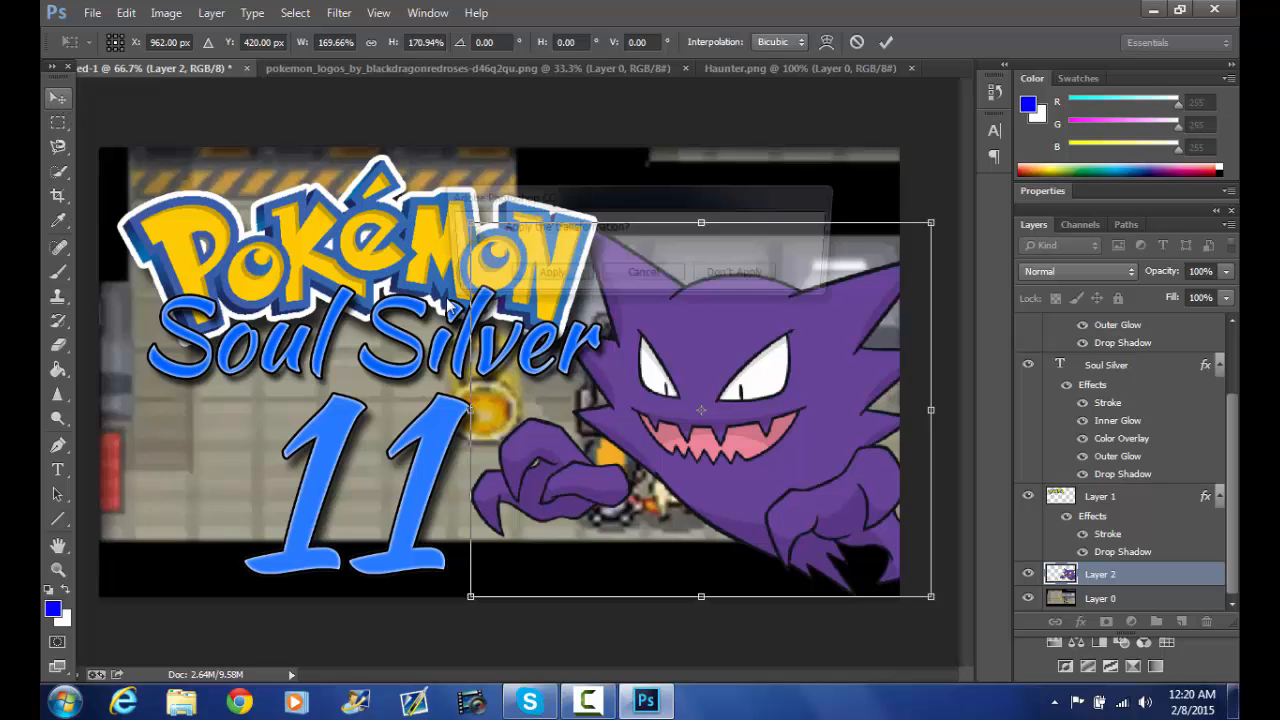
pyautogui.click(515, 283)
pyautogui.moveTo(737, 362); pyautogui.dragTo(723, 361)
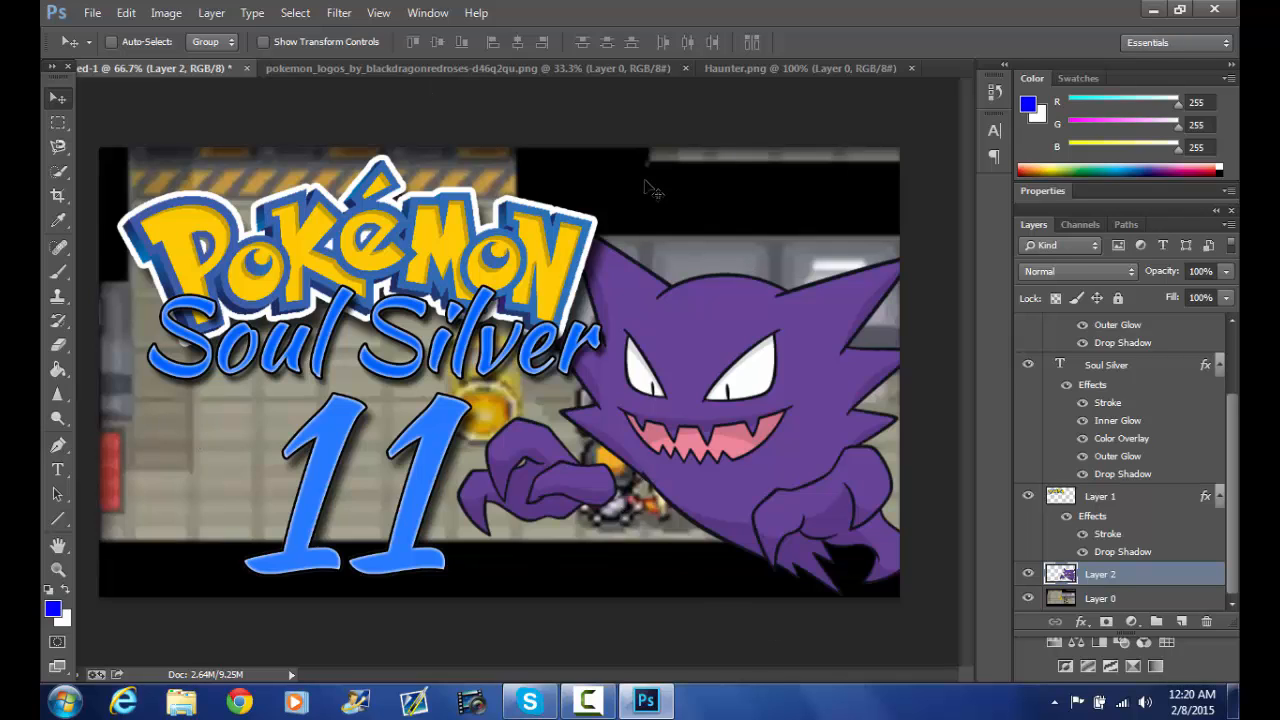
# - Close the Pokémon logos and Haunter.png source documents
pyautogui.click(682, 70)
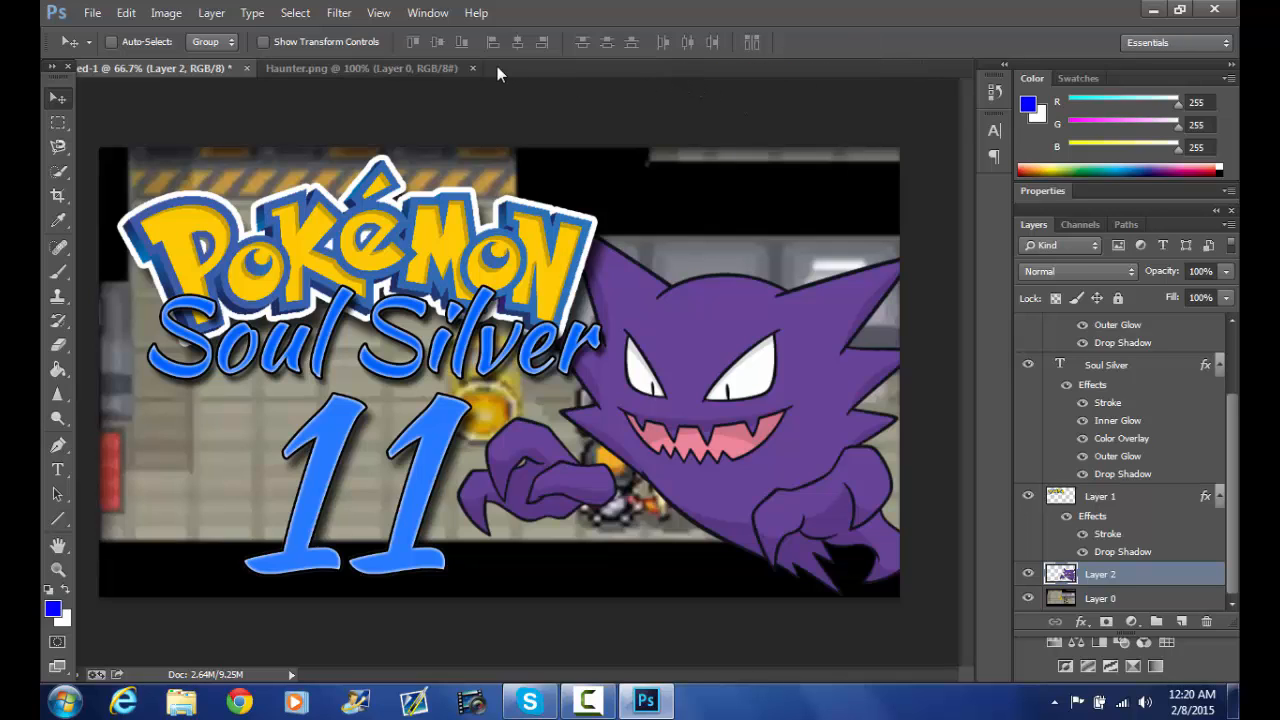
pyautogui.click(473, 68)
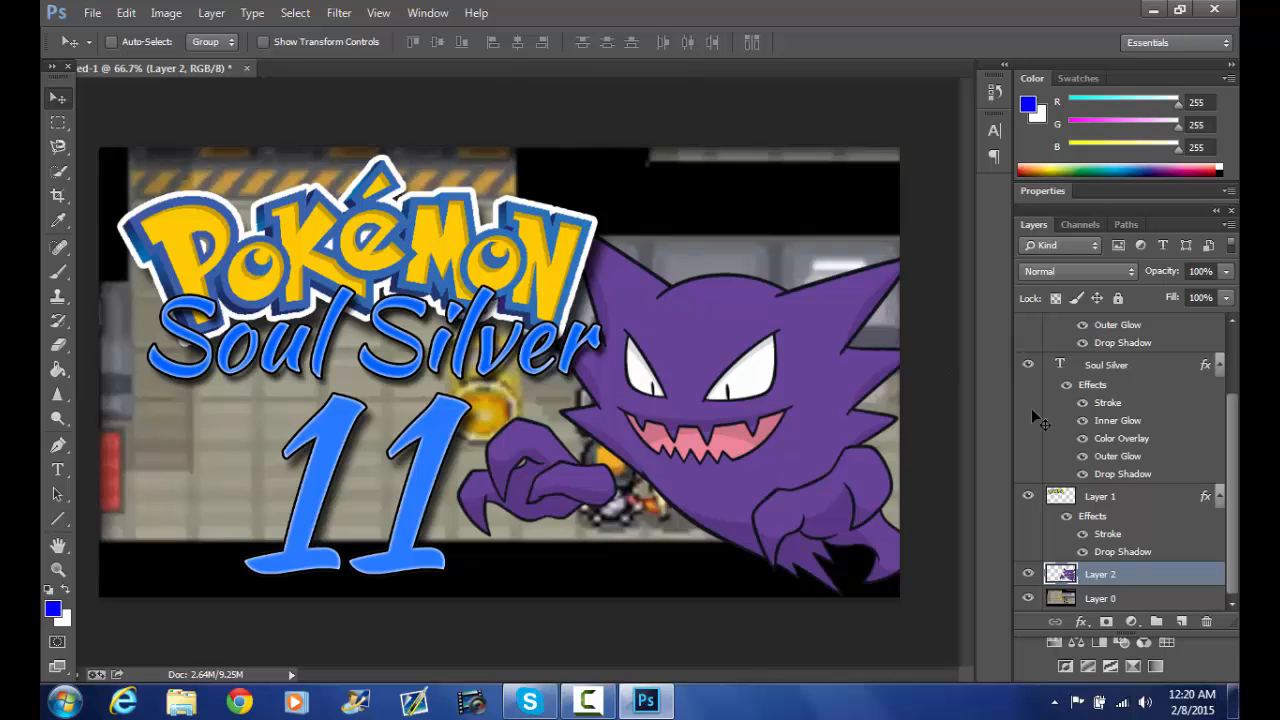
# - Enable Inner Shadow in the Haunter layer's style settings, leaving Stroke off
pyautogui.doubleClick(1185, 580)
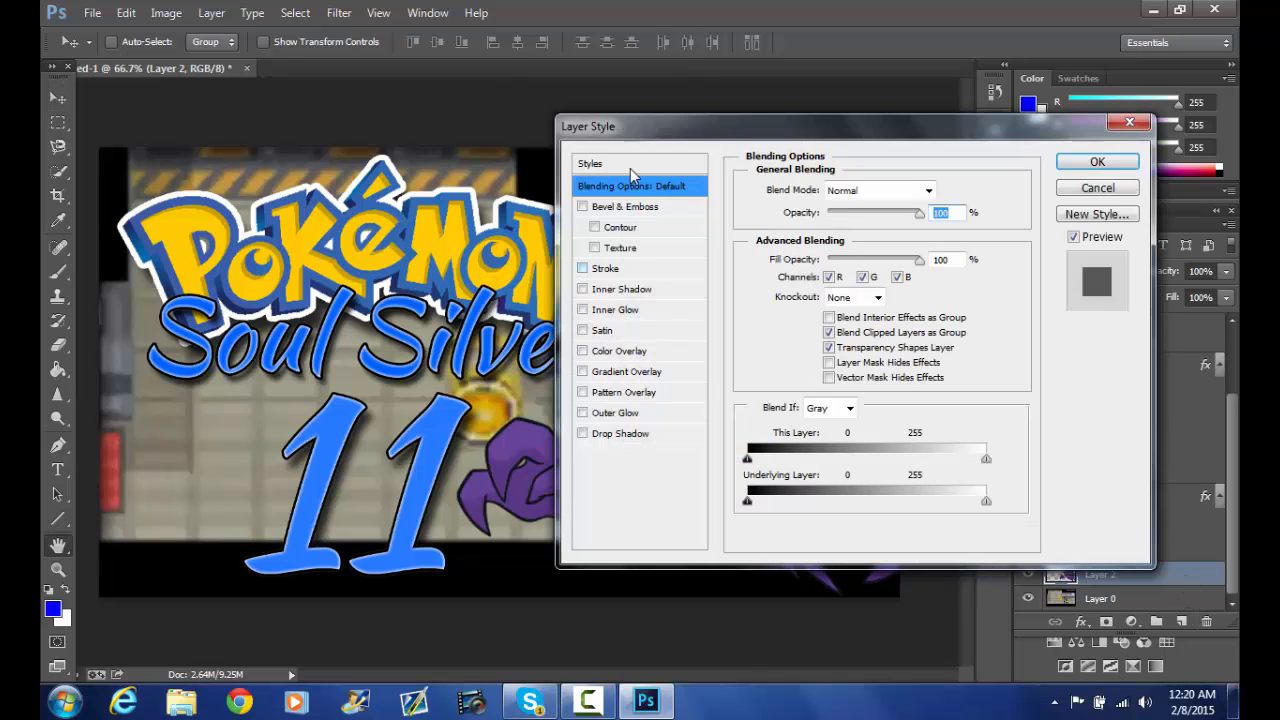
pyautogui.moveTo(720, 138); pyautogui.dragTo(916, 160)
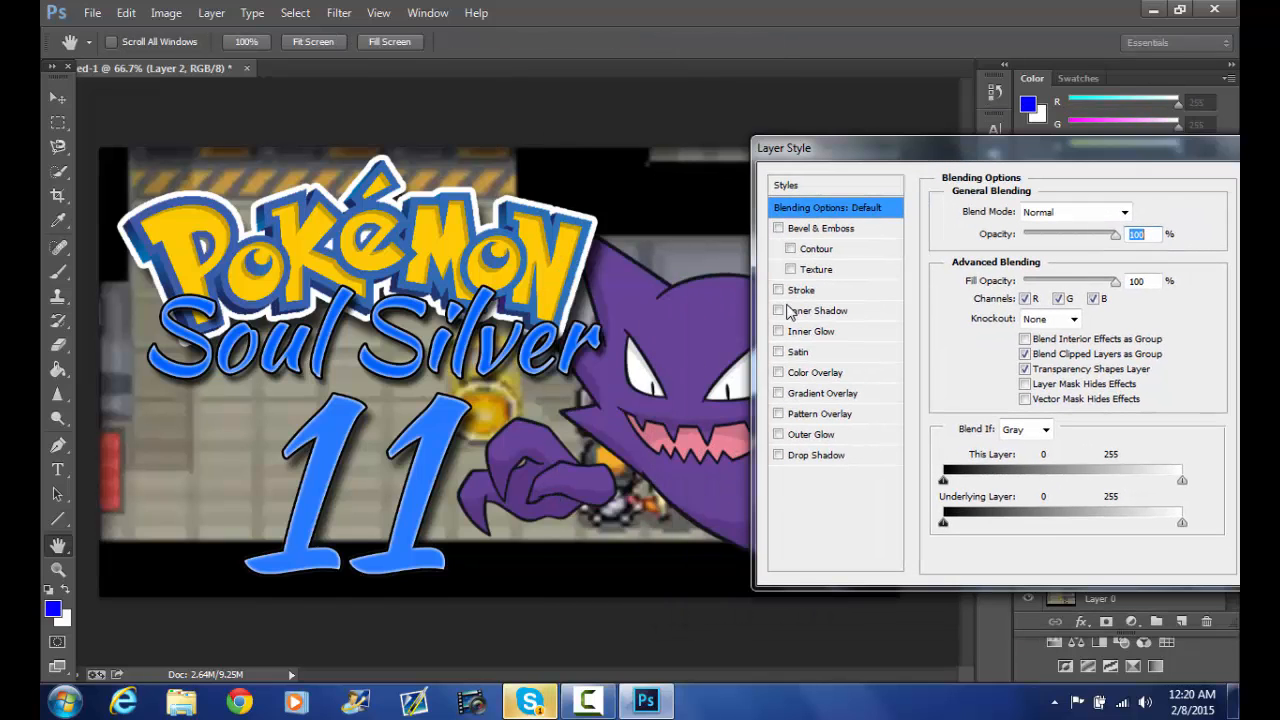
pyautogui.click(779, 290)
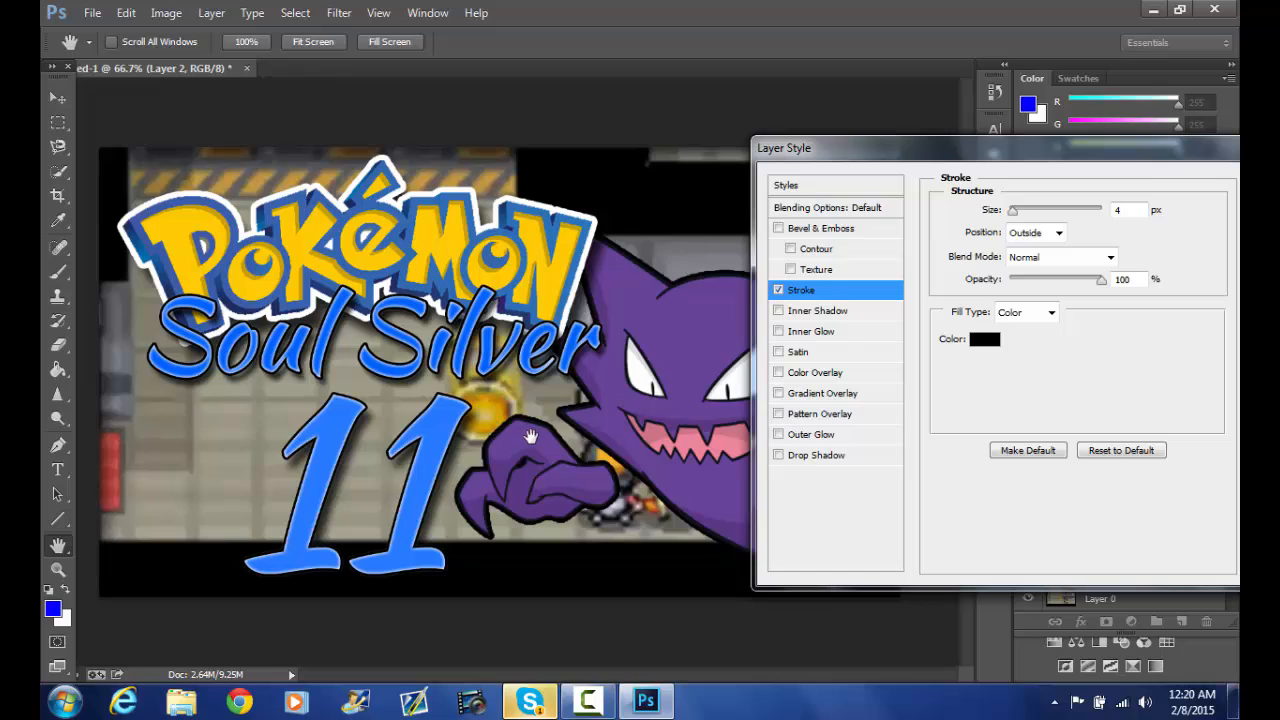
pyautogui.click(779, 290)
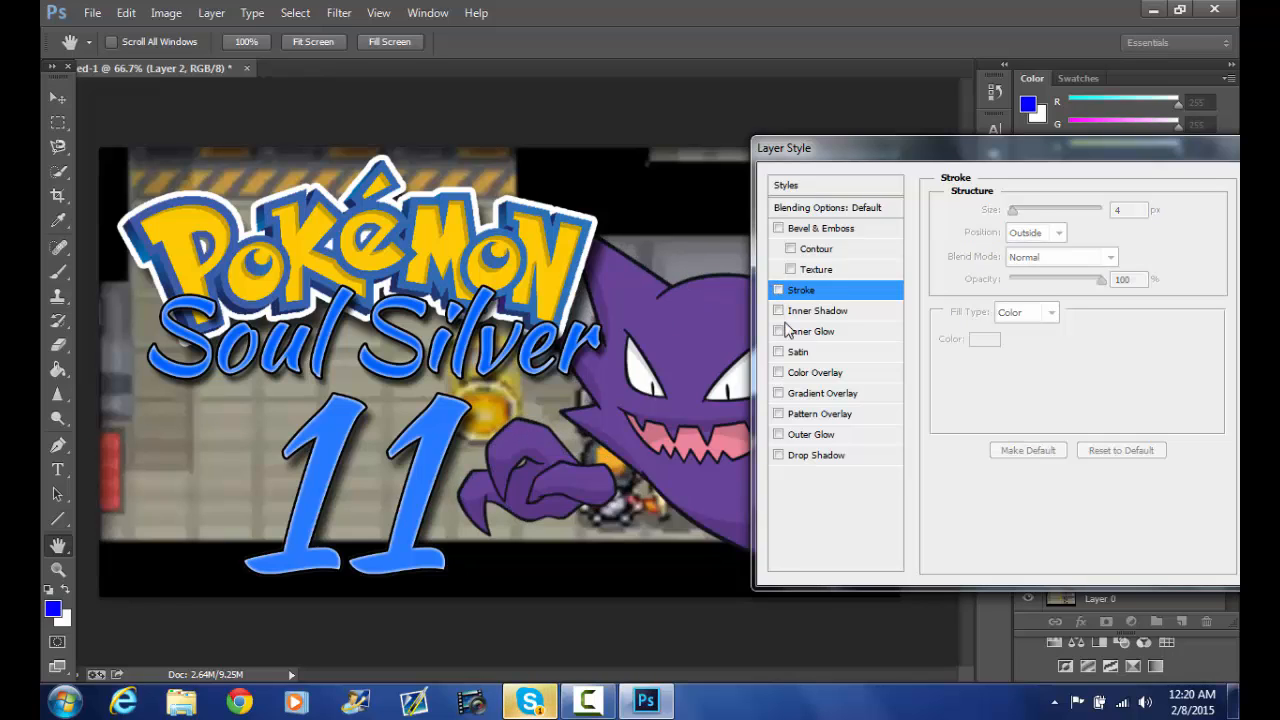
pyautogui.click(779, 311)
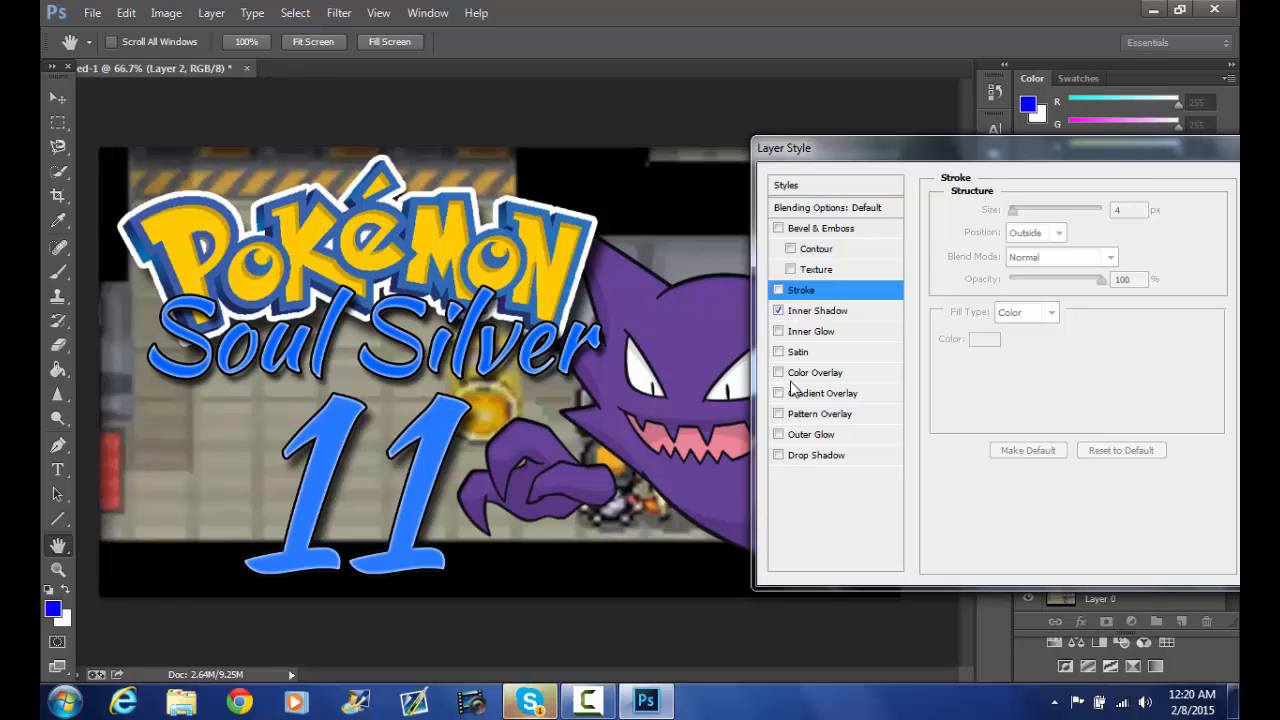
# - Add a Drop Shadow to the Haunter layer with the global light angle at 42°, and apply the layer style
pyautogui.click(800, 456)
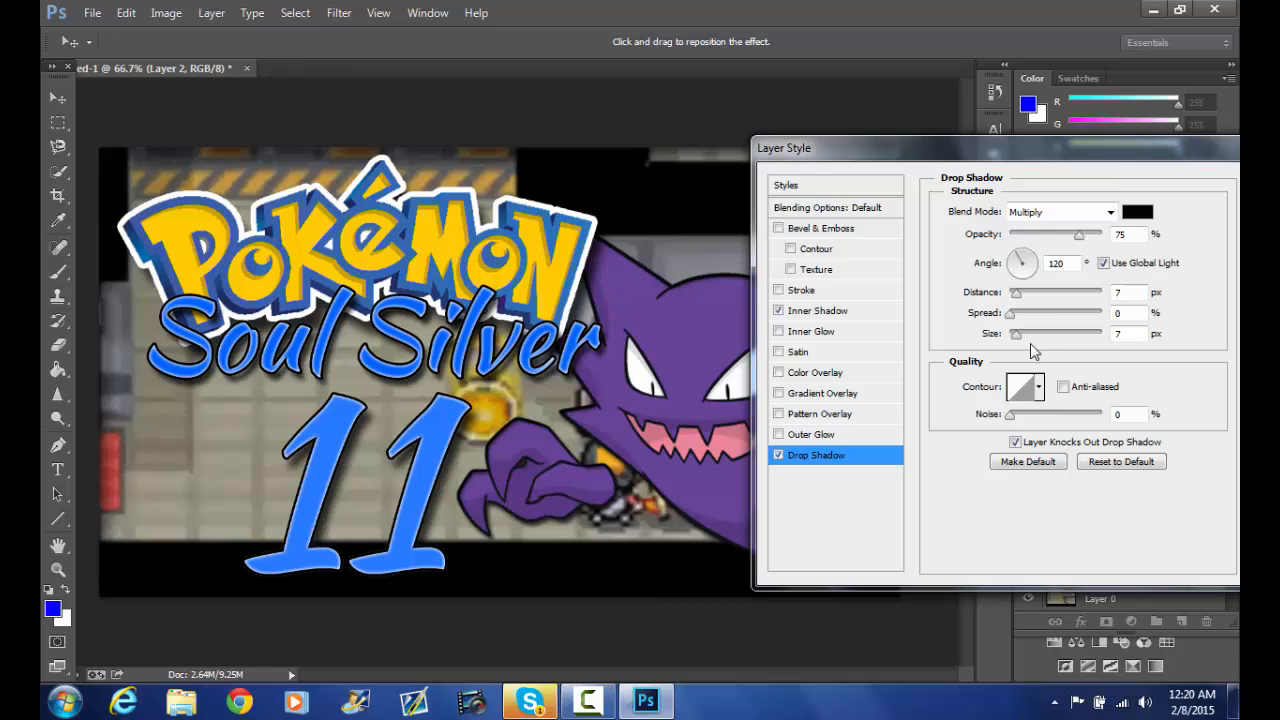
pyautogui.moveTo(1030, 265)
pyautogui.mouseDown()
pyautogui.moveTo(1020, 258)
pyautogui.moveTo(1036, 266)
pyautogui.mouseUp()
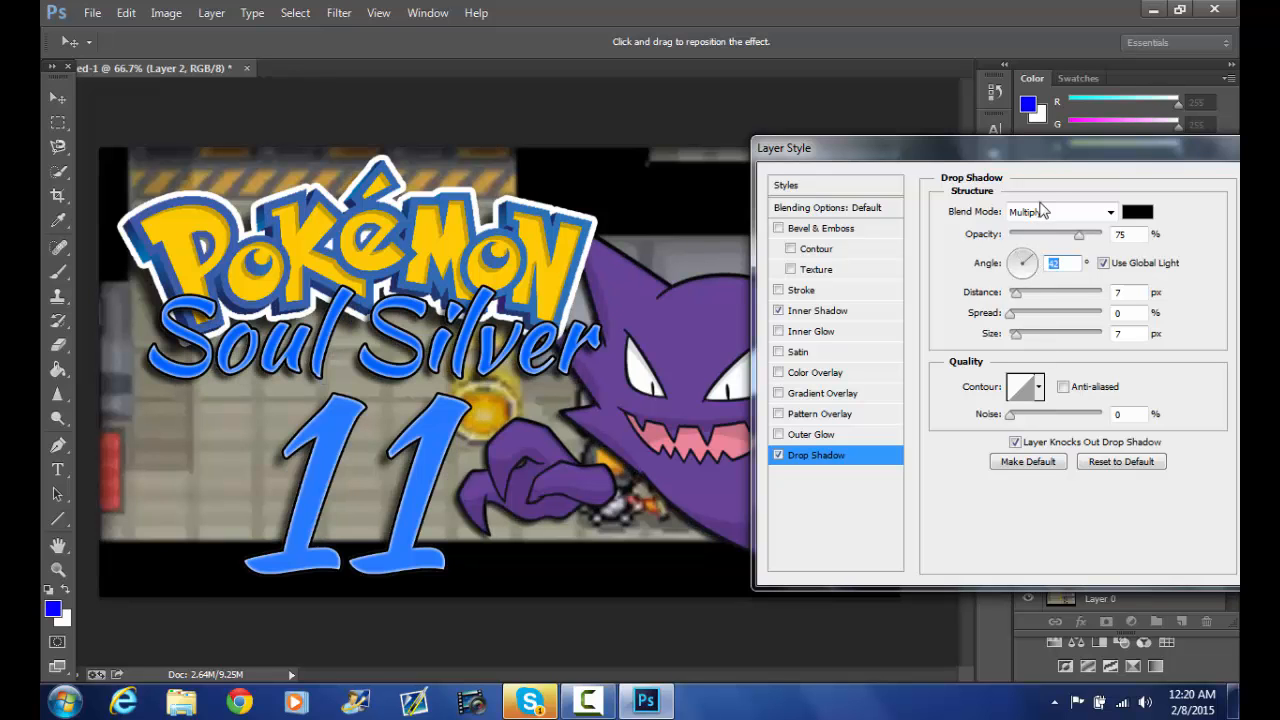
pyautogui.moveTo(1056, 145); pyautogui.dragTo(46, 98)
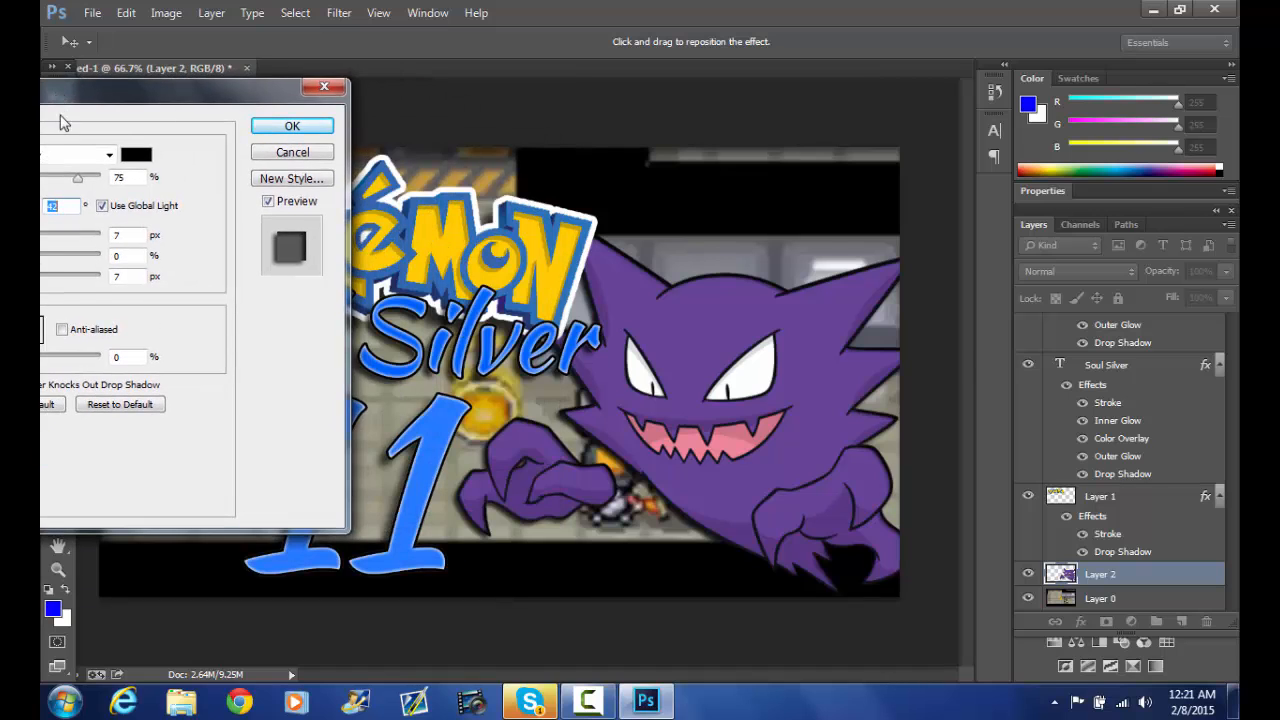
pyautogui.moveTo(167, 90); pyautogui.dragTo(252, 76)
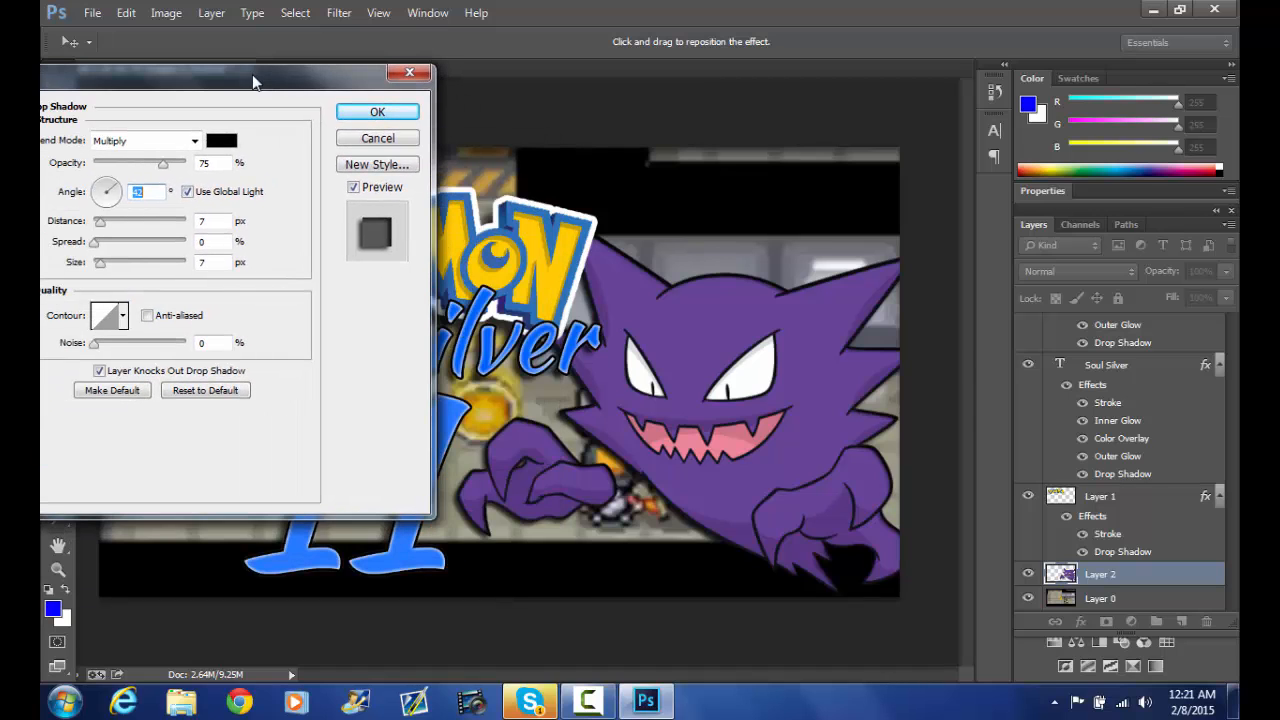
pyautogui.click(374, 113)
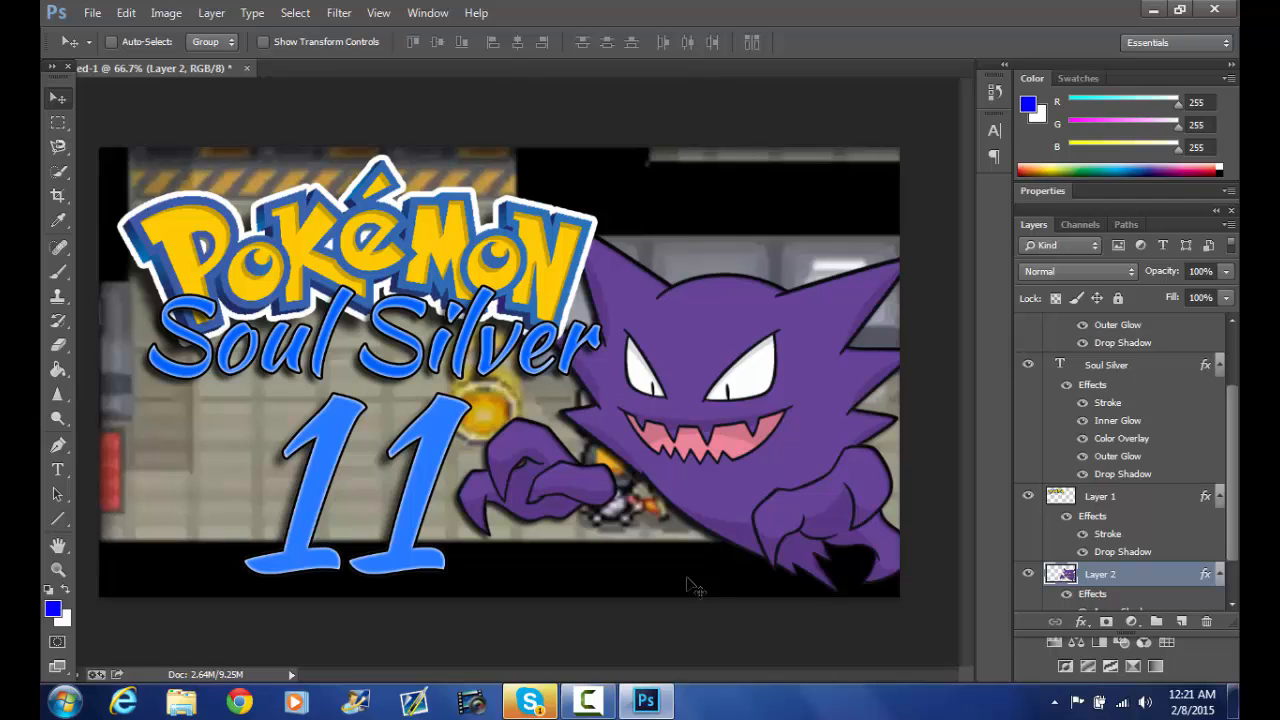
pyautogui.click(592, 690)
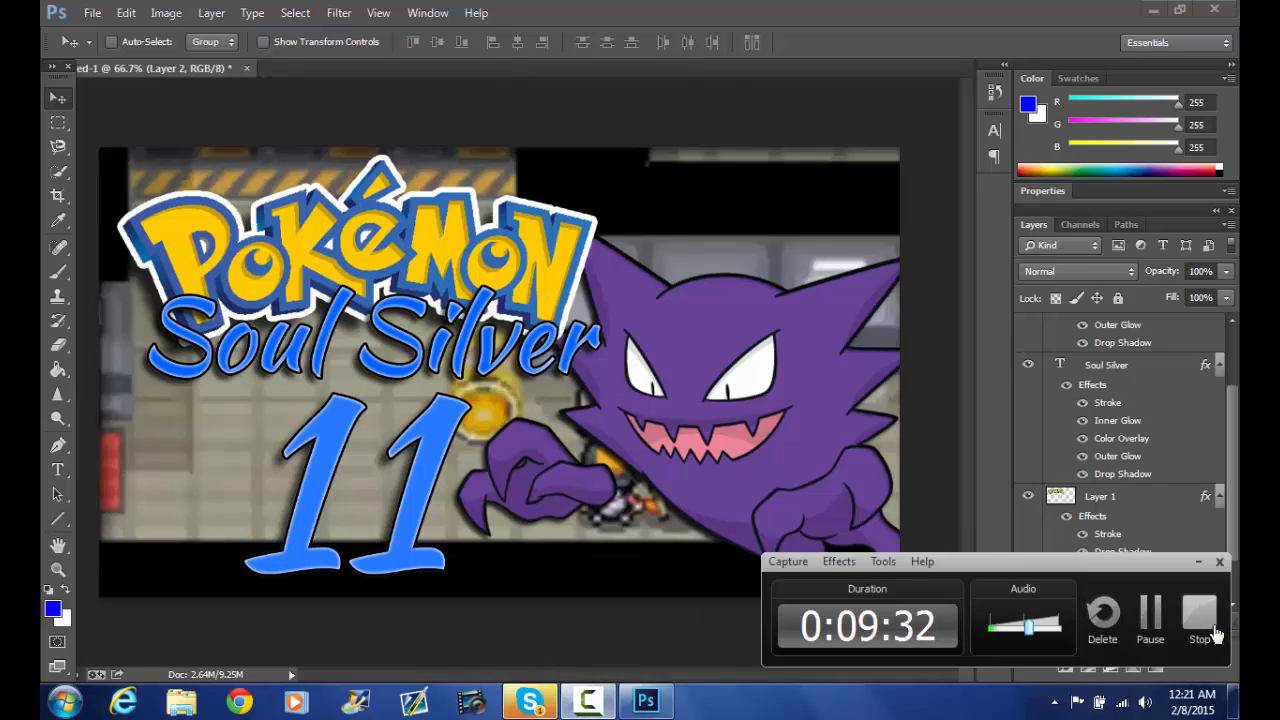